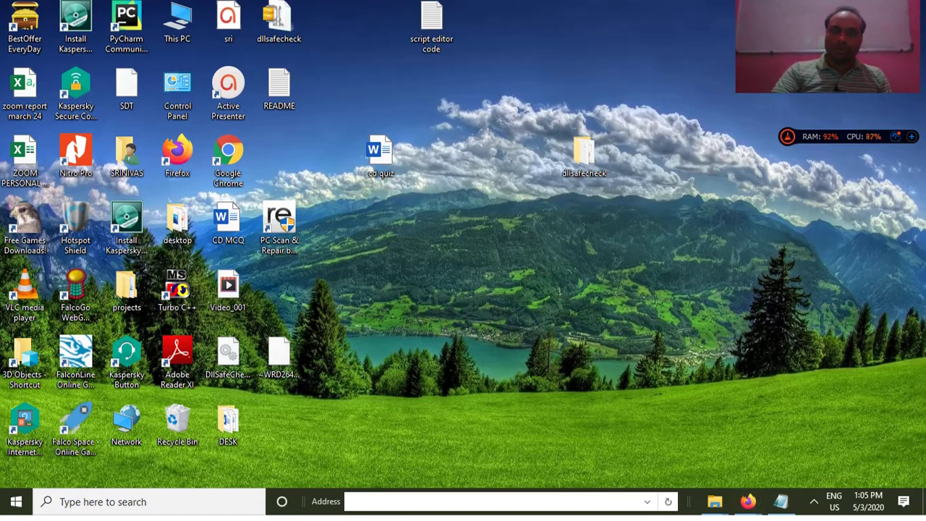
Switch to the Firefox window holding the CD MCQ Form and bring up My Drive in Google Drive.
mouse_move(748, 501)
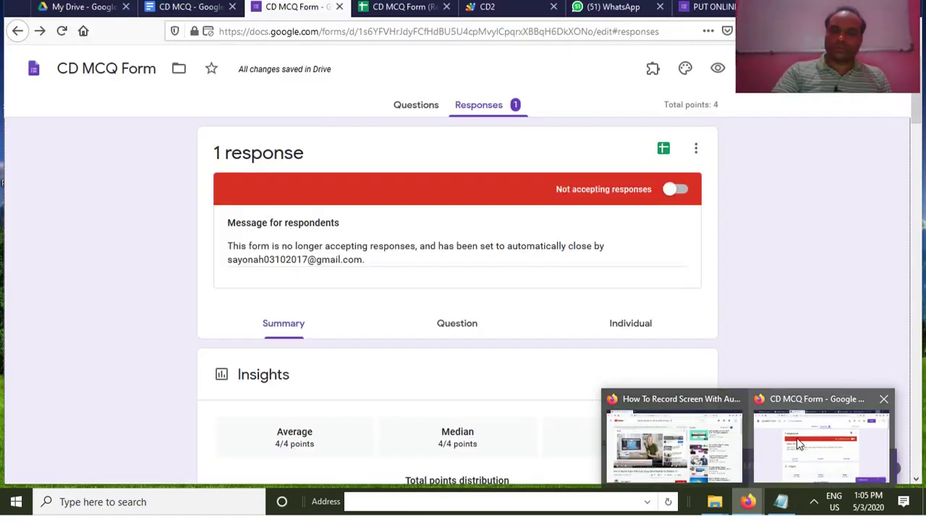
click(796, 443)
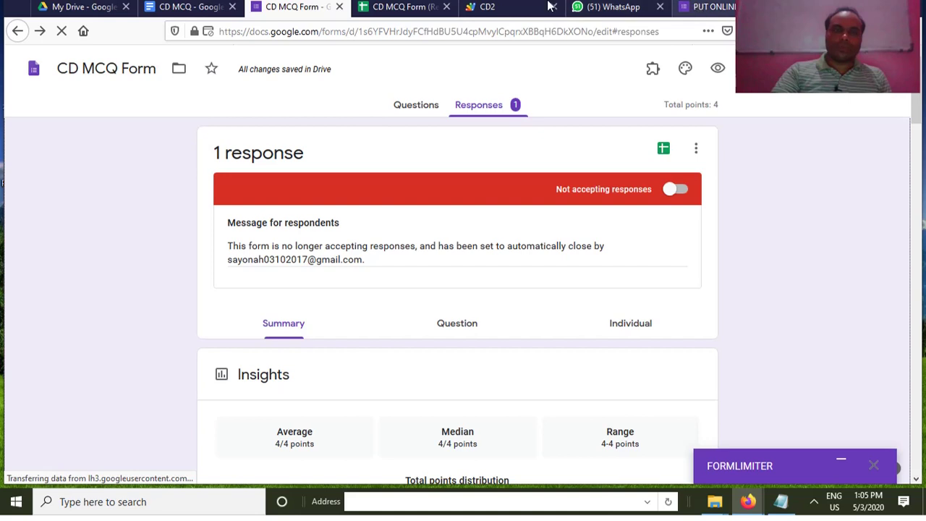
click(83, 11)
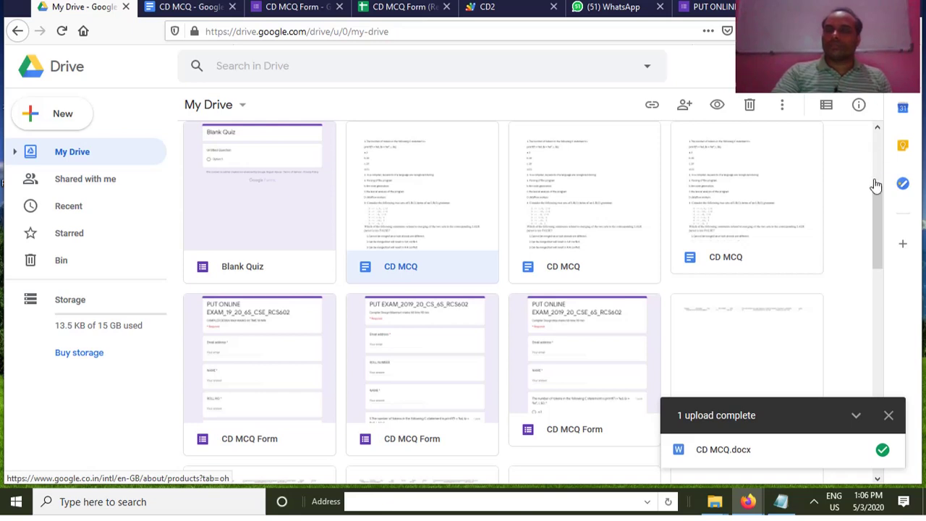
click(868, 66)
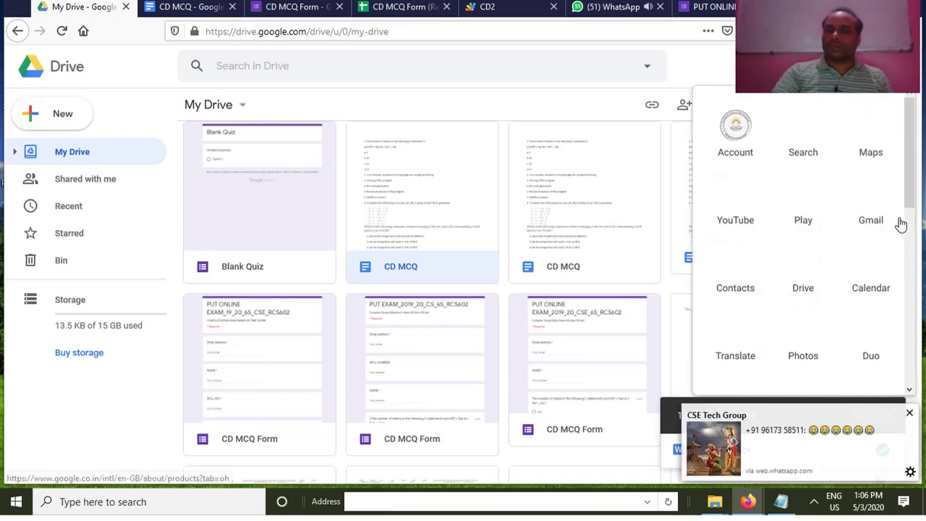
click(909, 413)
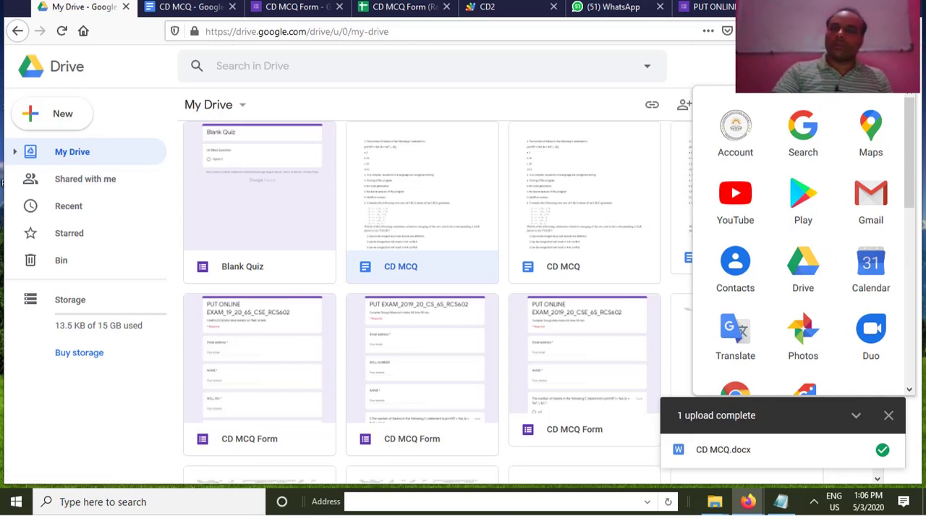
click(172, 440)
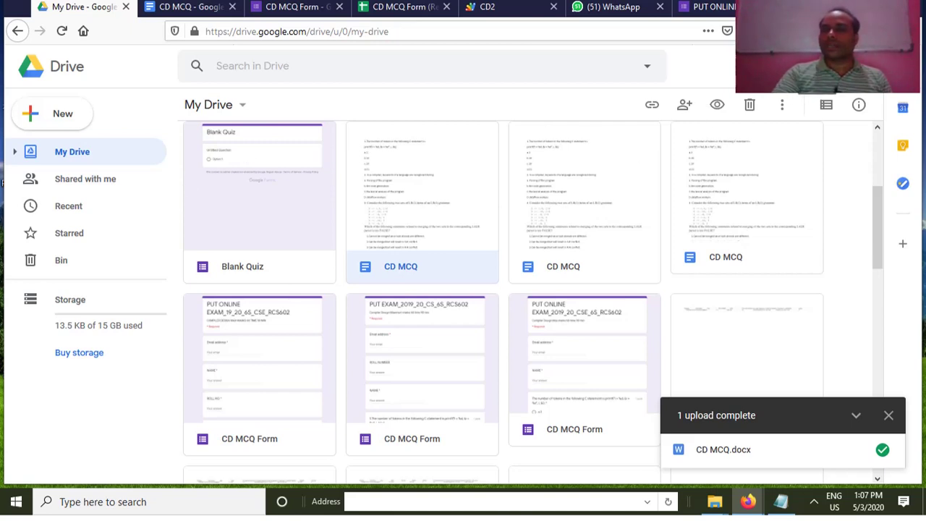
Enable converting uploaded files to Google Docs editor format in the Drive settings.
click(796, 66)
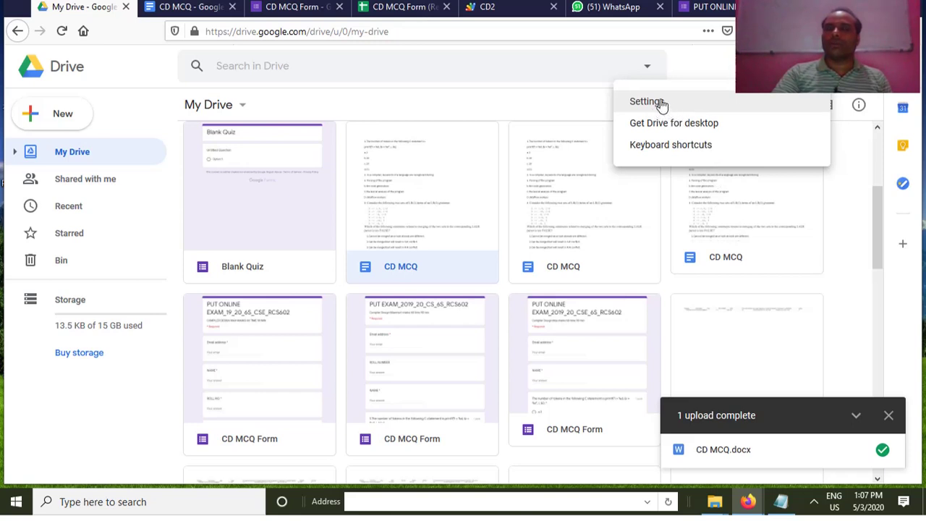
click(687, 104)
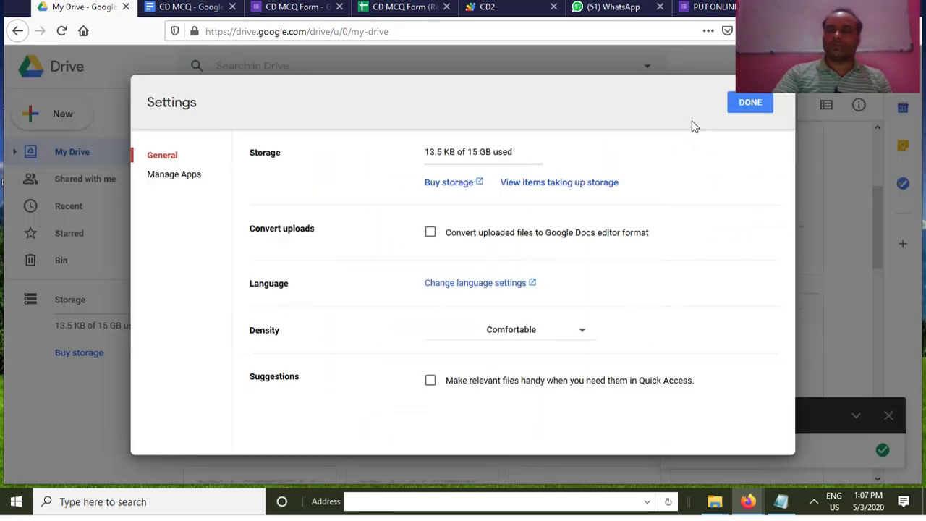
click(431, 234)
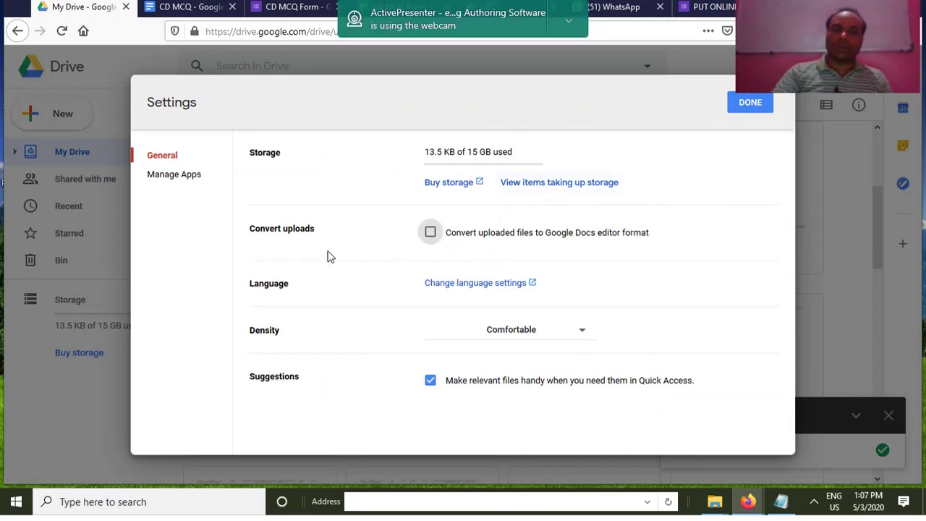
click(430, 234)
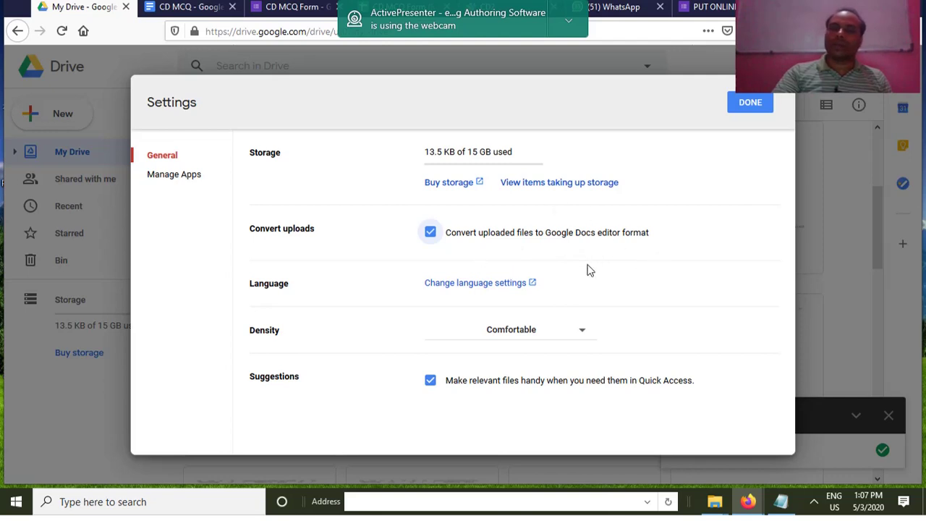
click(753, 105)
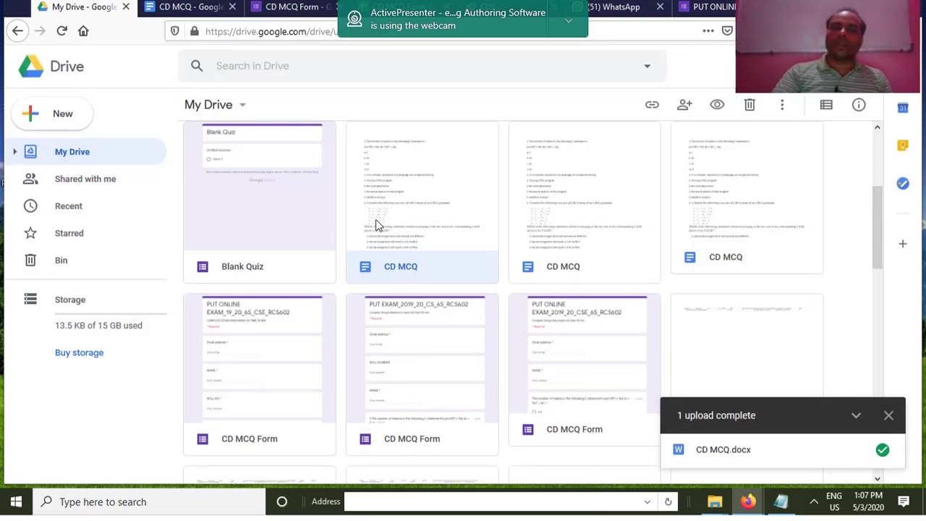
Upload the CD MCQ Word file from the Desktop to My Drive.
click(61, 118)
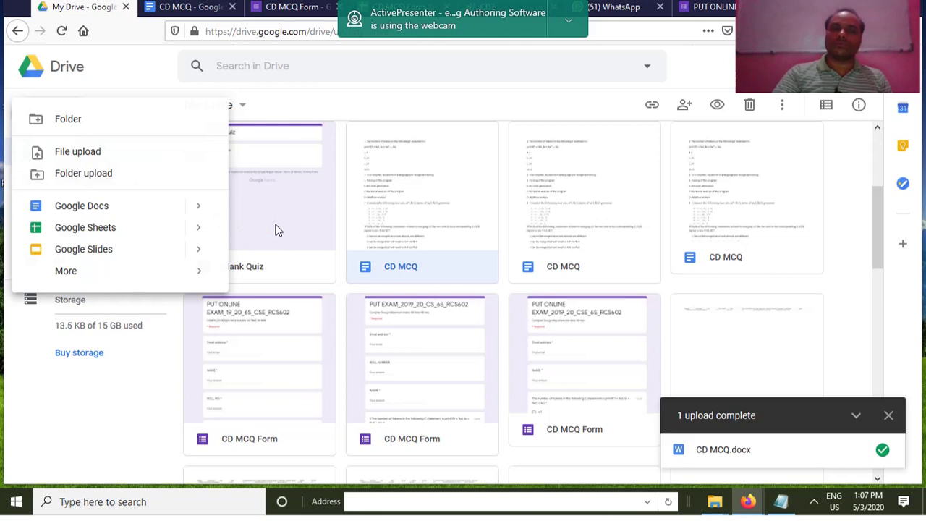
click(409, 203)
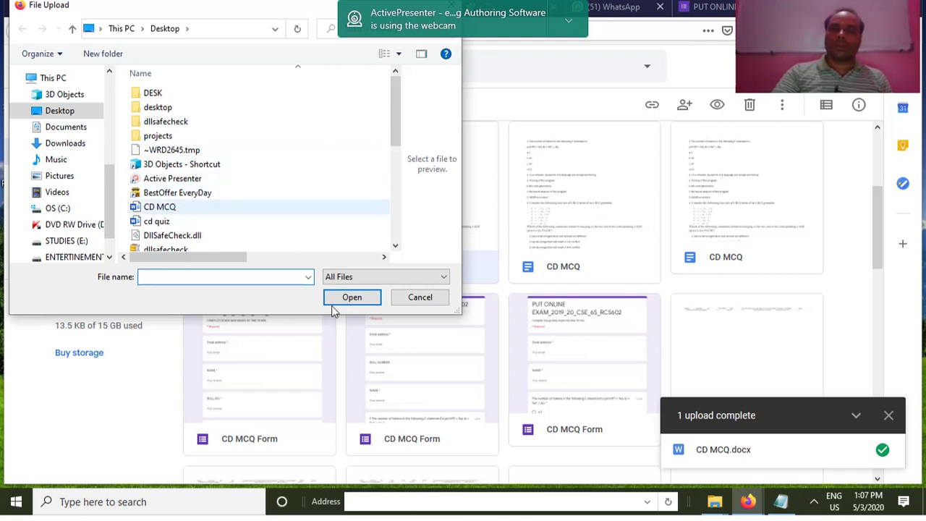
click(356, 299)
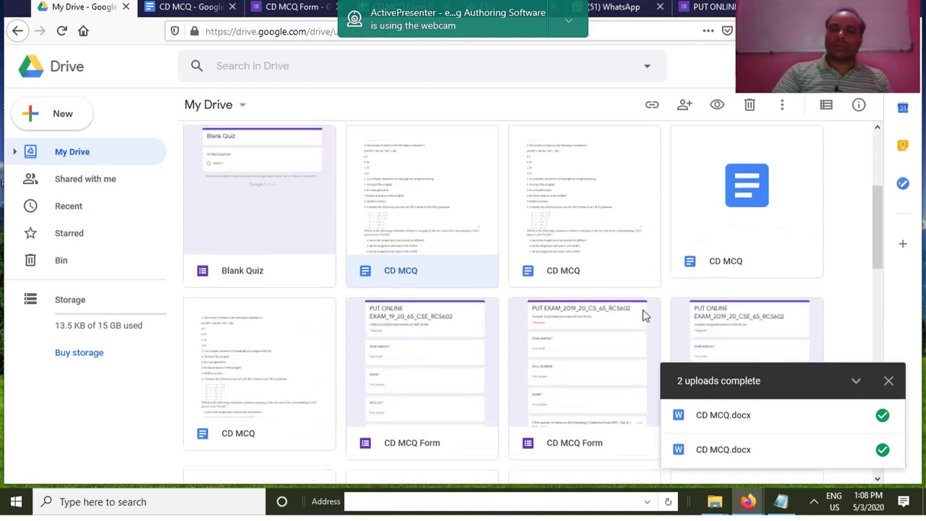
Open the CD MCQ document from My Drive in Google Docs.
scroll(600, 306, up, 1)
scroll(506, 282, down, 1)
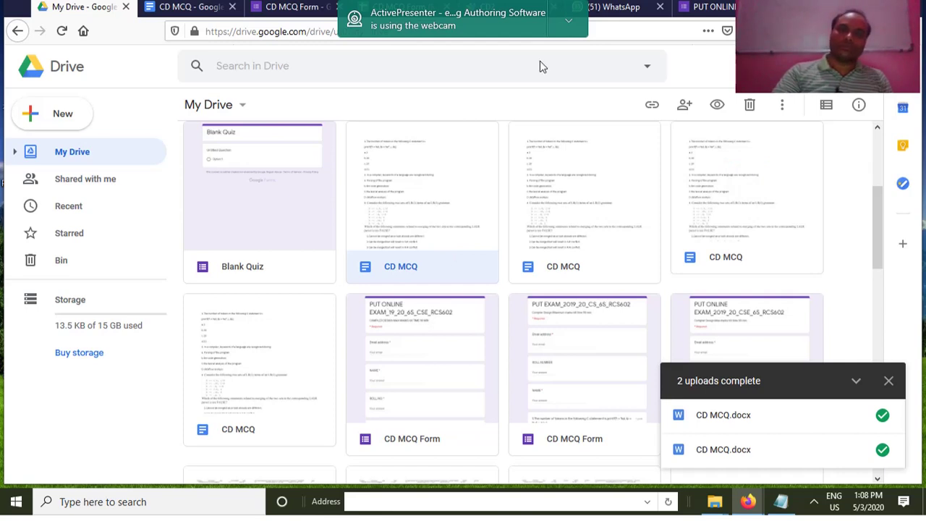
double_click(450, 217)
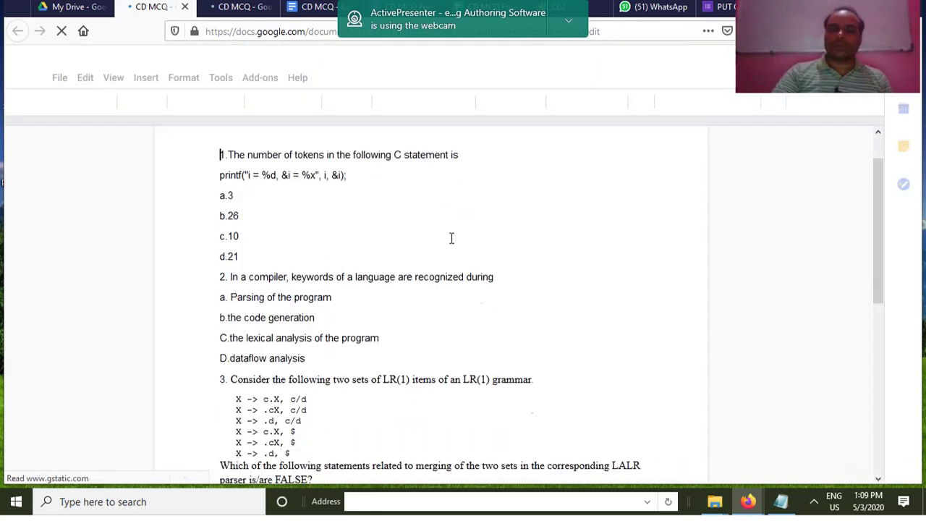
Examine the numbered multiple-choice questions and their answer options in the CD MCQ document.
scroll(451, 238, down, 1)
scroll(381, 266, up, 3)
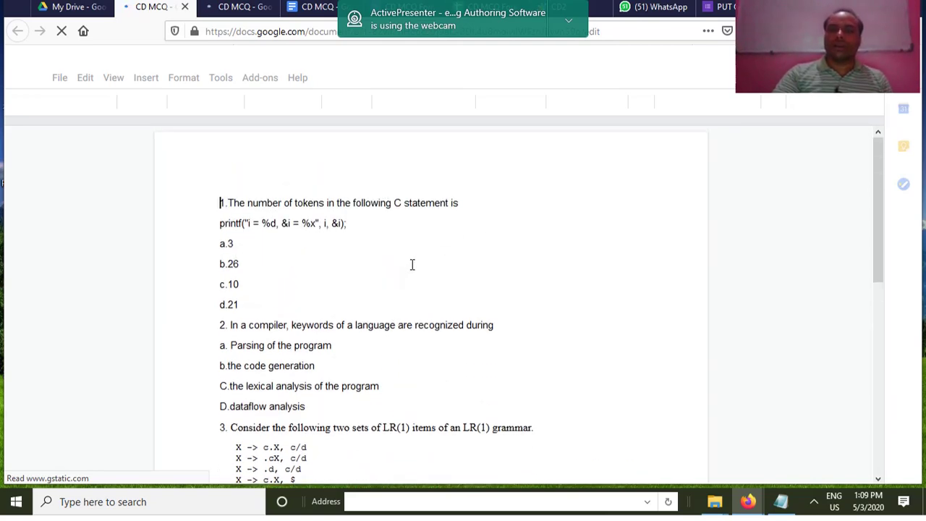
scroll(417, 260, down, 3)
scroll(424, 246, up, 3)
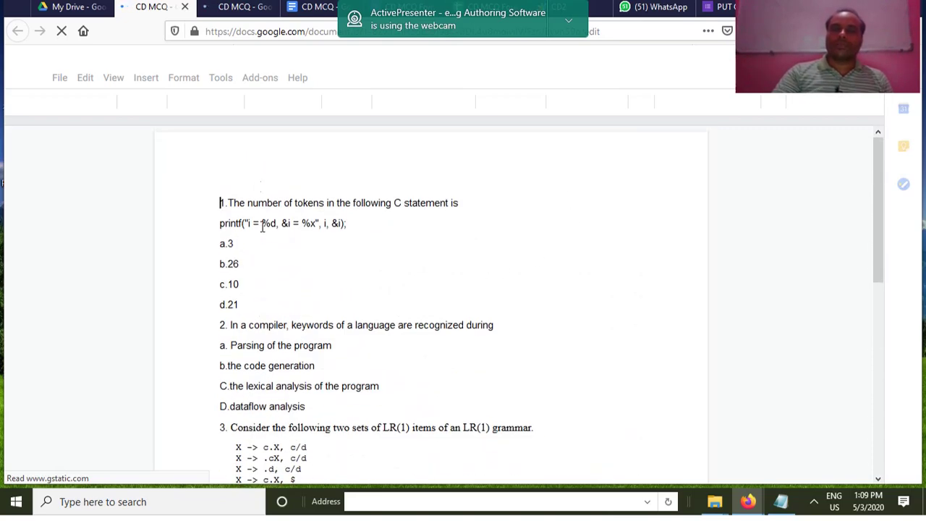
scroll(412, 227, down, 3)
scroll(414, 222, up, 3)
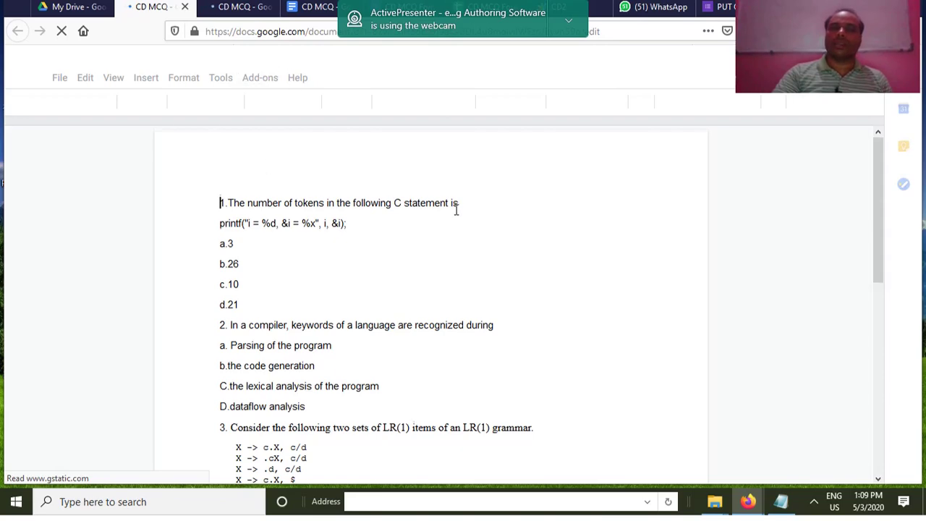
scroll(456, 210, down, 5)
scroll(448, 224, up, 5)
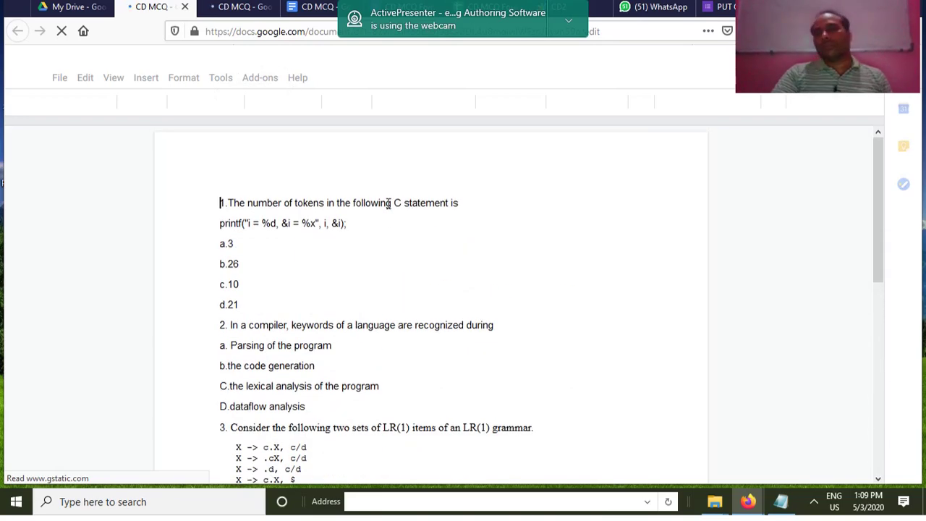
scroll(399, 217, down, 5)
scroll(405, 210, up, 3)
scroll(403, 211, up, 2)
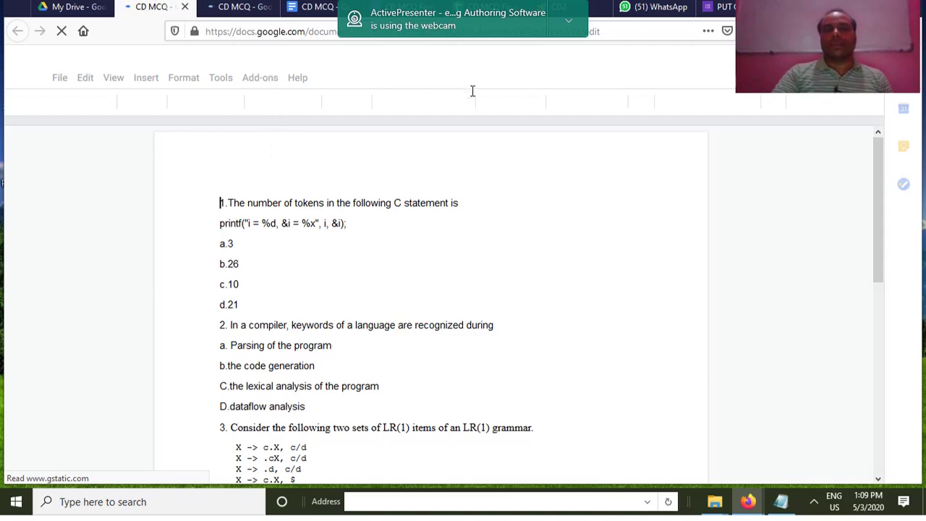
scroll(340, 196, down, 2)
scroll(339, 244, up, 2)
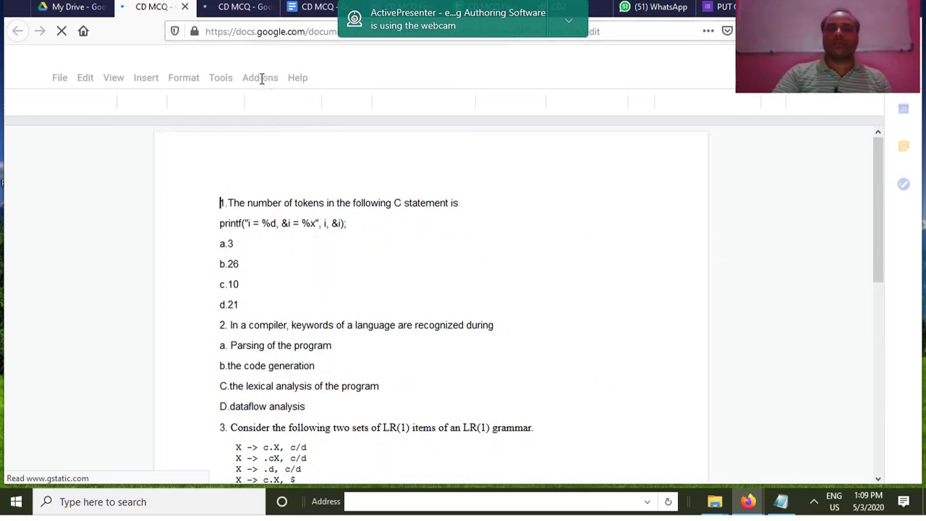
scroll(309, 133, down, 5)
scroll(307, 168, up, 5)
scroll(373, 195, down, 1)
scroll(377, 181, up, 1)
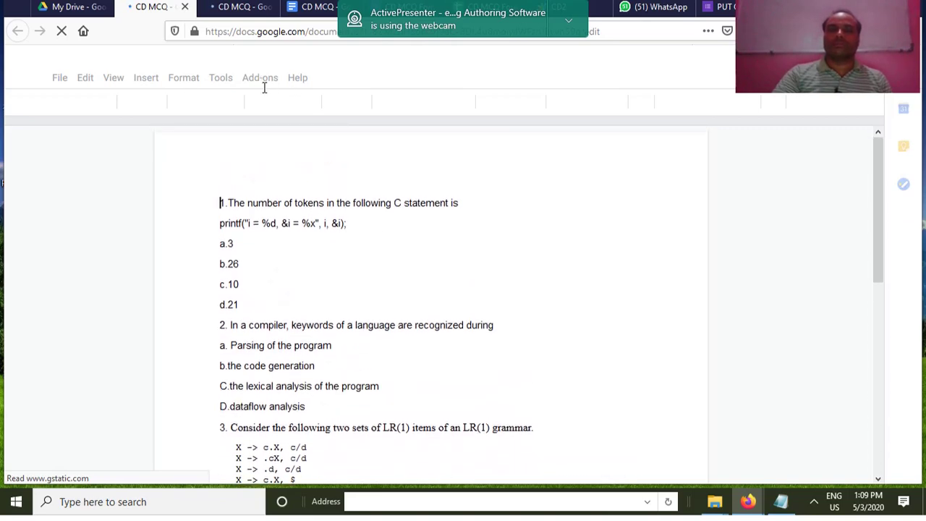
scroll(331, 239, down, 6)
scroll(343, 354, up, 6)
scroll(331, 188, down, 3)
scroll(326, 217, up, 3)
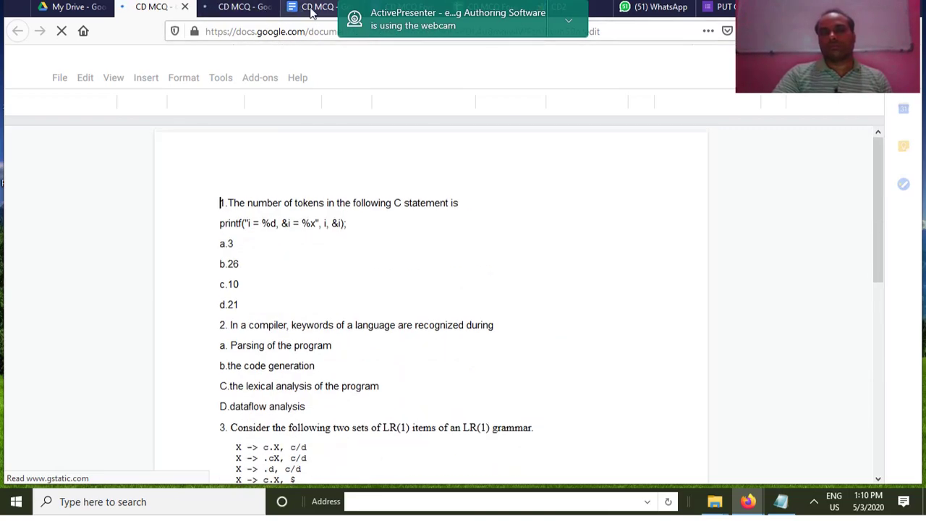
Switch to the other newly opened CD MCQ document and review its questions and answer options.
click(248, 9)
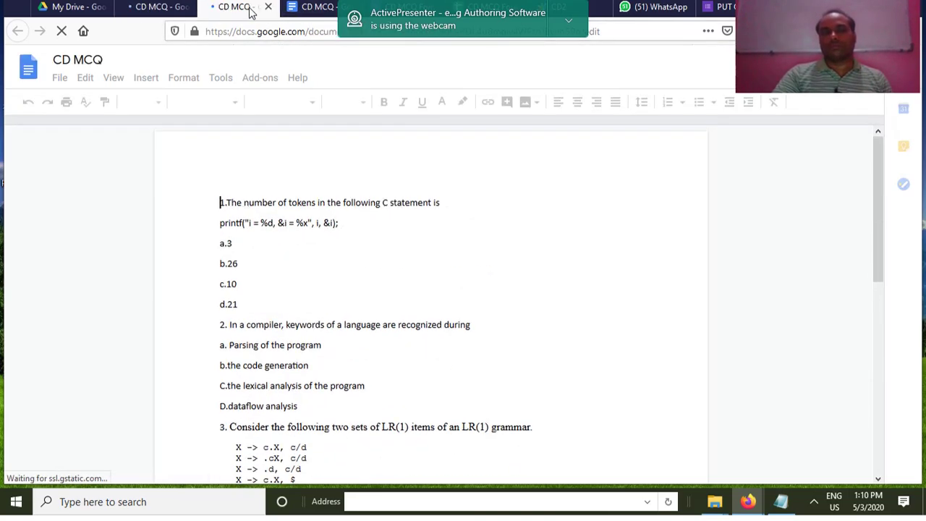
scroll(441, 253, down, 3)
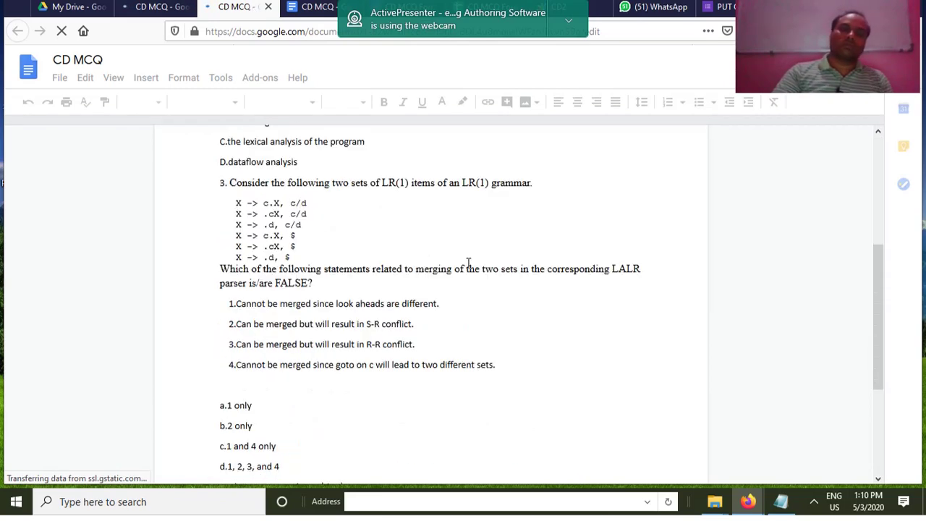
scroll(468, 262, down, 2)
scroll(465, 271, up, 4)
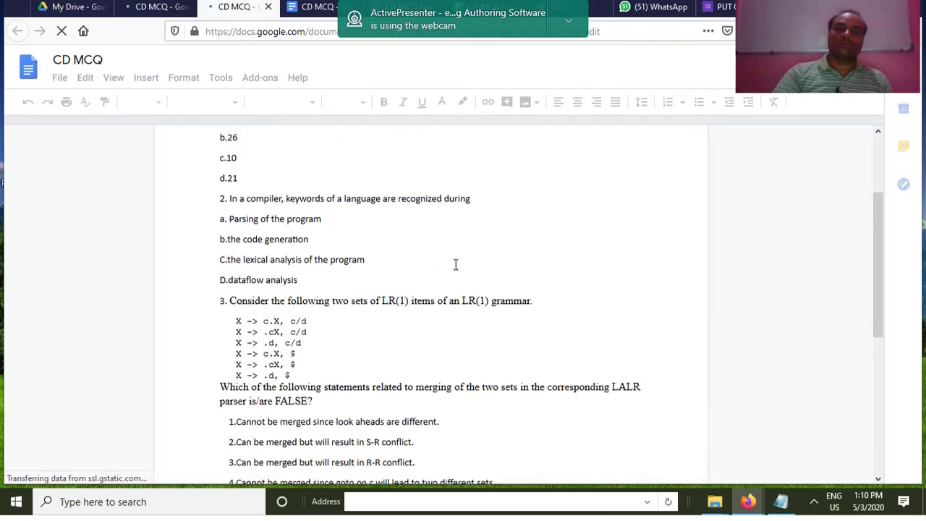
scroll(455, 265, up, 2)
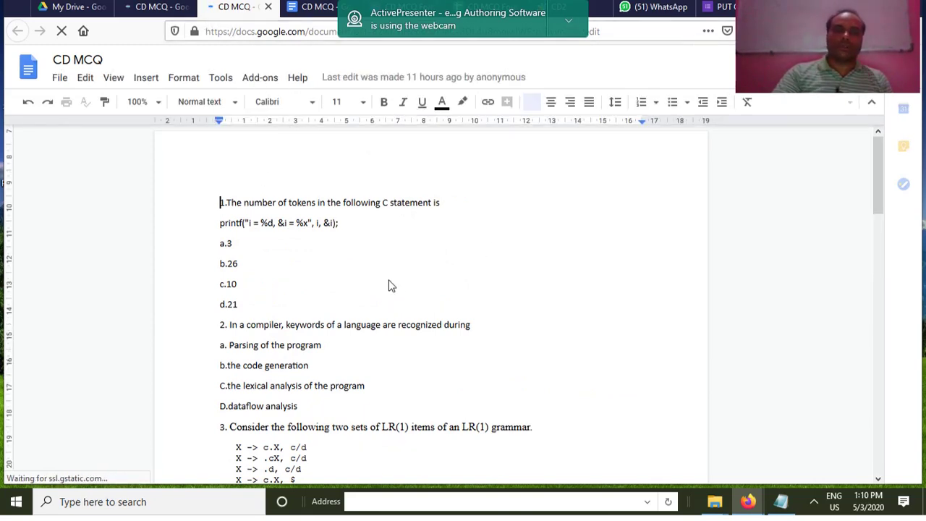
scroll(416, 278, down, 2)
scroll(428, 264, up, 2)
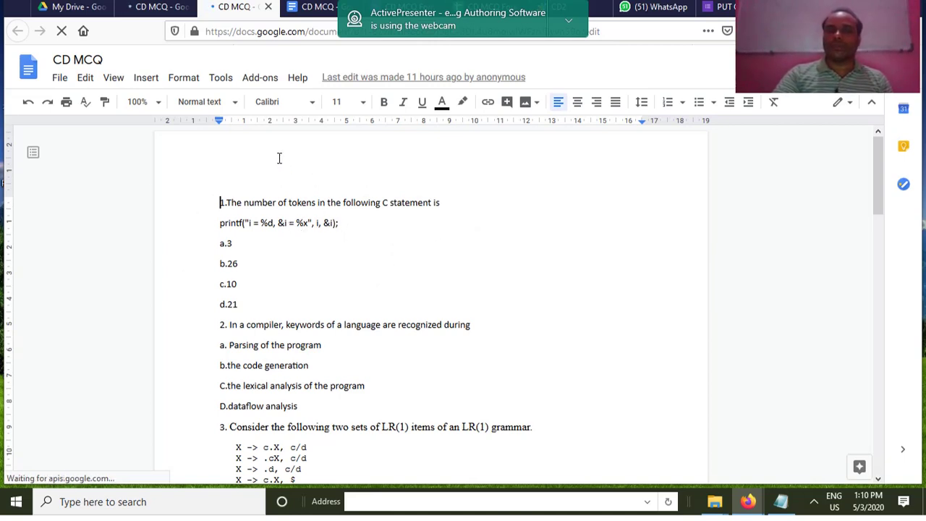
Launch Create Form from Doc of the Doc To Form add-on for the CD MCQ document.
click(262, 80)
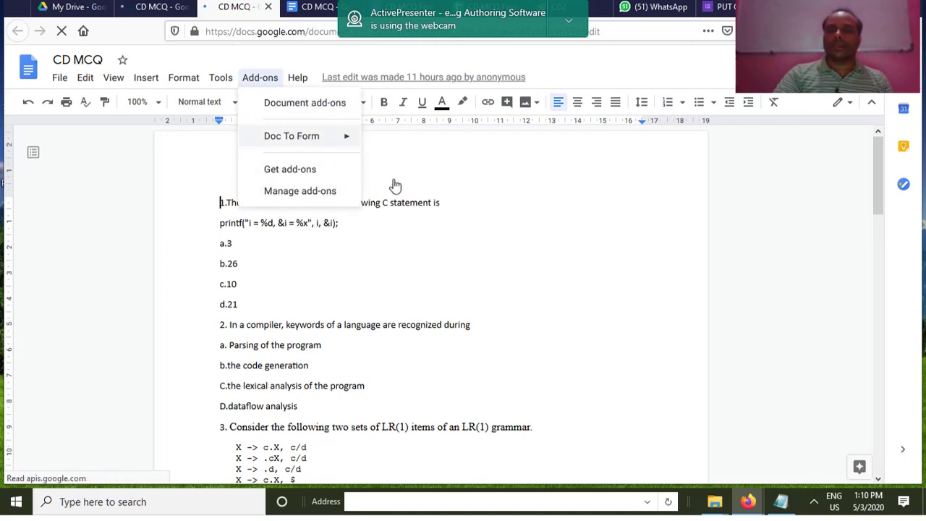
mouse_move(320, 132)
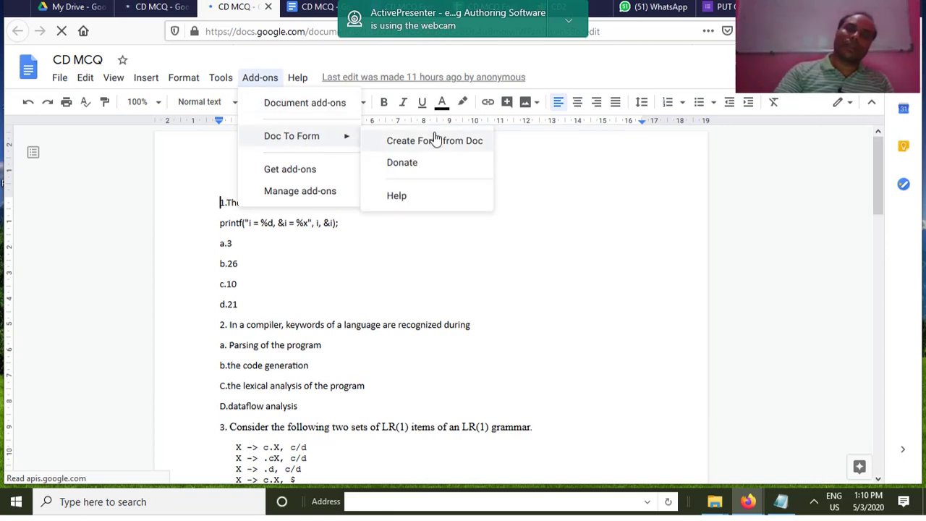
click(438, 142)
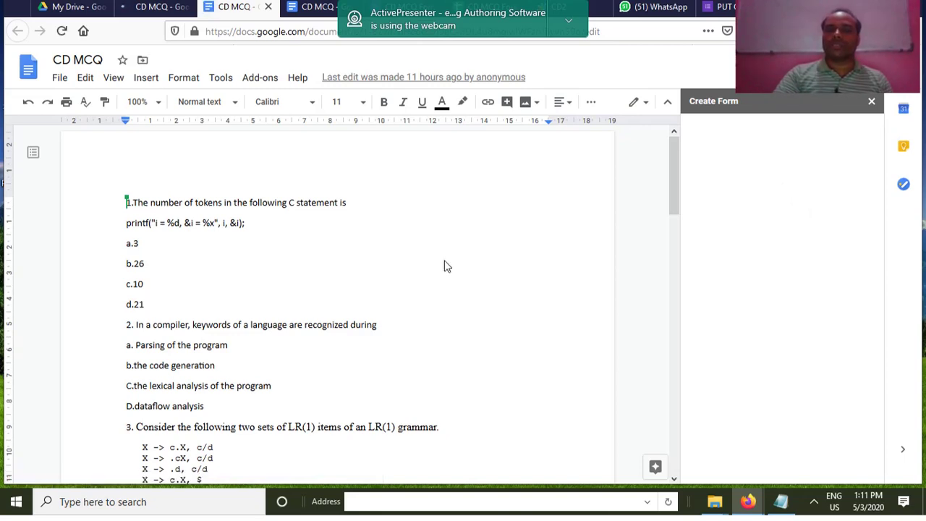
scroll(355, 262, down, 3)
scroll(412, 279, up, 3)
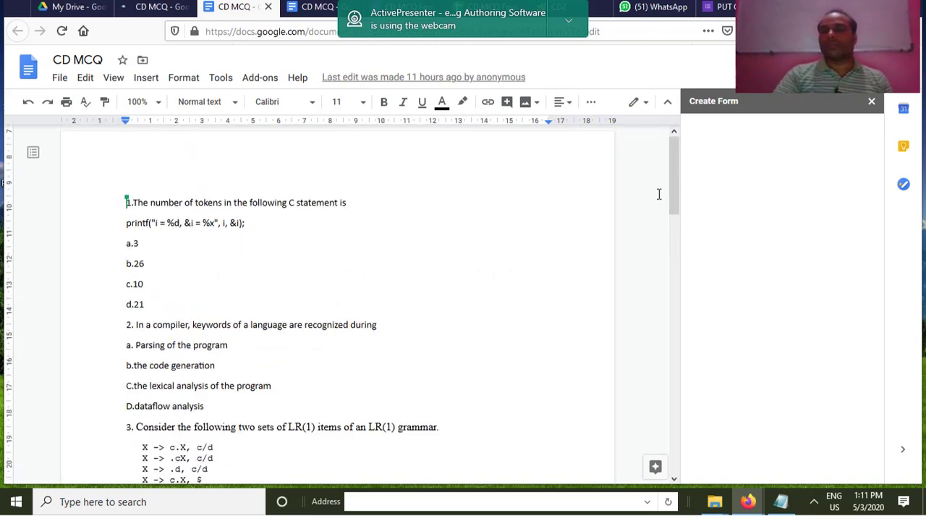
scroll(659, 194, down, 2)
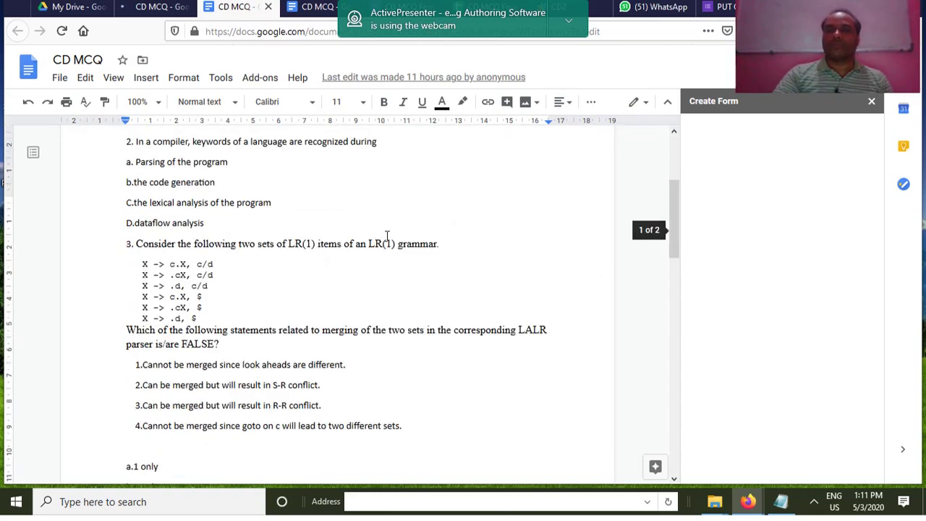
drag(675, 208, 688, 128)
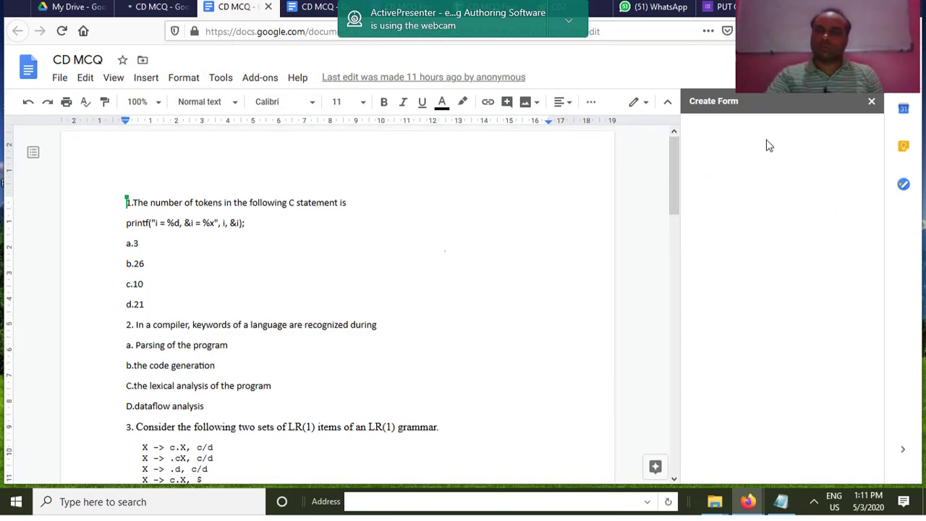
drag(673, 171, 647, 89)
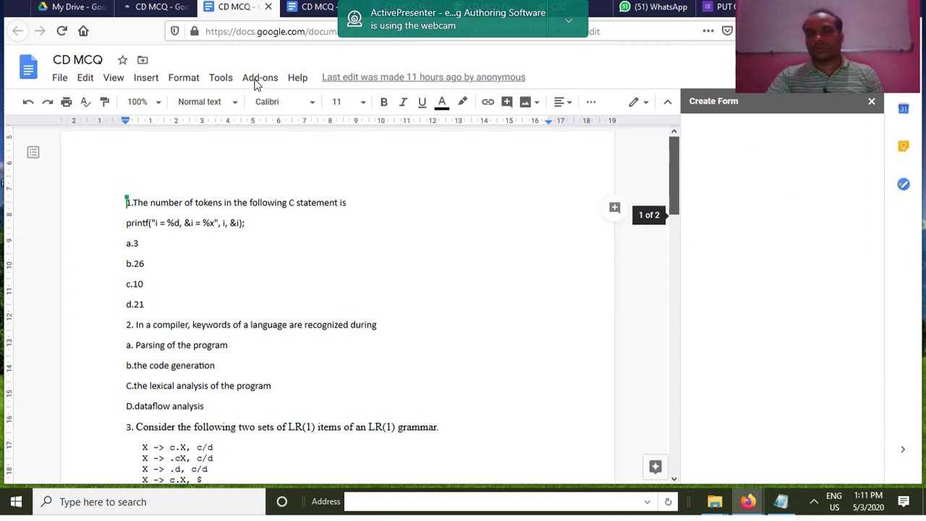
scroll(720, 185, down, 3)
scroll(690, 252, up, 3)
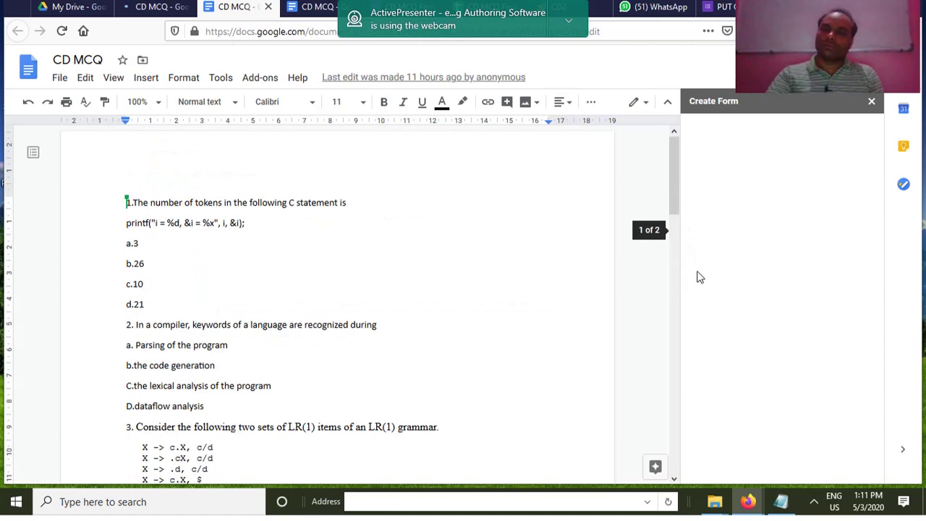
scroll(697, 274, down, 6)
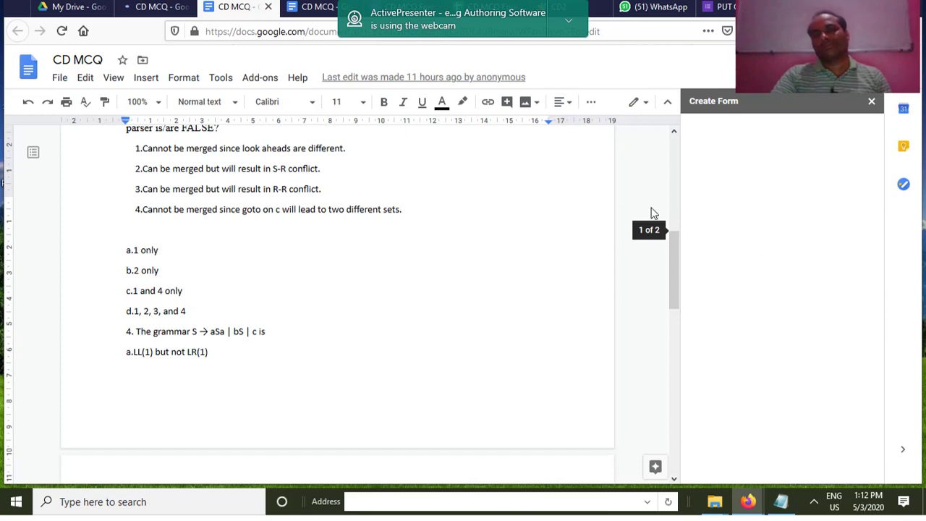
scroll(693, 230, down, 10)
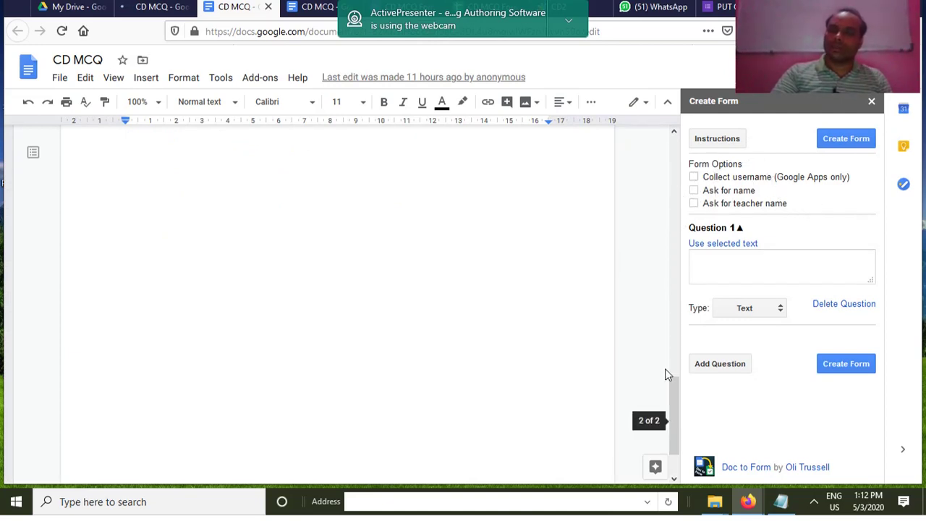
drag(673, 384, 167, 348)
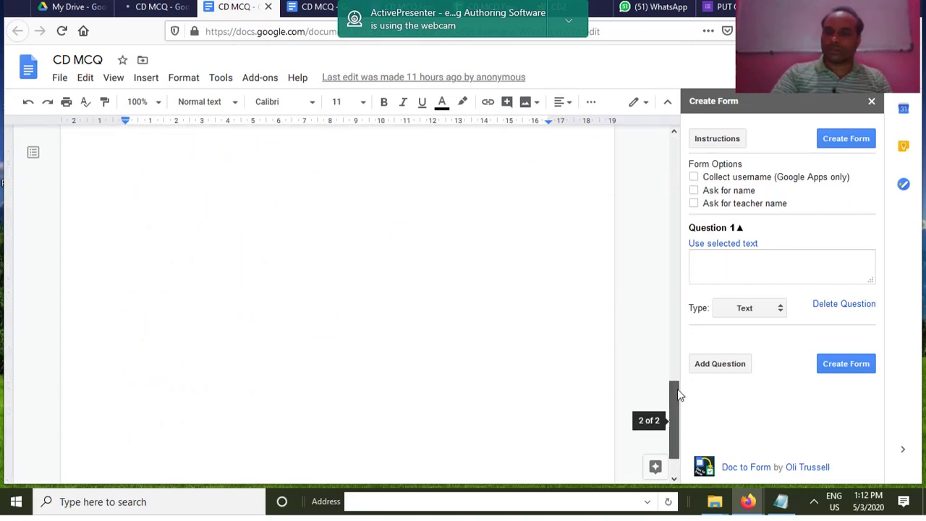
Fill Question 1 of the form with the document's first question about the number of tokens, including its printf statement.
drag(679, 394, 699, 138)
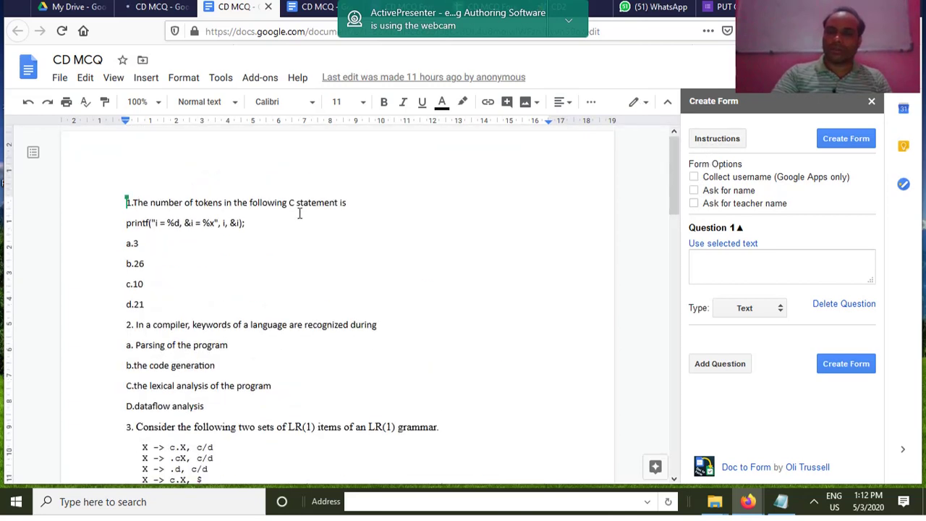
drag(119, 200, 274, 223)
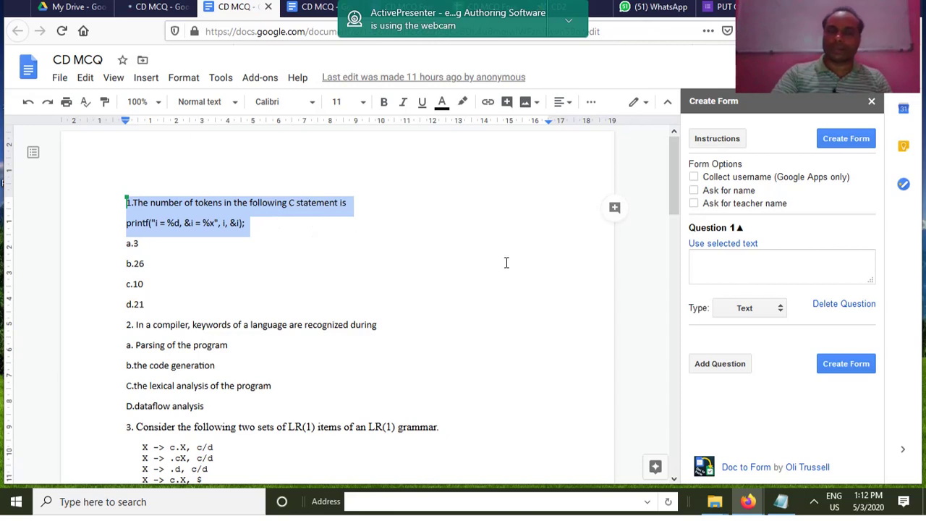
click(732, 243)
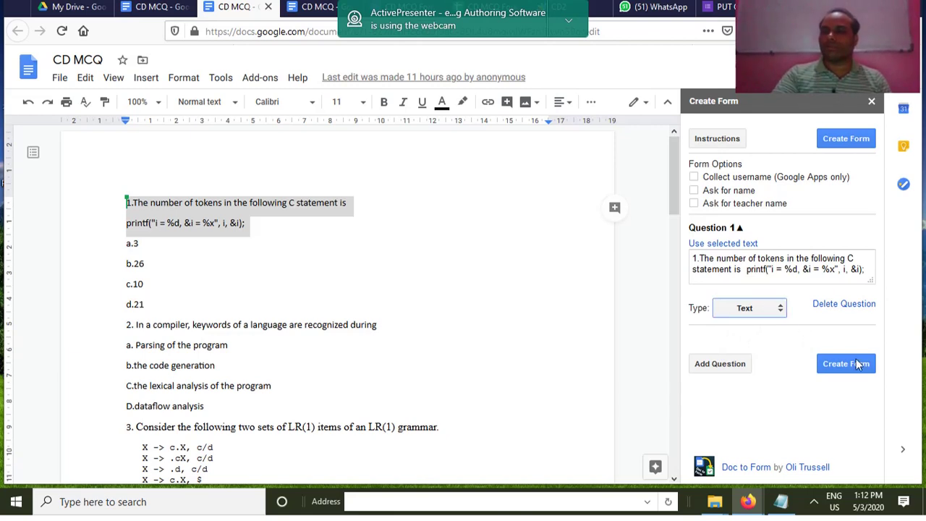
Set the type of Question 1 to Multiple Choice and make its options field ready for input.
click(755, 311)
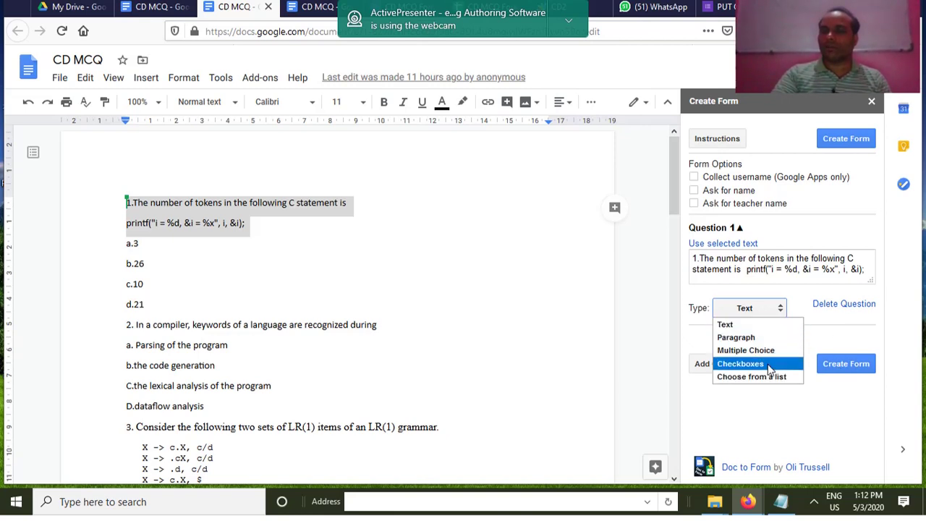
key(Down)
key(Up)
key(Up)
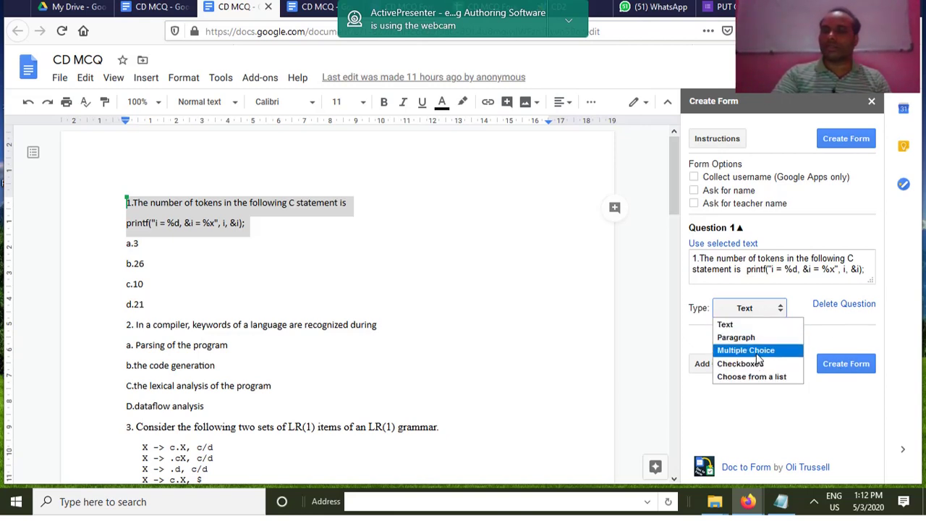
key(Return)
click(745, 360)
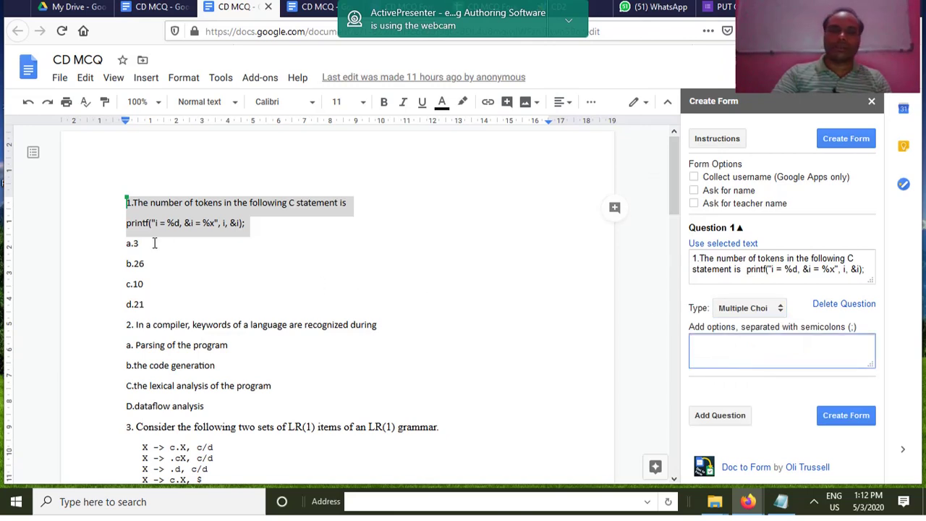
Copy the answers a.3, b.26 and c.10 from the document into the options of Question 1.
click(127, 244)
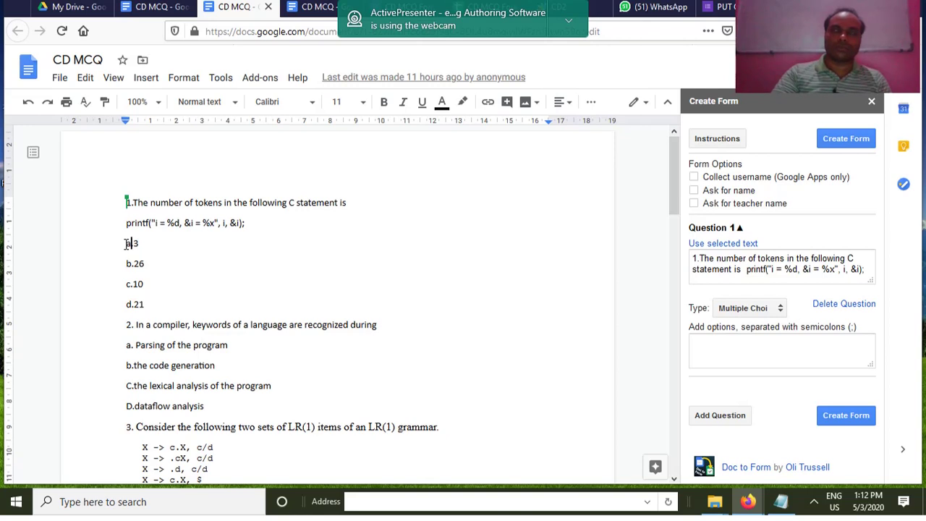
key(Down)
key(End)
drag(122, 244, 153, 303)
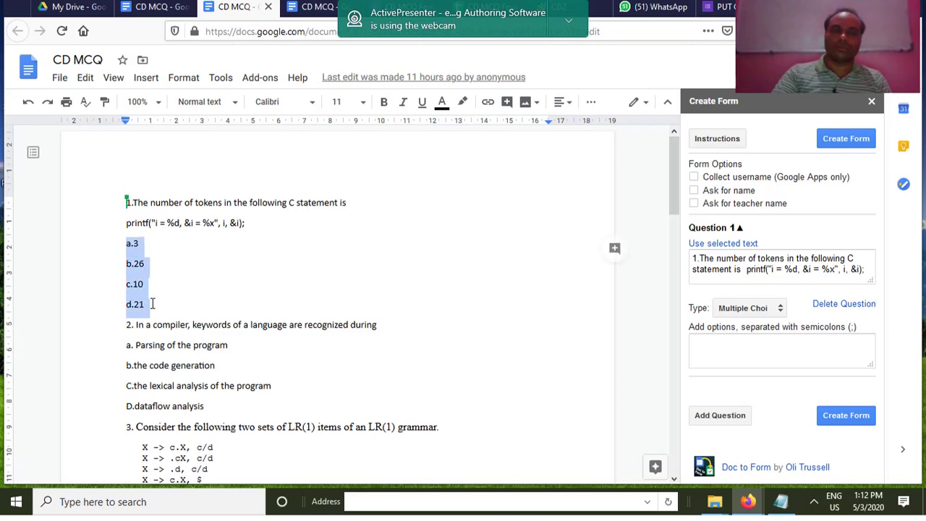
right_click(155, 256)
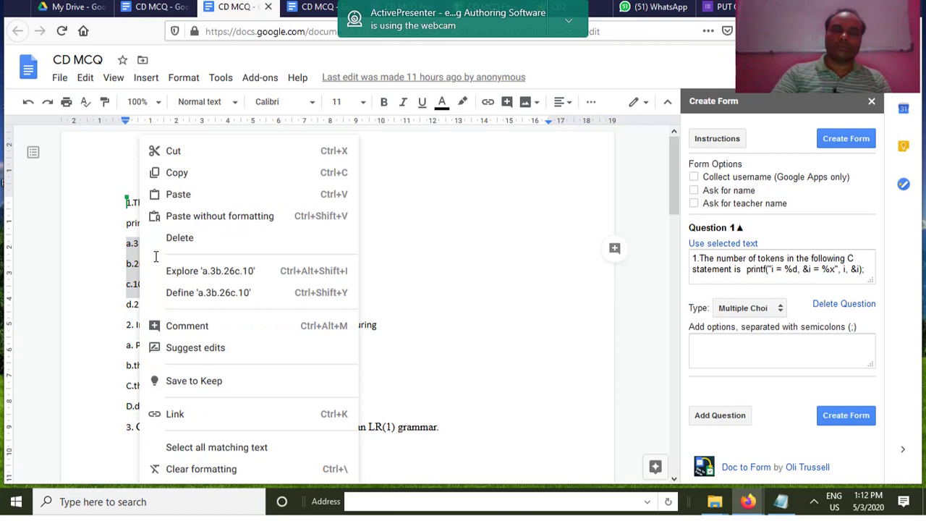
click(181, 173)
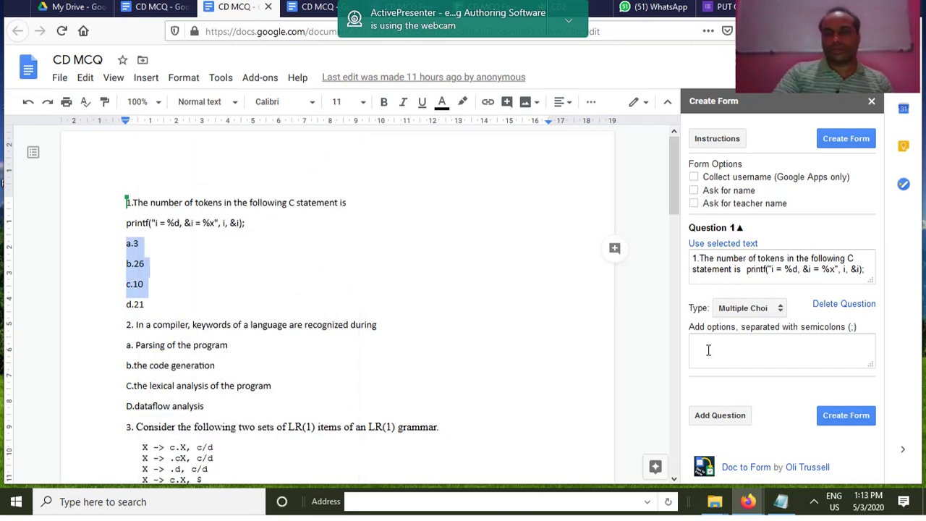
click(733, 361)
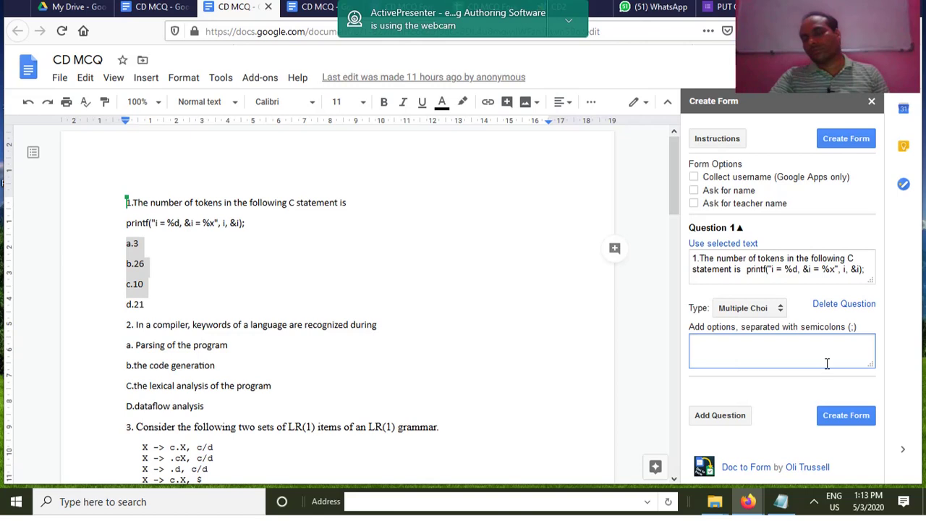
key(ctrl+v)
Add a second question to the form, using the document text "2. In a compiler, keywords of a language are recognized during".
click(720, 416)
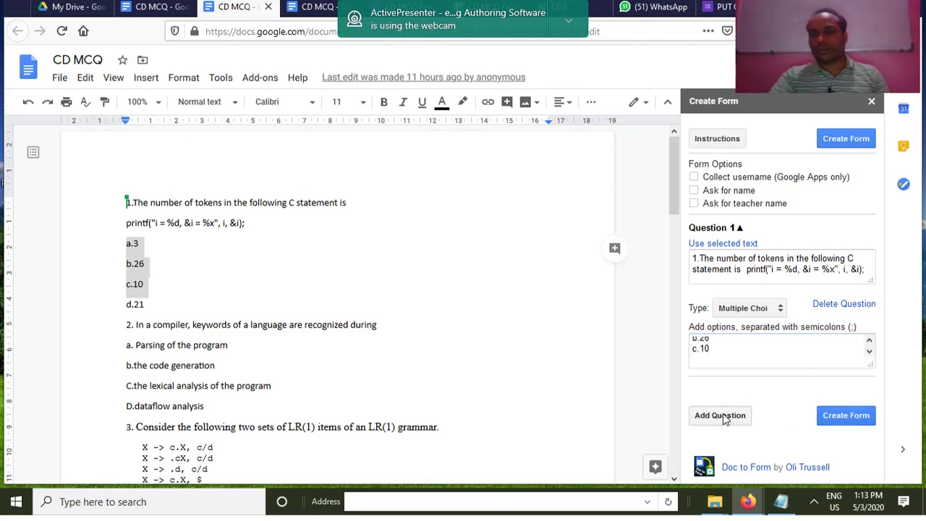
scroll(786, 374, down, 2)
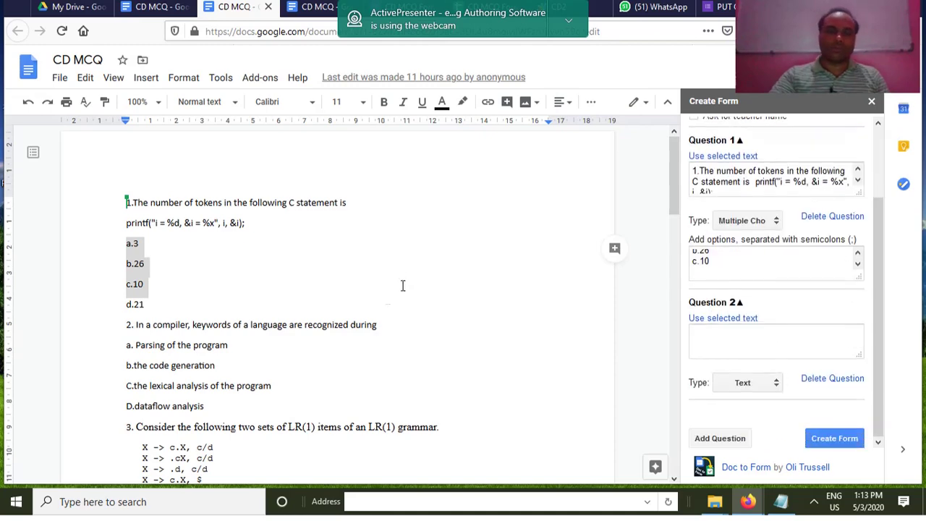
scroll(233, 289, down, 3)
drag(128, 206, 390, 210)
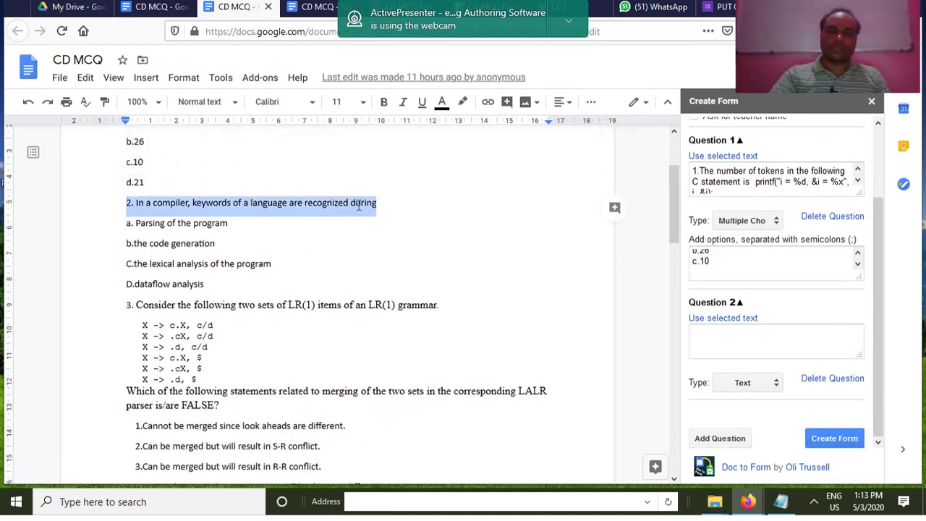
click(724, 323)
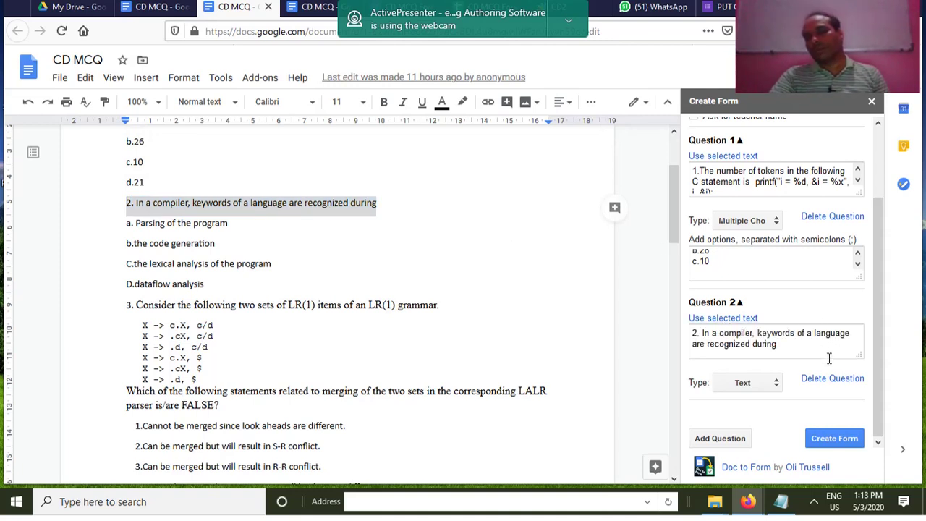
Set the type of Question 2 to Multiple Choice.
click(748, 383)
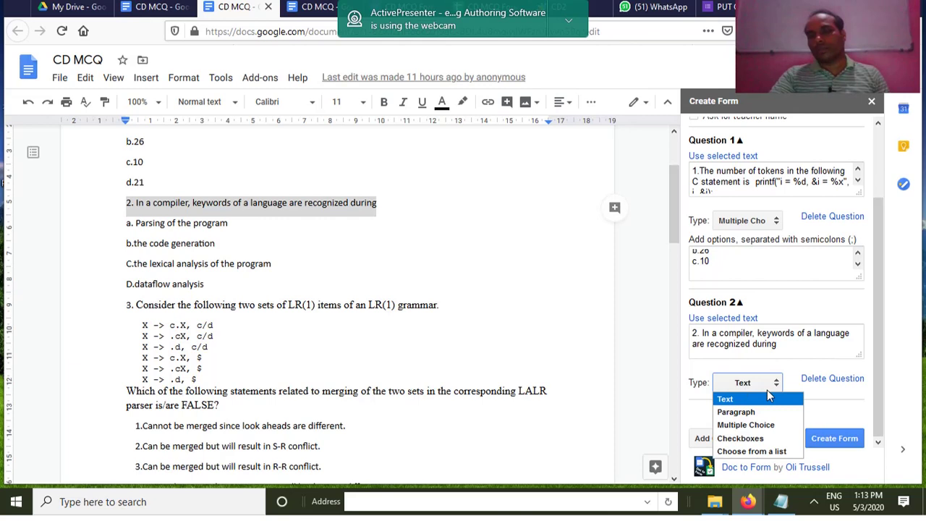
click(745, 425)
click(532, 362)
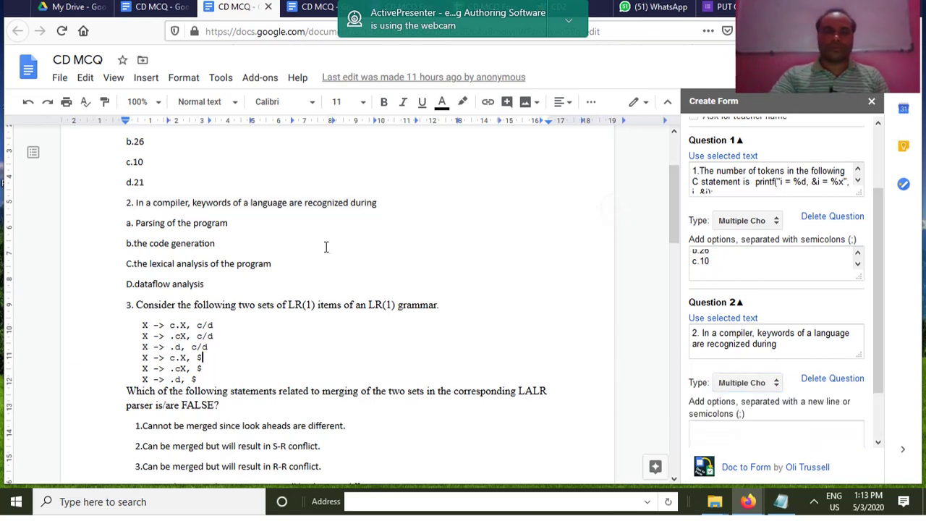
Copy the four answers of question 2, from "a. Parsing of the program" to "D.dataflow analysis", into the options of Question 2.
click(327, 247)
drag(123, 222, 212, 283)
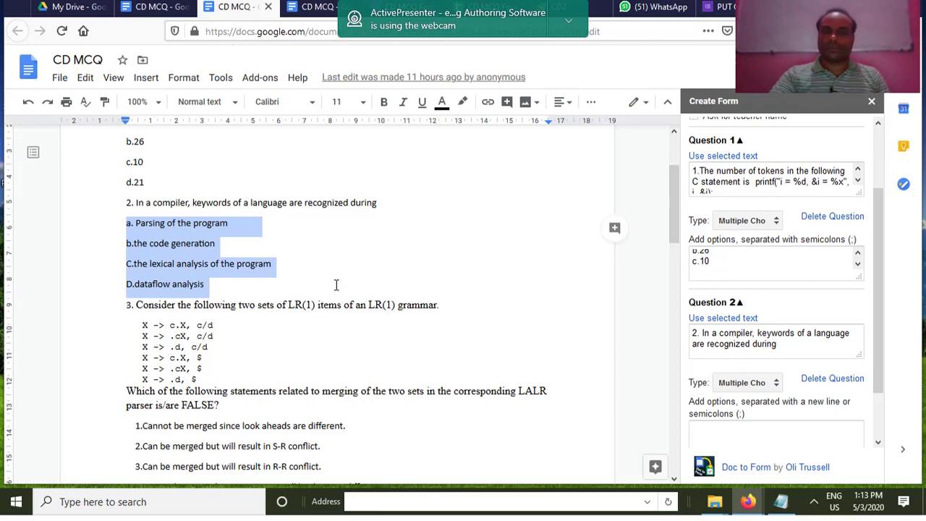
right_click(203, 258)
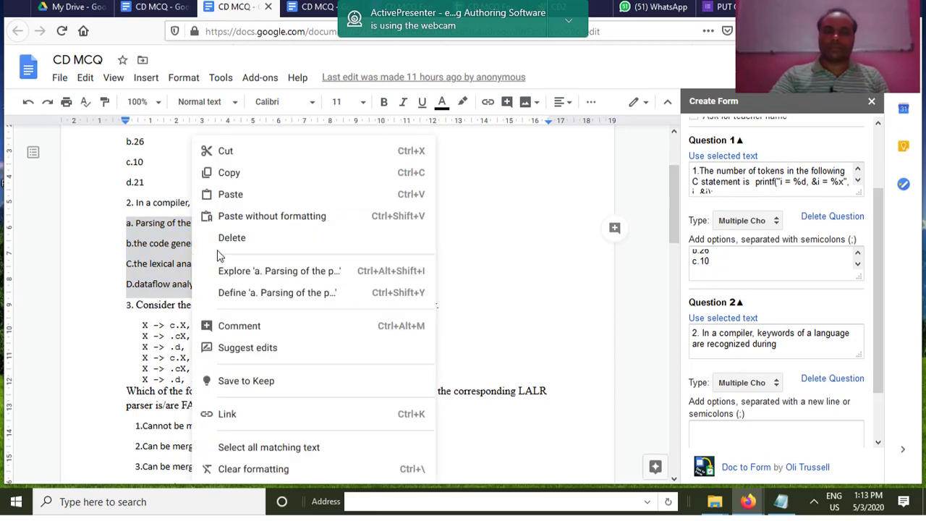
click(246, 174)
scroll(851, 434, down, 2)
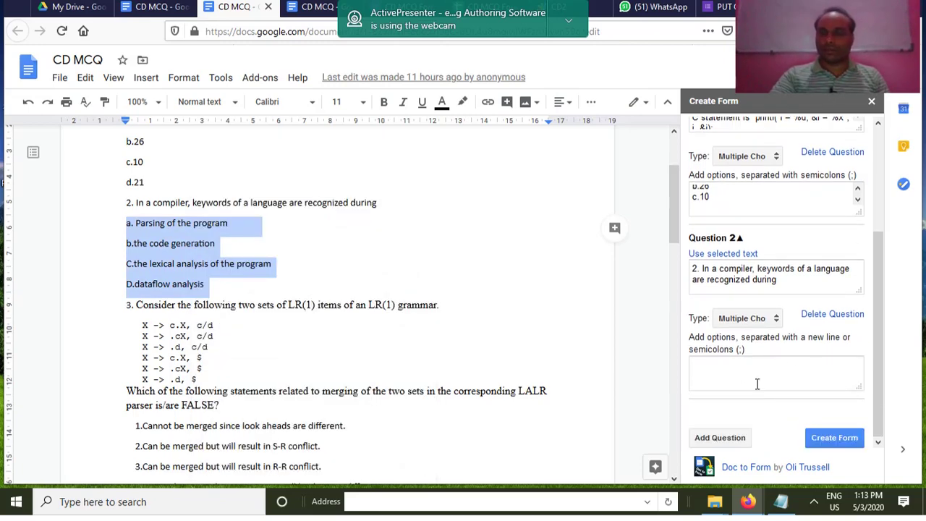
click(749, 375)
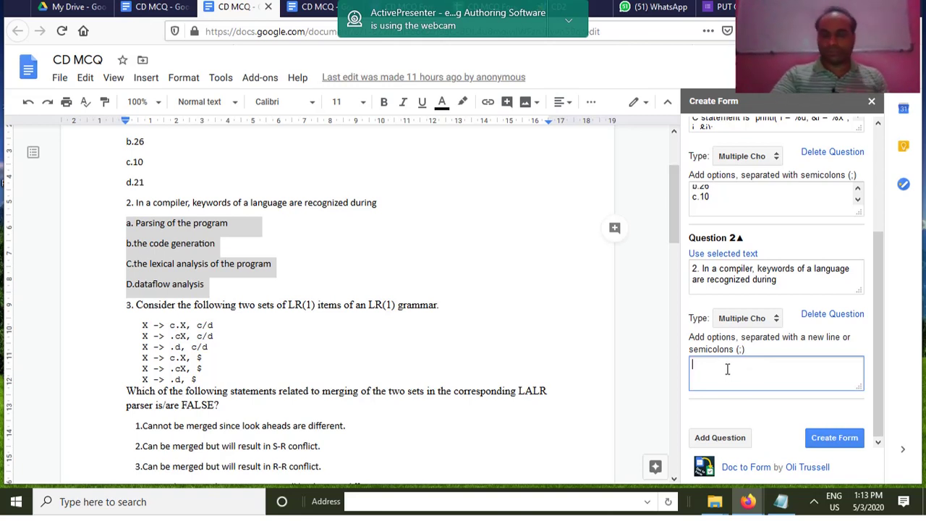
right_click(751, 367)
key(ctrl+v)
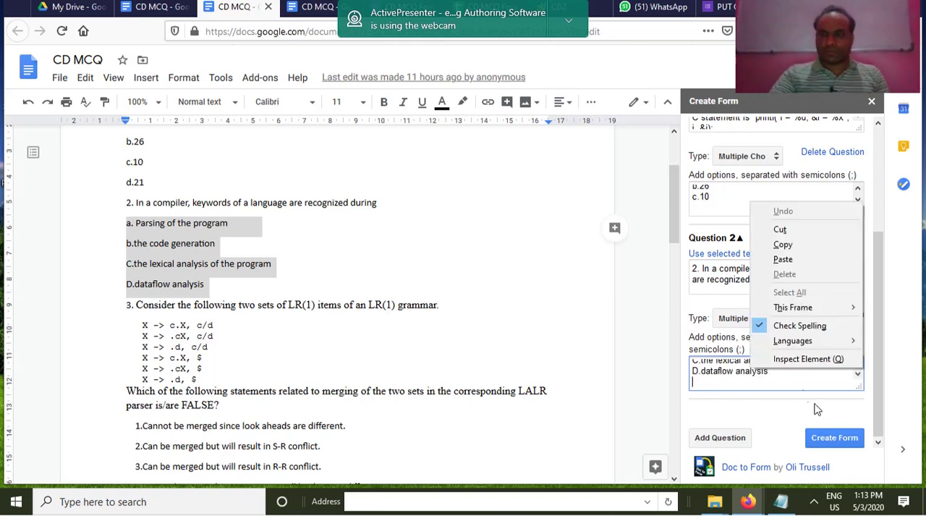
click(782, 397)
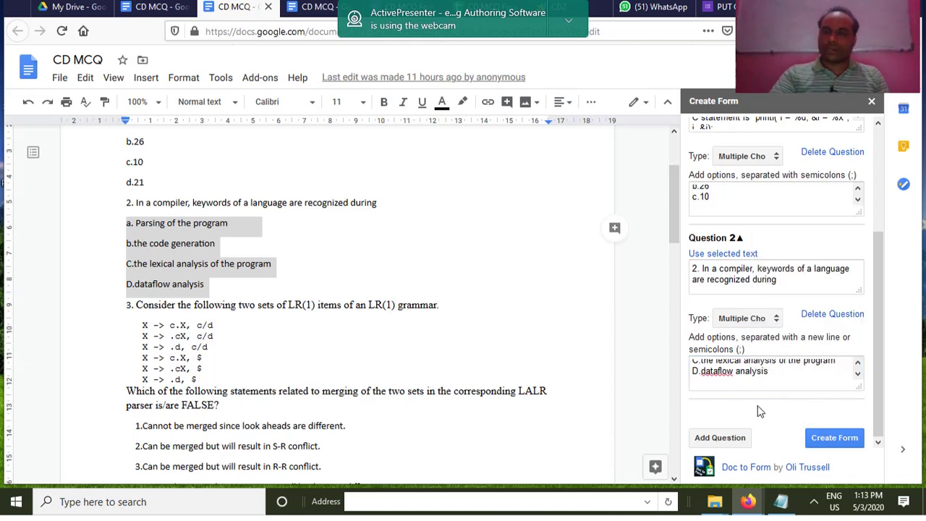
Add a blank third question to the form.
click(720, 436)
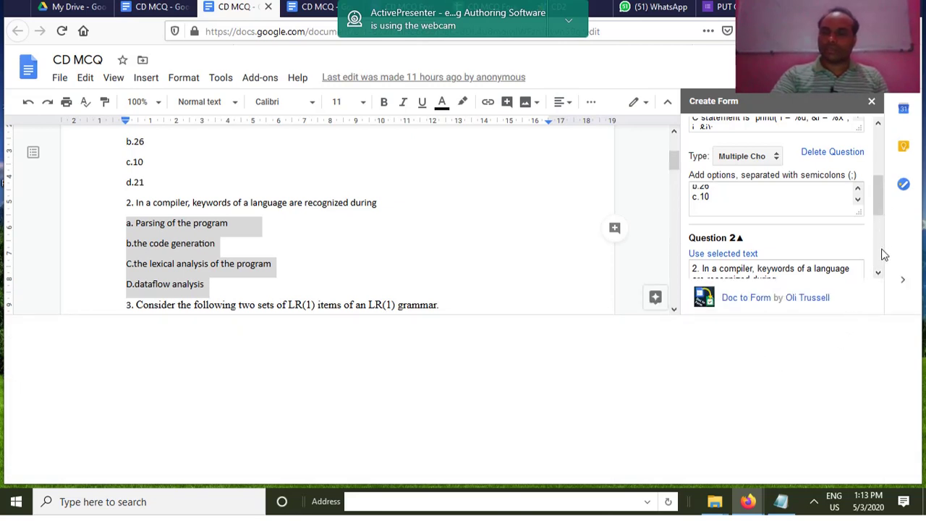
scroll(878, 249, down, 3)
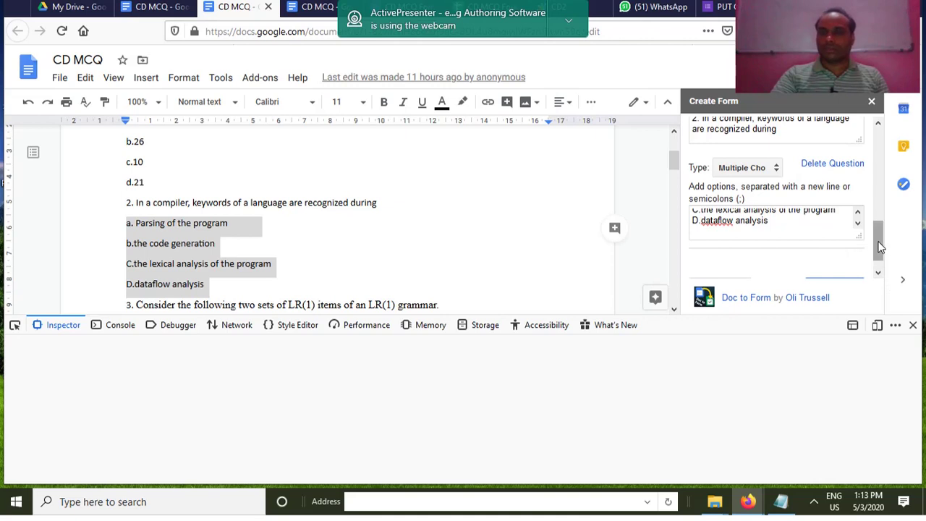
scroll(880, 253, down, 3)
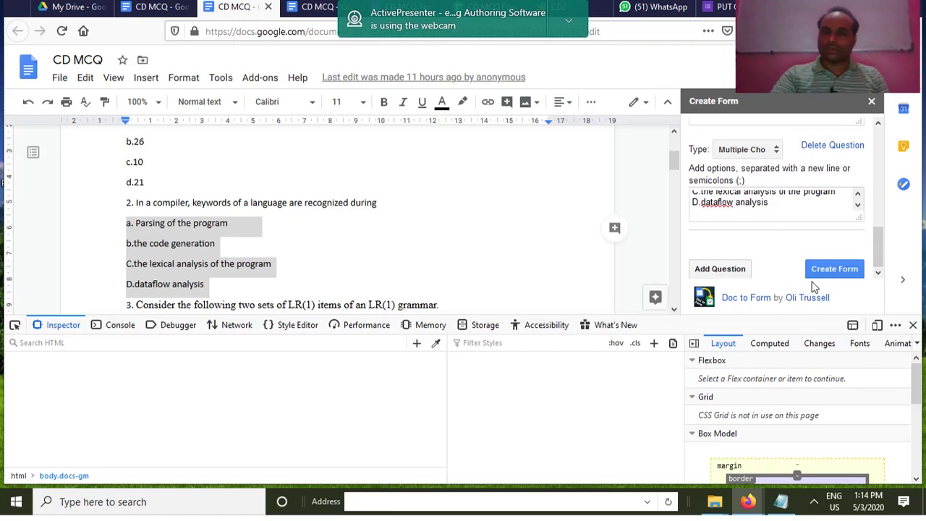
scroll(879, 246, up, 2)
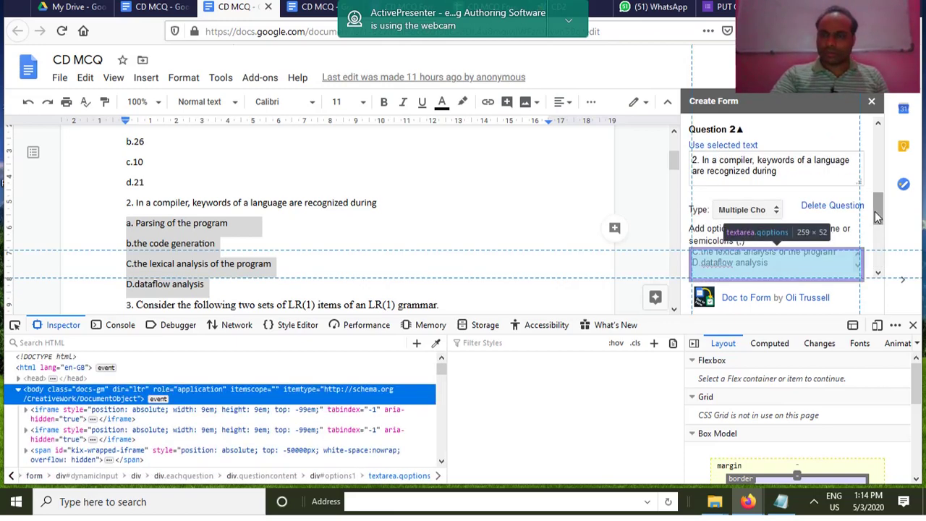
scroll(877, 215, down, 3)
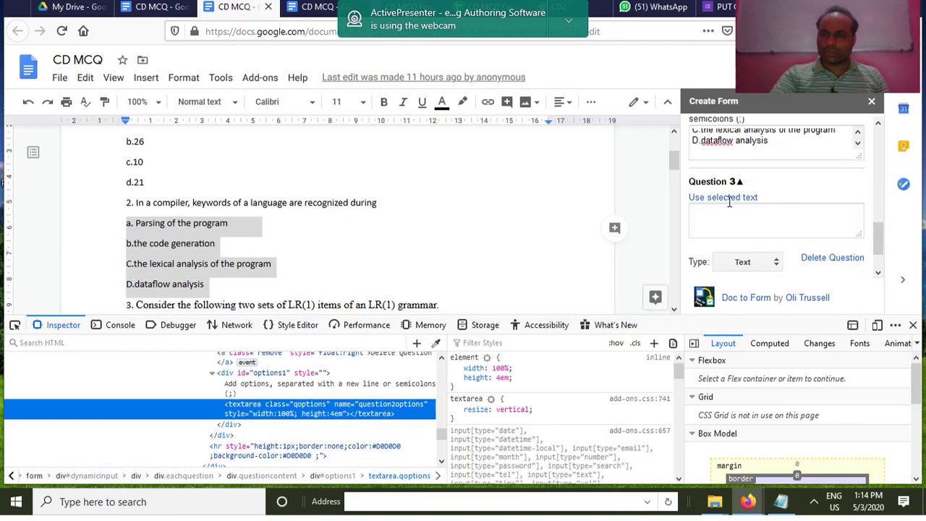
Fill Question 3 with the document text from "3. Consider the following two sets" through statement 4, and set its type to Multiple Choice.
click(463, 282)
scroll(619, 289, down, 1)
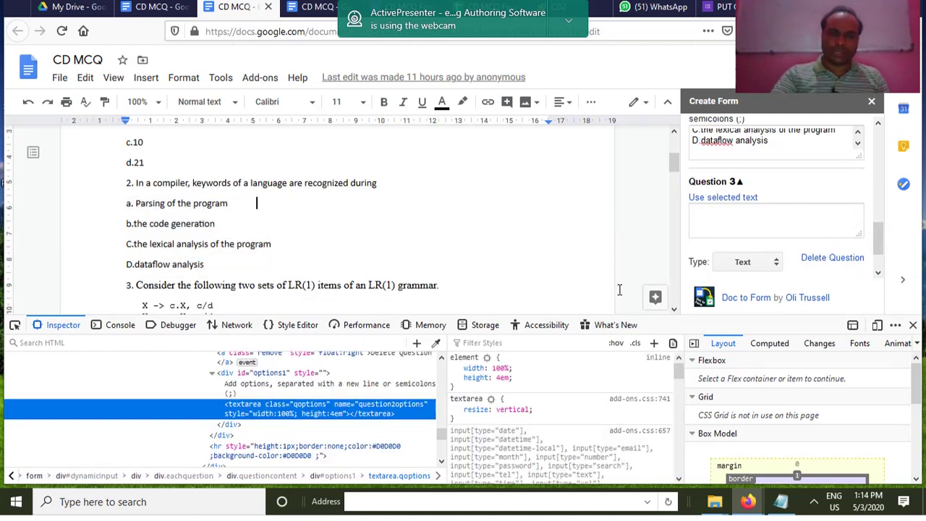
scroll(535, 257, down, 6)
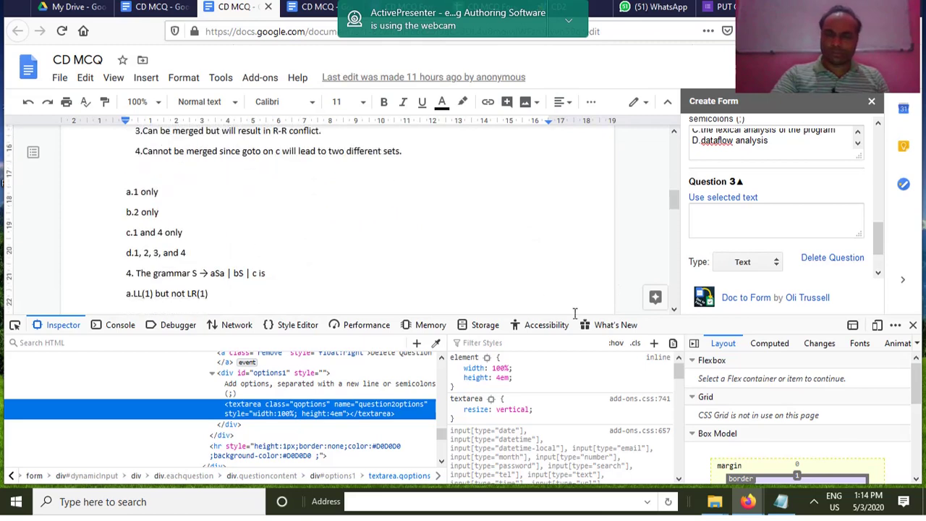
scroll(290, 252, up, 3)
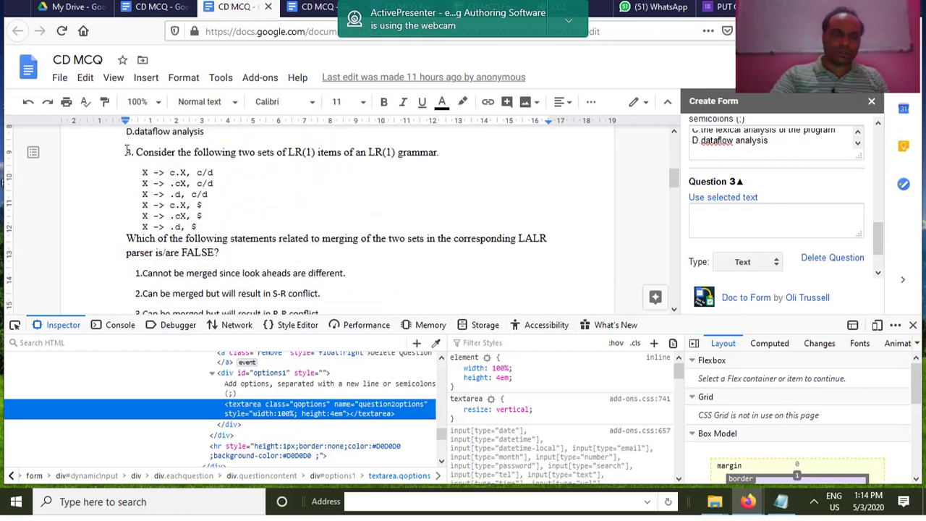
drag(128, 150, 425, 261)
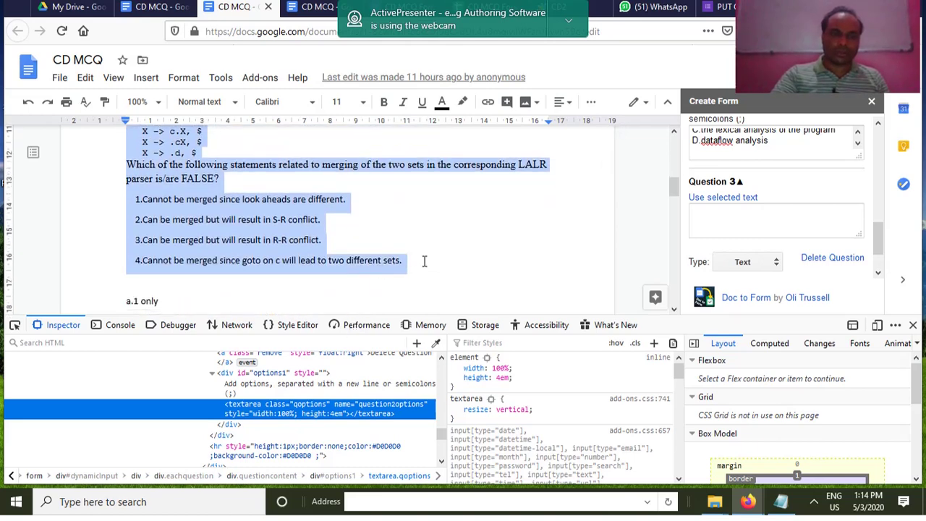
right_click(274, 212)
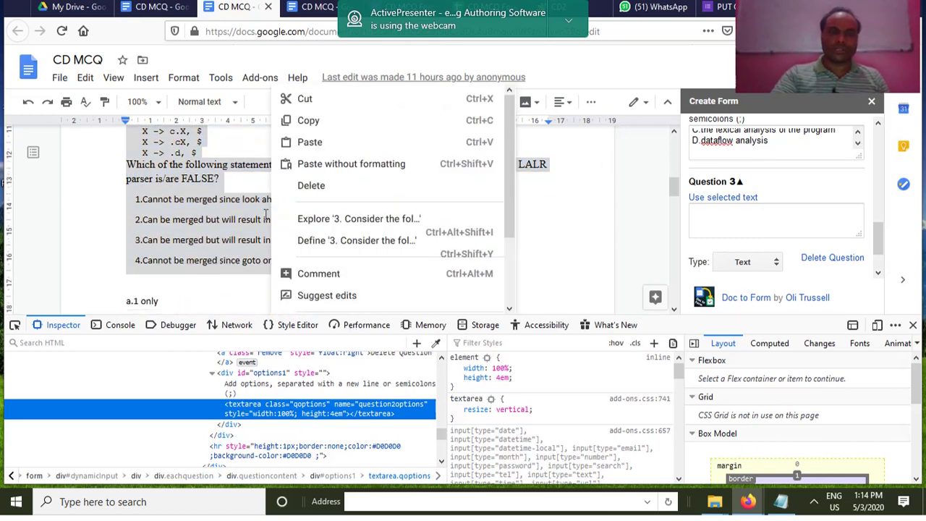
click(308, 121)
click(714, 217)
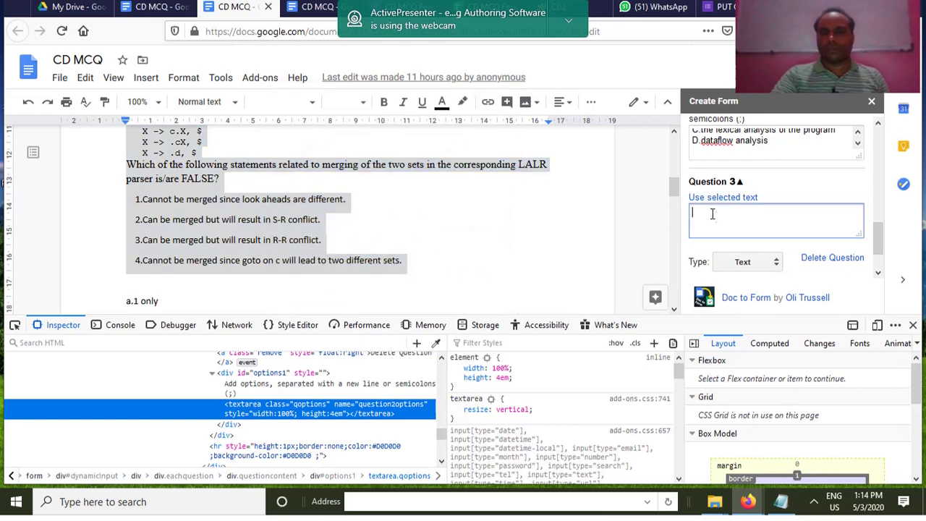
click(717, 200)
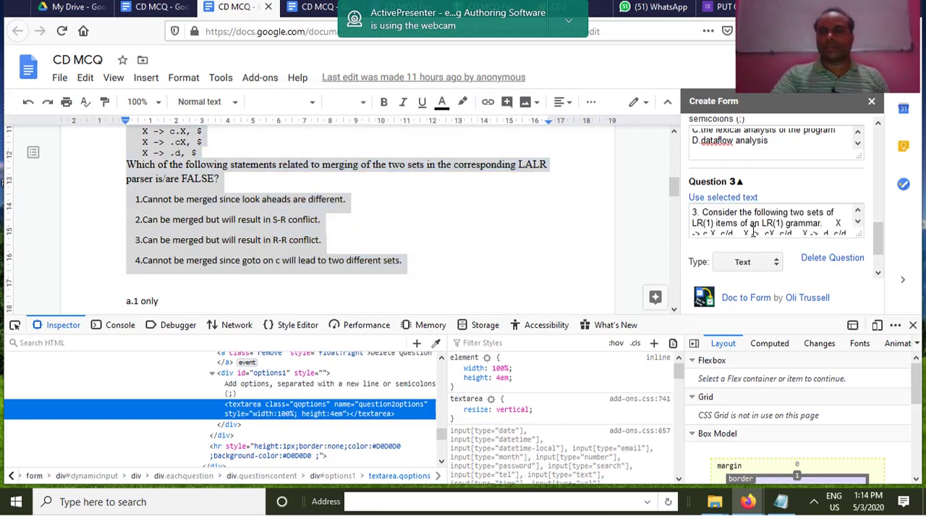
click(766, 265)
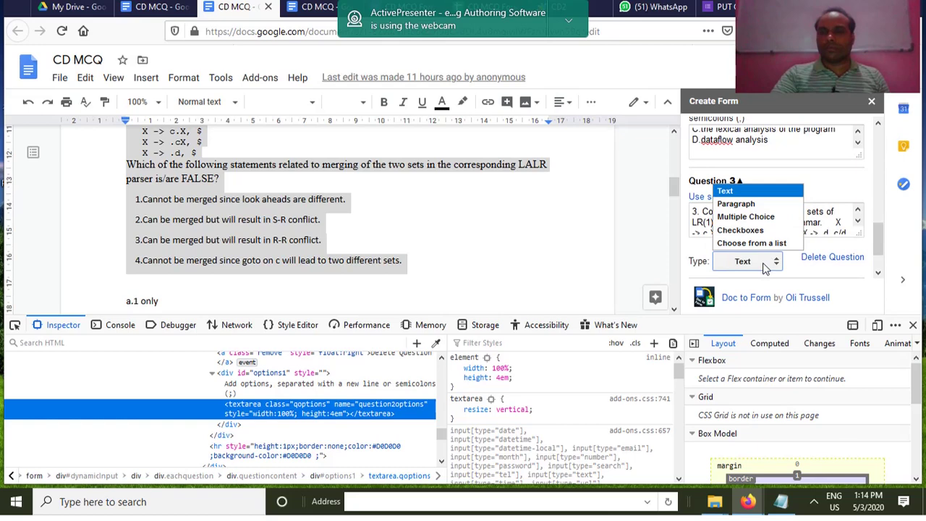
click(749, 217)
Copy the document lines from "a.1 only" to "4. The grammar S → aSa | bS | c is" into the options of Question 3.
scroll(402, 238, down, 3)
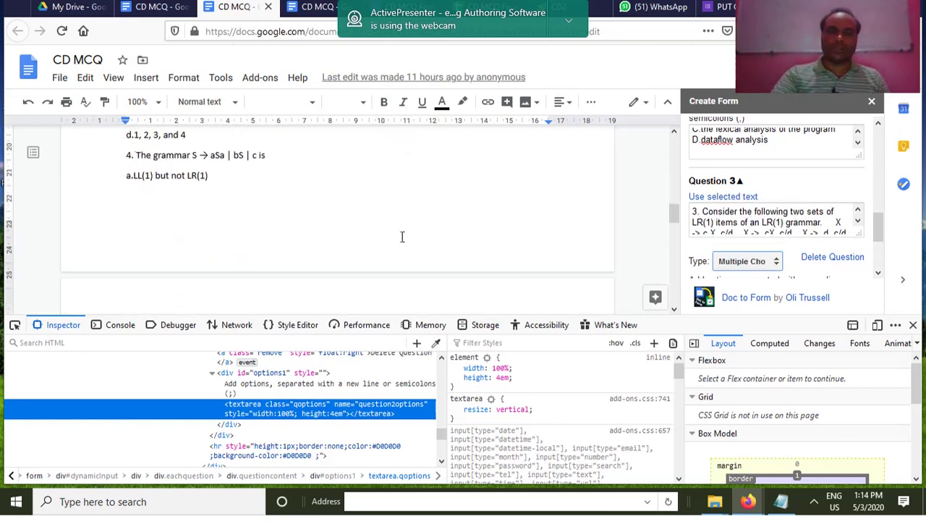
scroll(362, 239, up, 2)
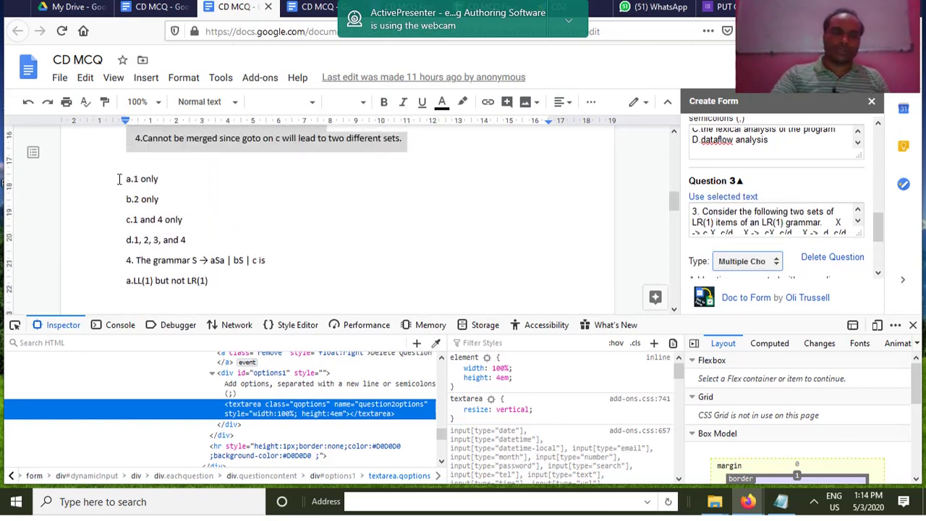
drag(119, 179, 283, 262)
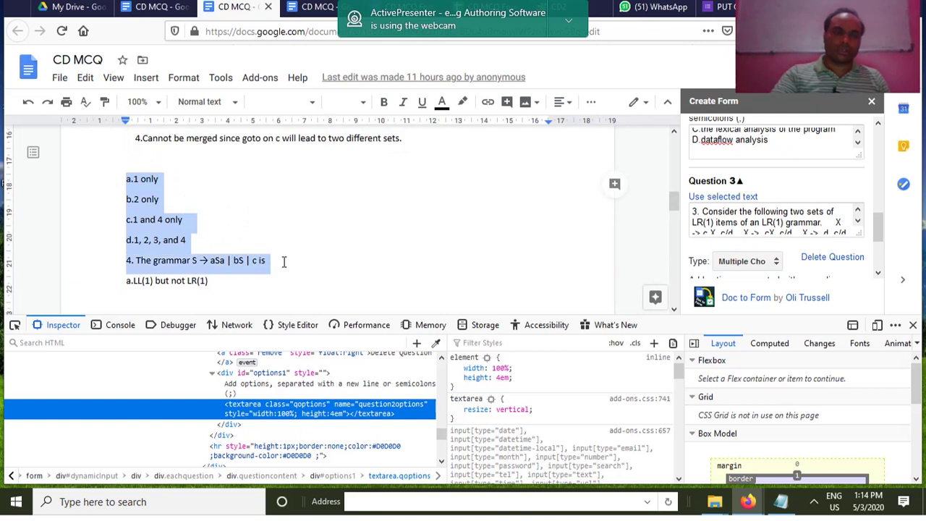
right_click(156, 226)
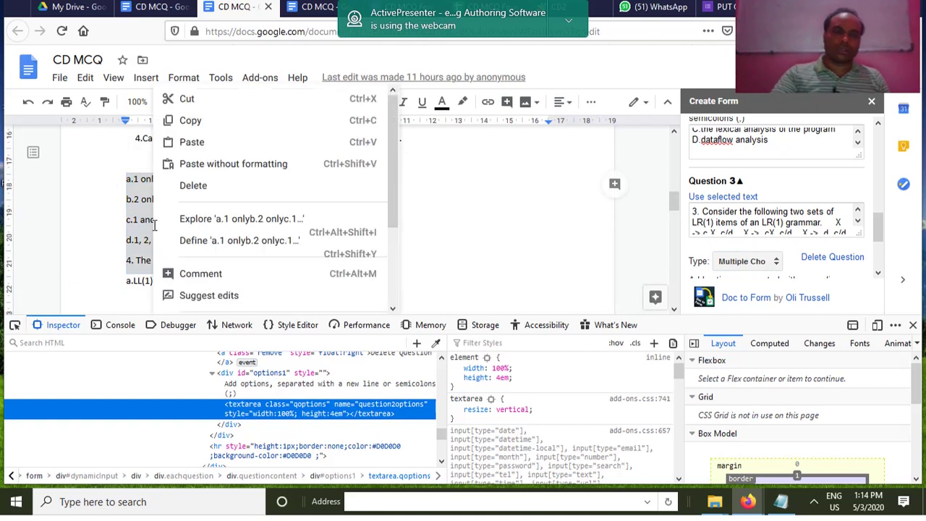
click(192, 122)
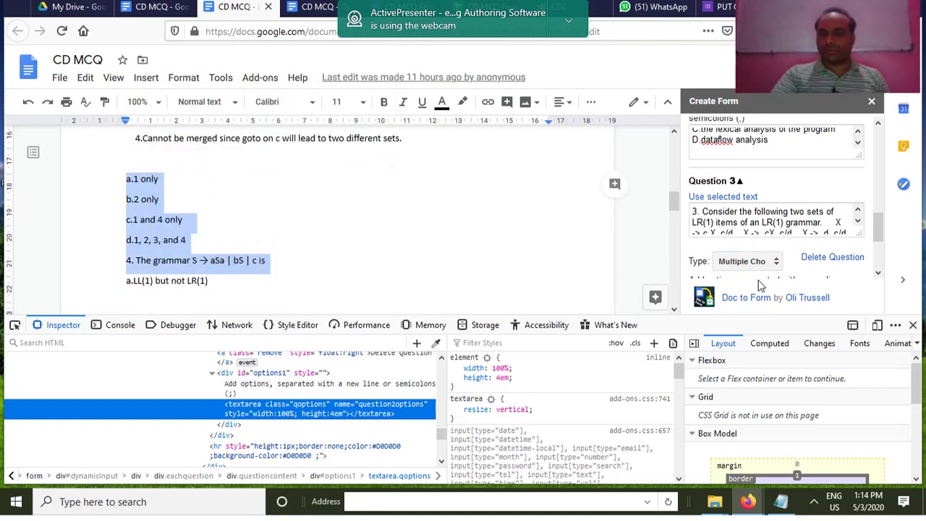
scroll(875, 233, down, 2)
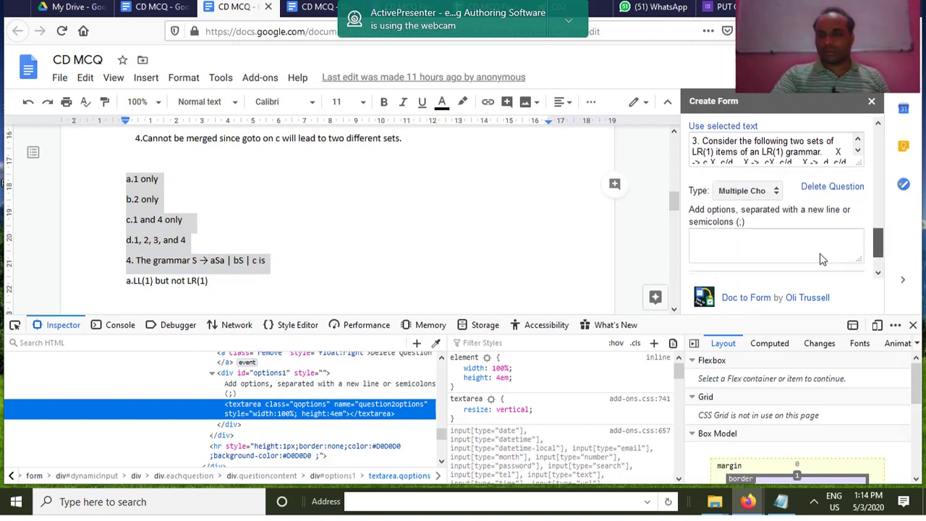
click(796, 250)
key(ctrl+v)
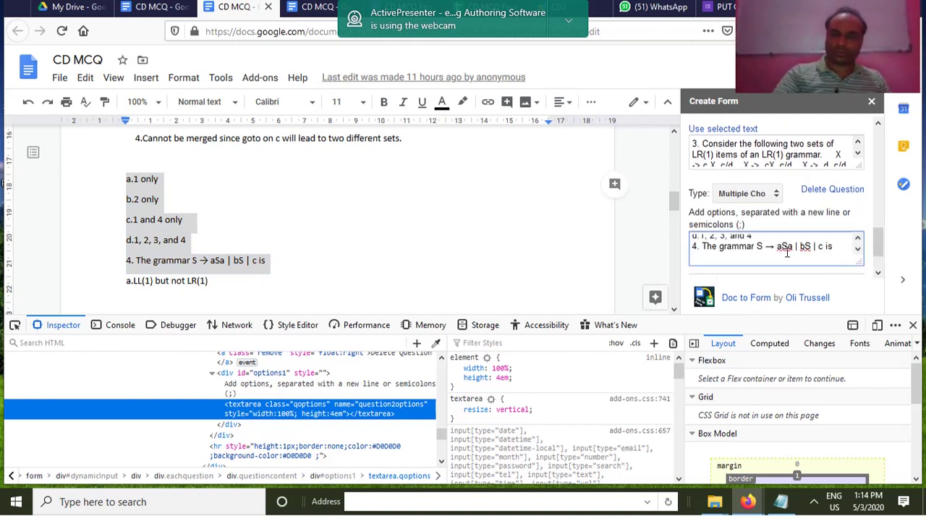
Add a blank fourth question to the form and clear the text selection in the document.
scroll(873, 249, down, 1)
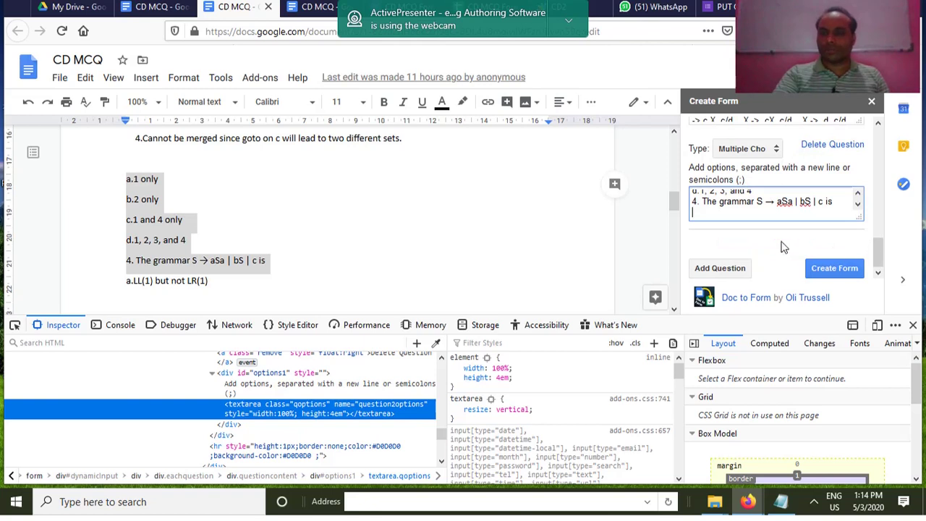
click(725, 271)
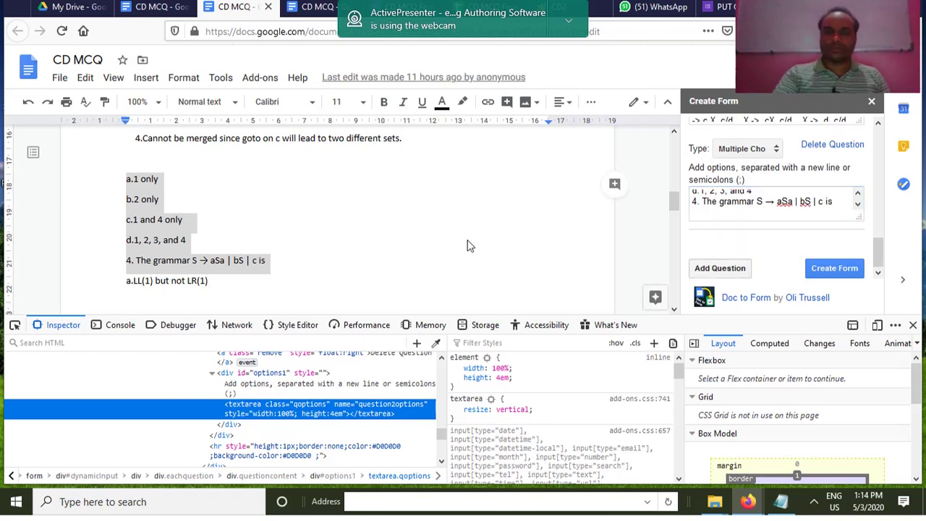
scroll(484, 246, down, 3)
scroll(484, 246, down, 3)
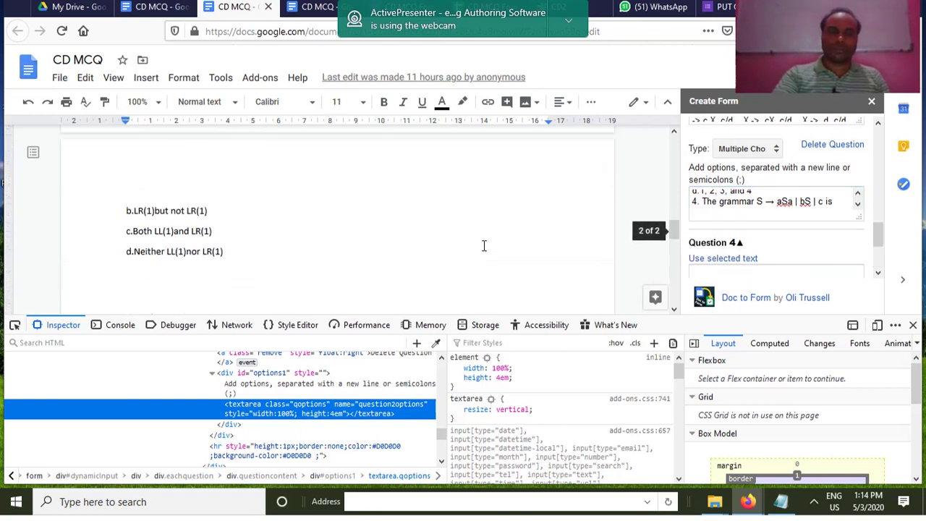
scroll(484, 243, up, 3)
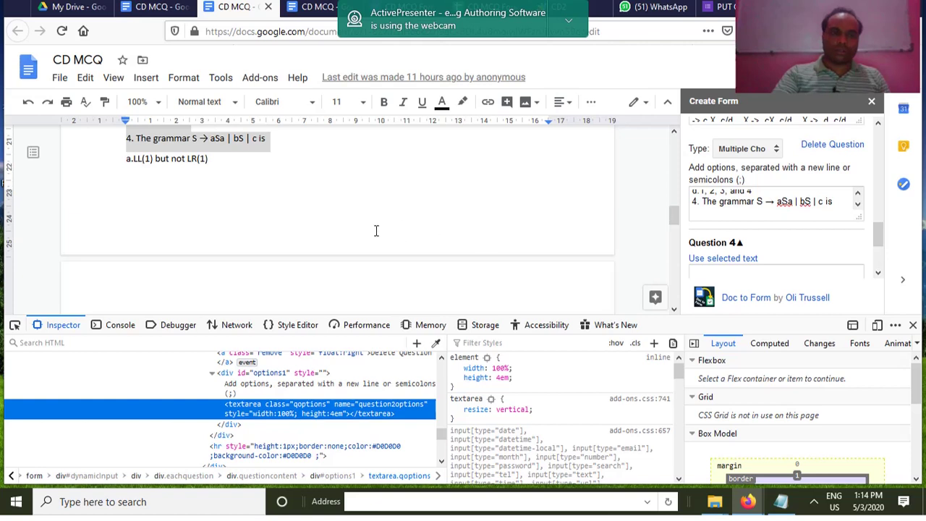
scroll(376, 230, up, 2)
click(344, 240)
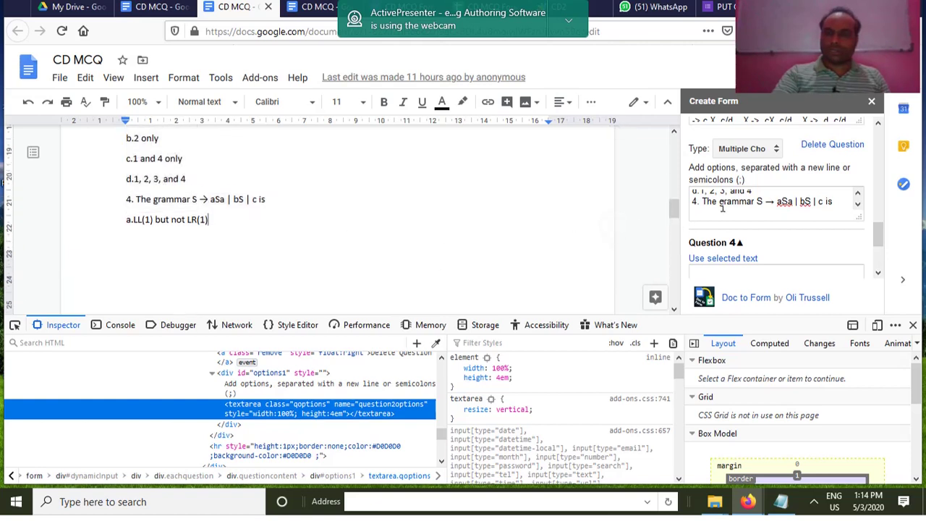
Delete the line "4. The grammar S → aSa | bS | c is" from the options of Question 3.
click(827, 205)
drag(837, 205, 700, 209)
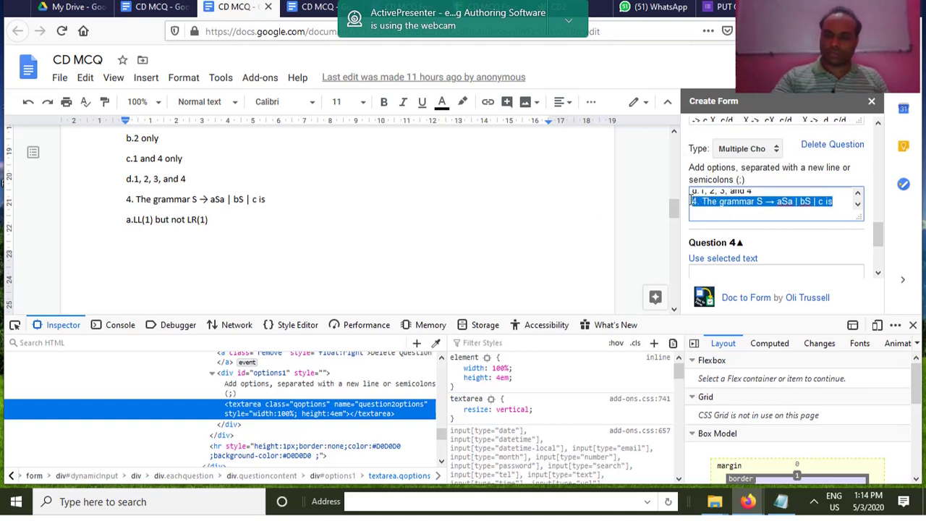
key(BackSpace)
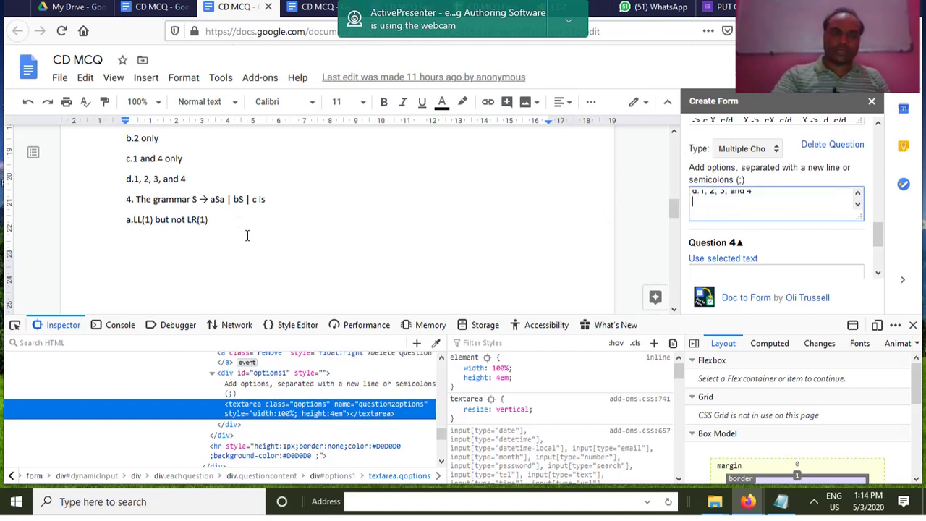
Fill Question 4 with the document text "4. The grammar S → aSa | bS | c is" and set its type to Multiple Choice.
drag(126, 200, 281, 202)
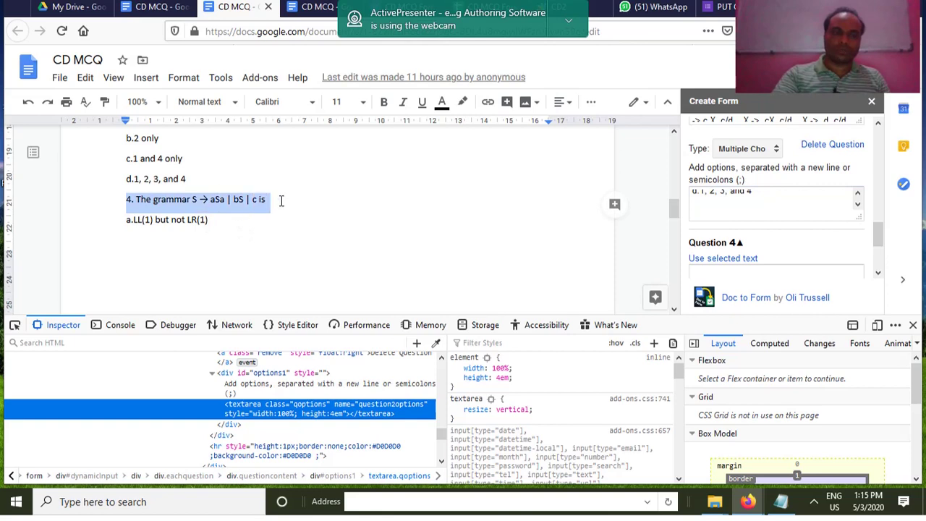
right_click(247, 198)
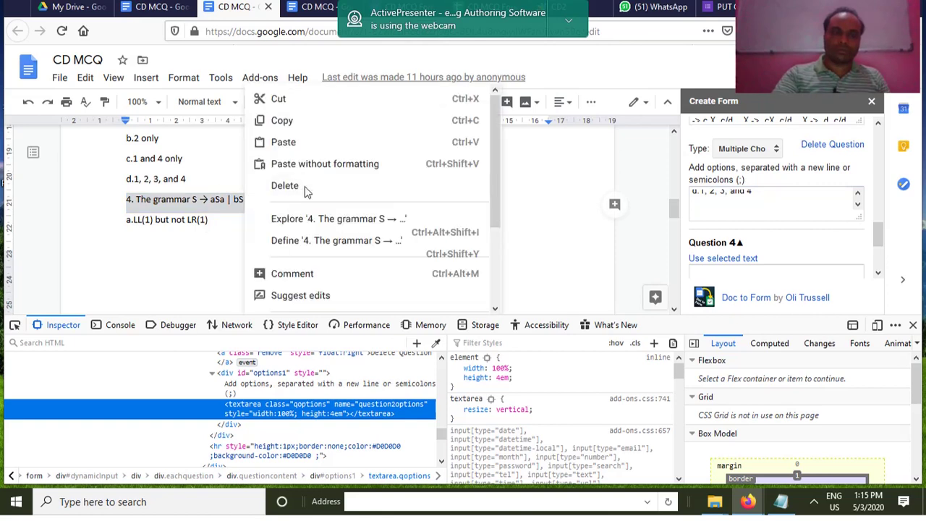
click(302, 126)
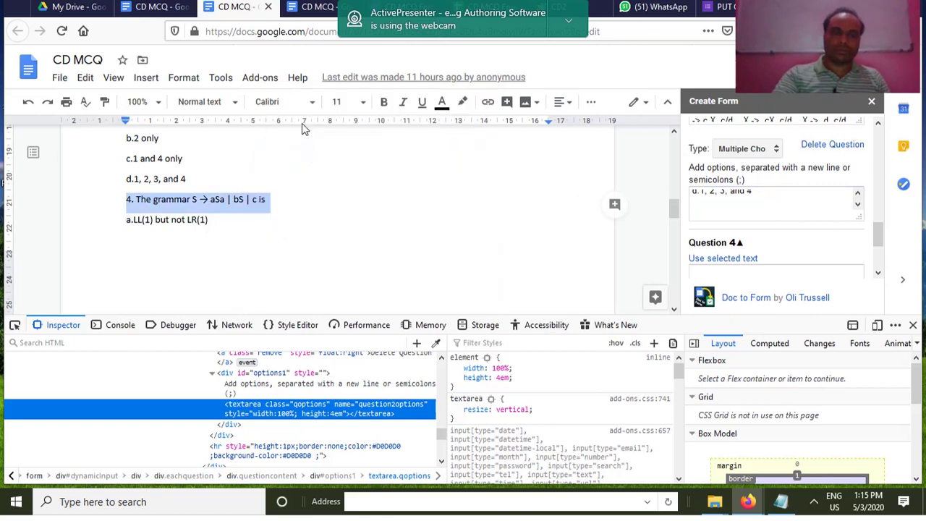
click(727, 259)
scroll(825, 267, down, 3)
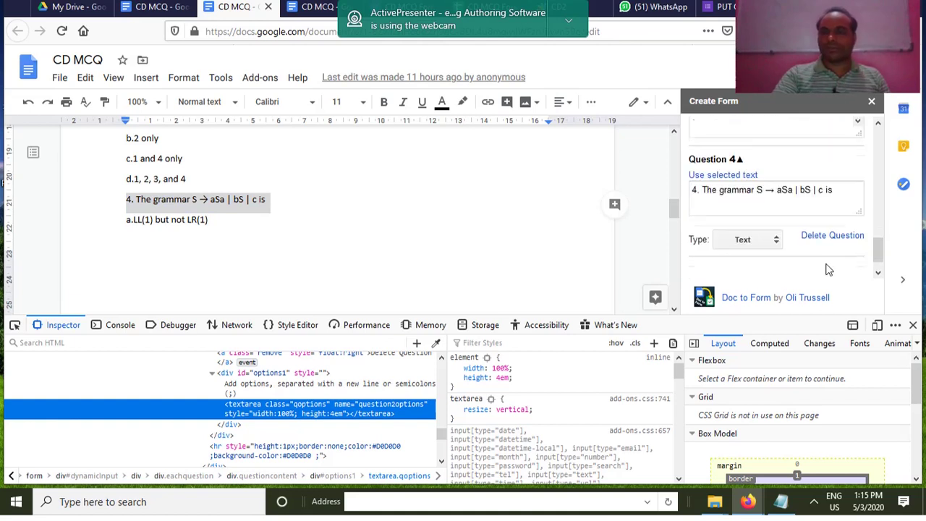
click(751, 215)
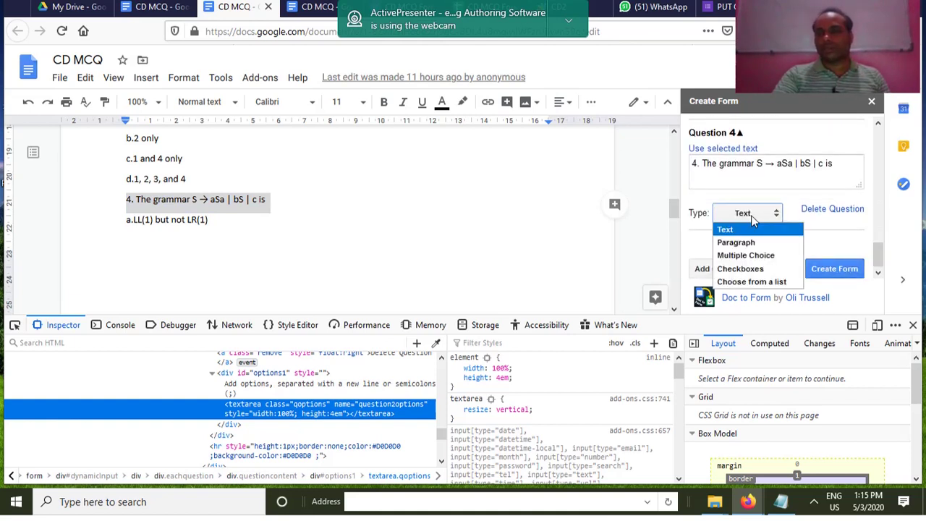
click(755, 256)
Copy the four answers of question 4, from "a.LL(1) but not LR(1)" to "d.Neither LL(1)nor LR(1)", into the options of Question 4.
click(118, 236)
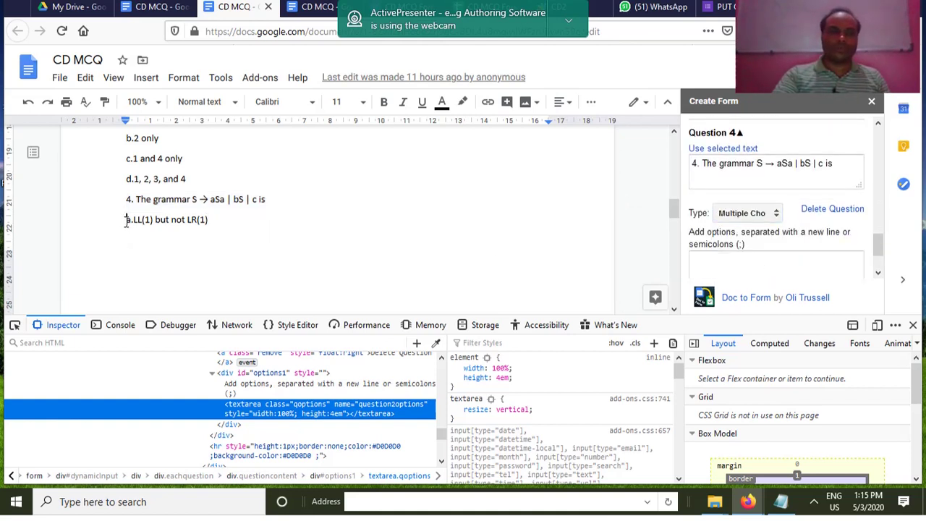
drag(125, 221, 236, 288)
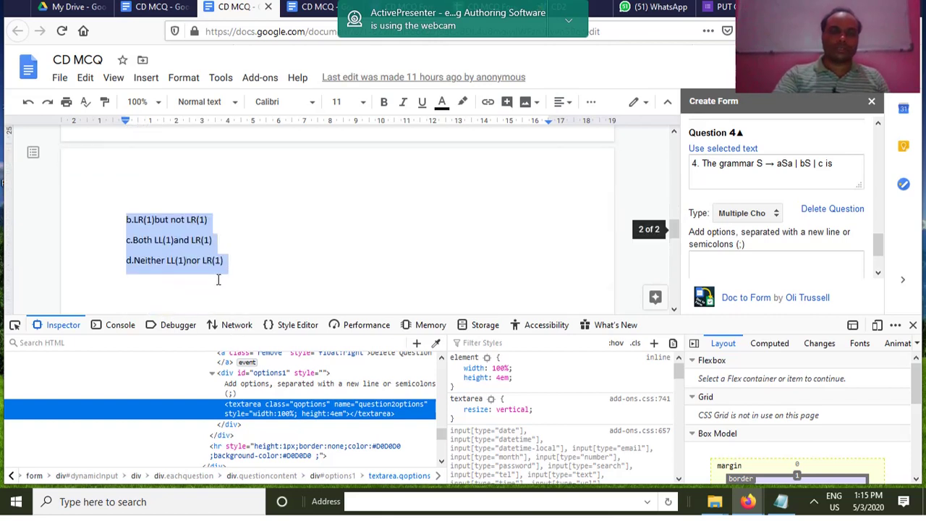
right_click(180, 262)
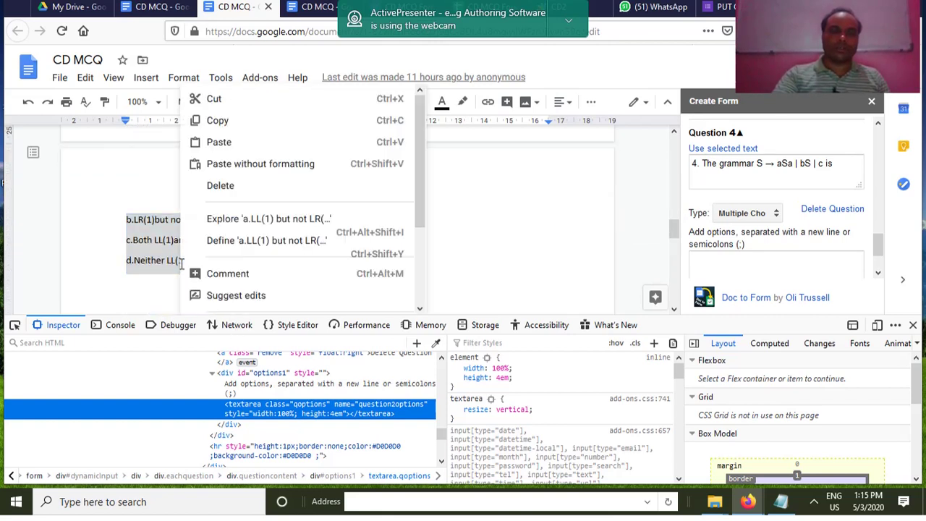
click(218, 120)
click(709, 262)
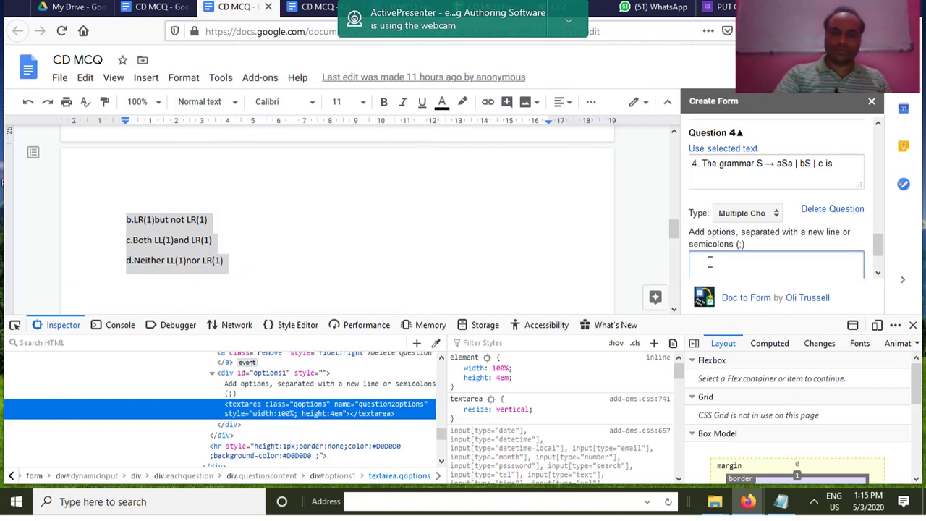
key(ctrl+v)
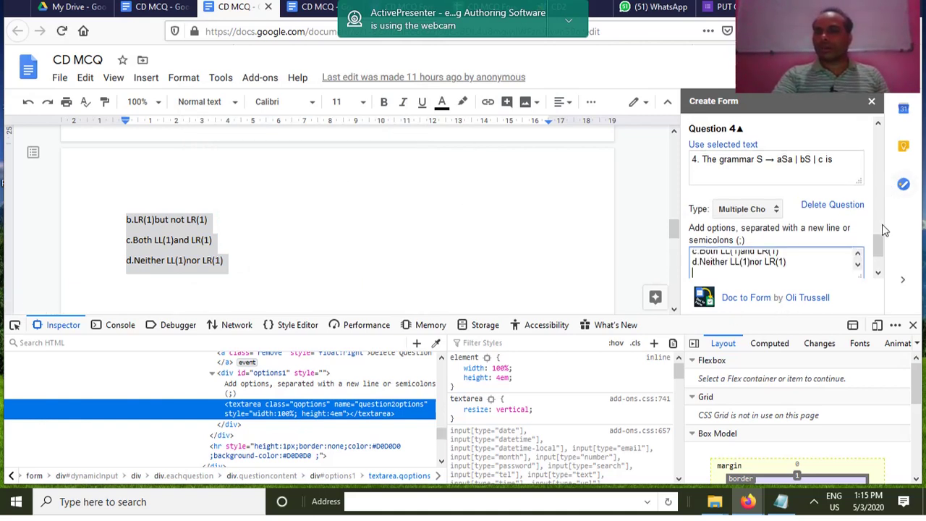
Create the form from the four questions and open the resulting Google Form for editing.
drag(878, 249, 878, 266)
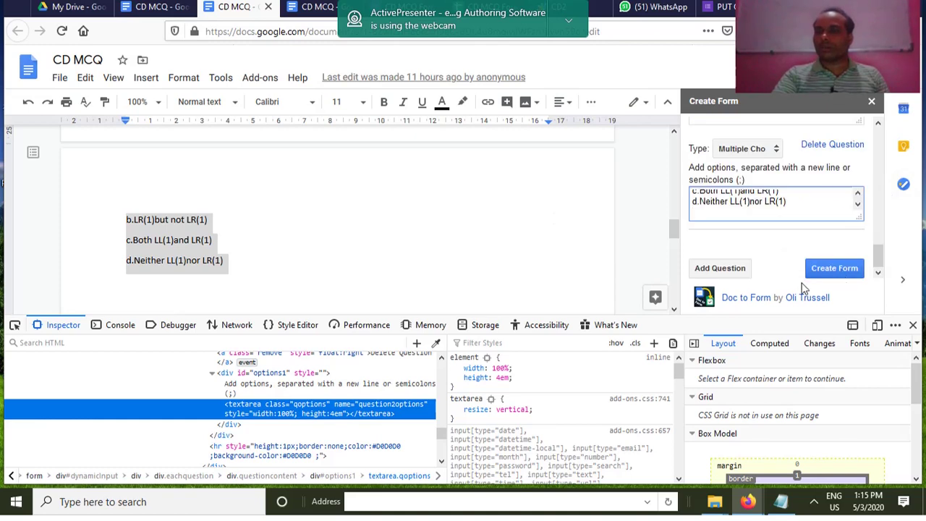
click(833, 270)
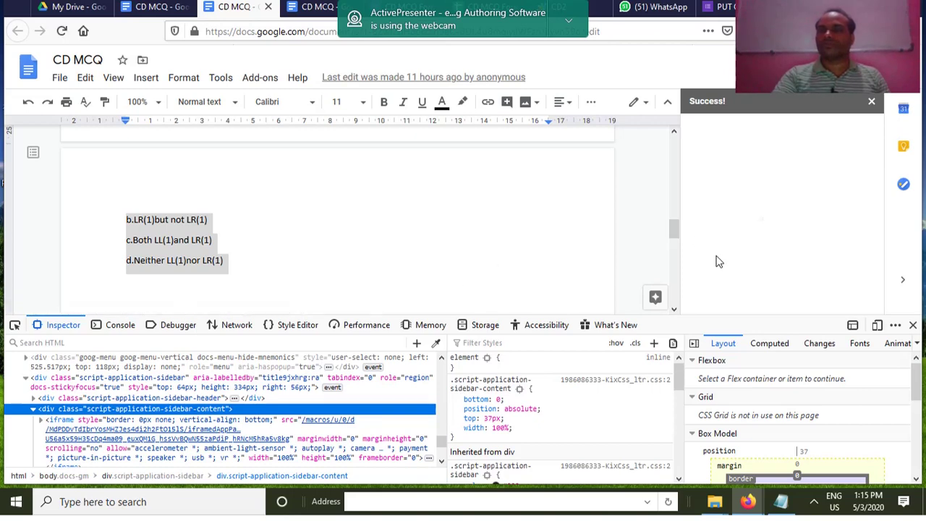
click(720, 186)
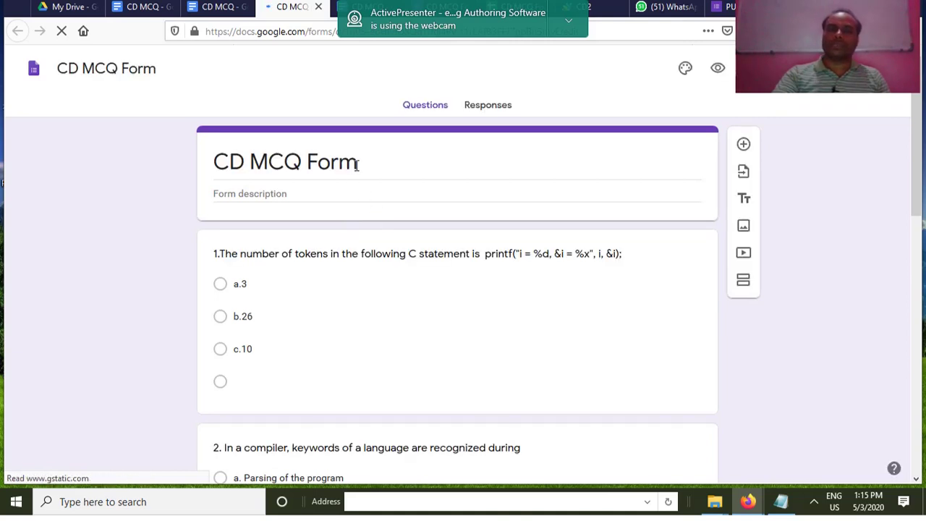
Replace the form's title with "PUT ONLINE EXAM".
scroll(348, 167, down, 2)
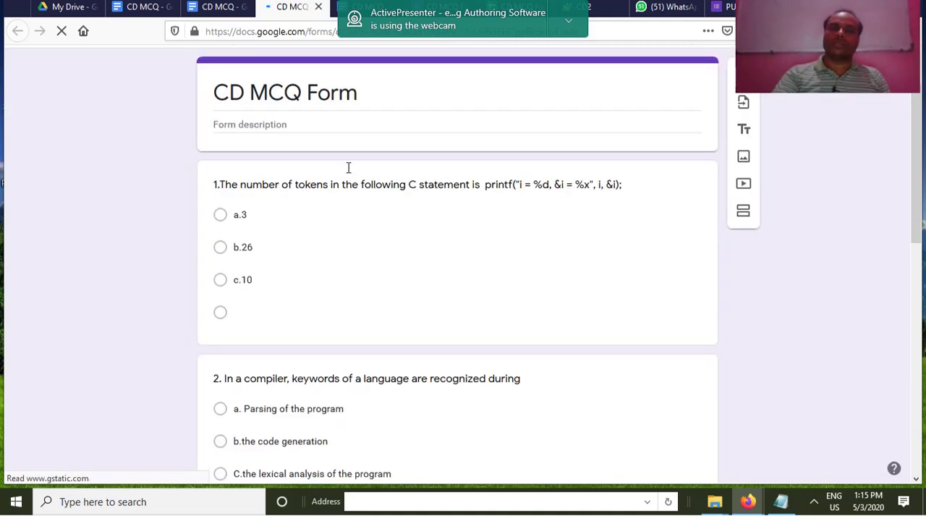
scroll(303, 118, up, 2)
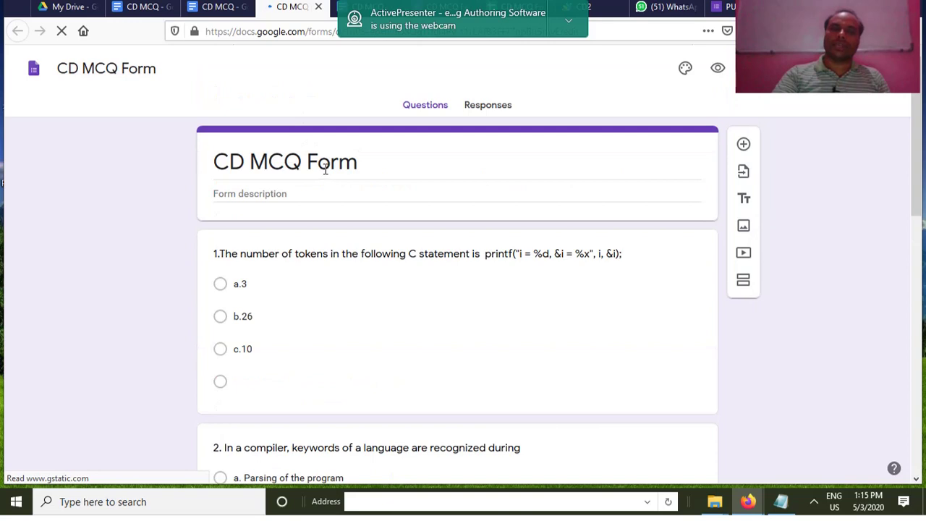
click(358, 167)
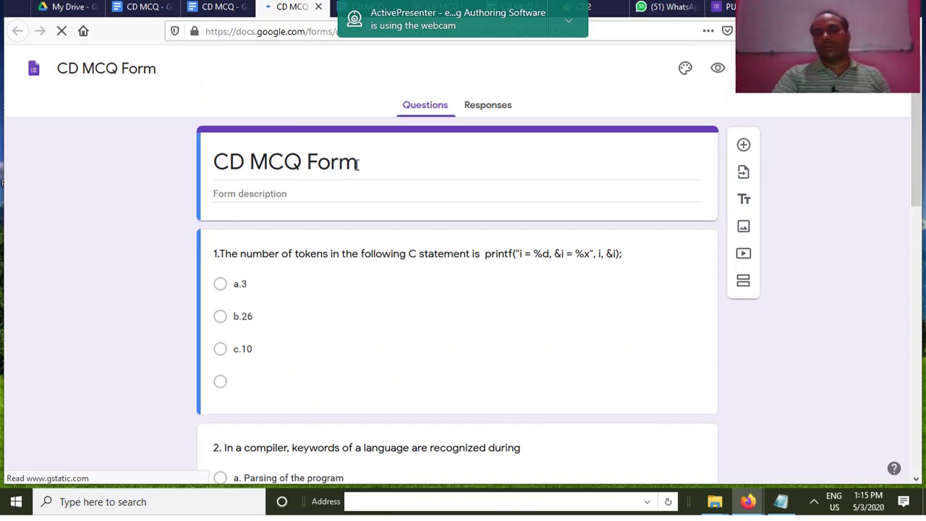
triple_click(292, 161)
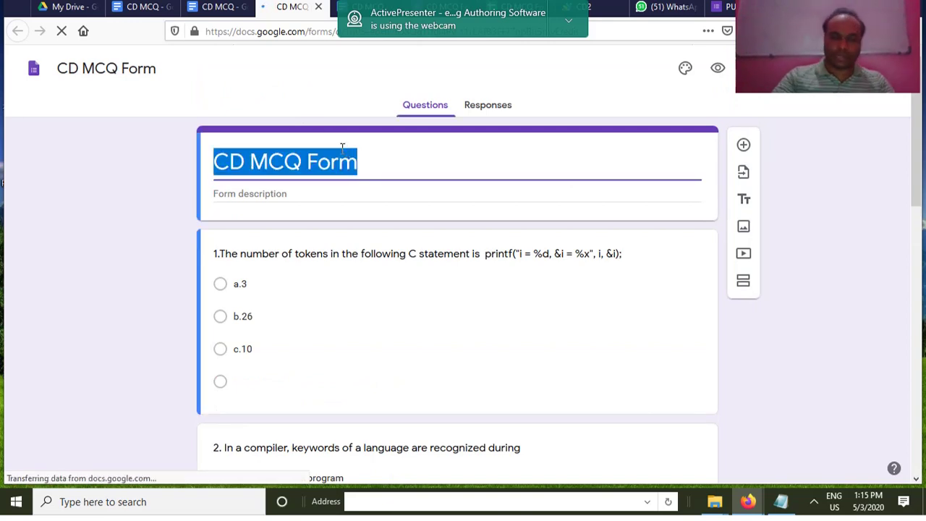
text(put)
key(BackSpace)
key(BackSpace)
key(BackSpace)
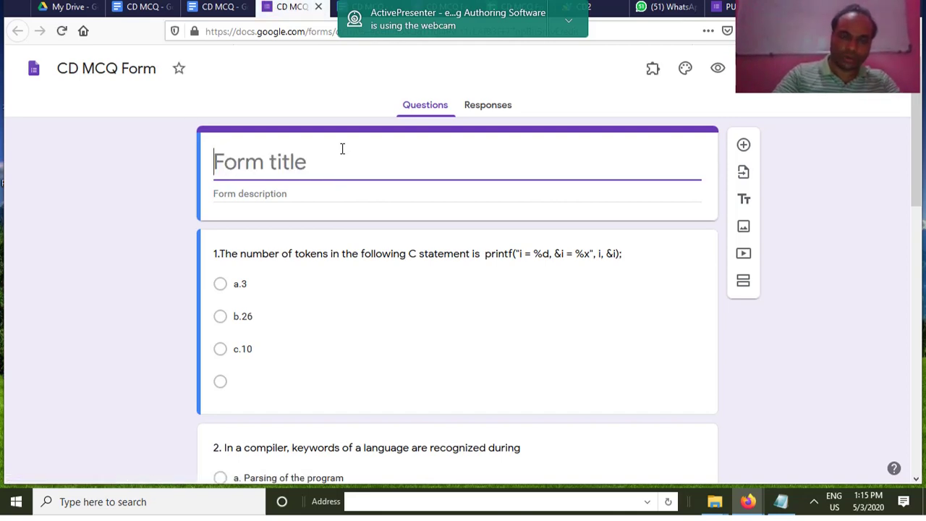
text(PUT )
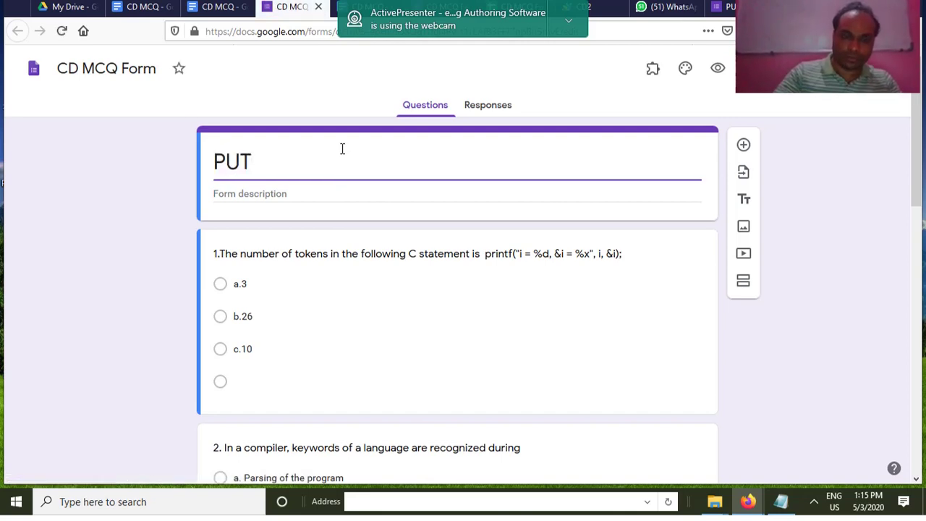
text(ONLINE )
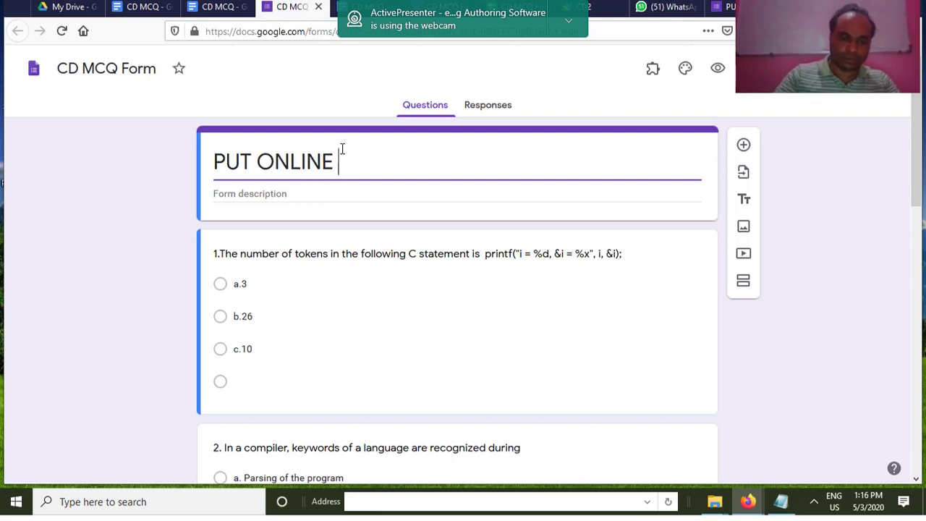
text(EXAM)
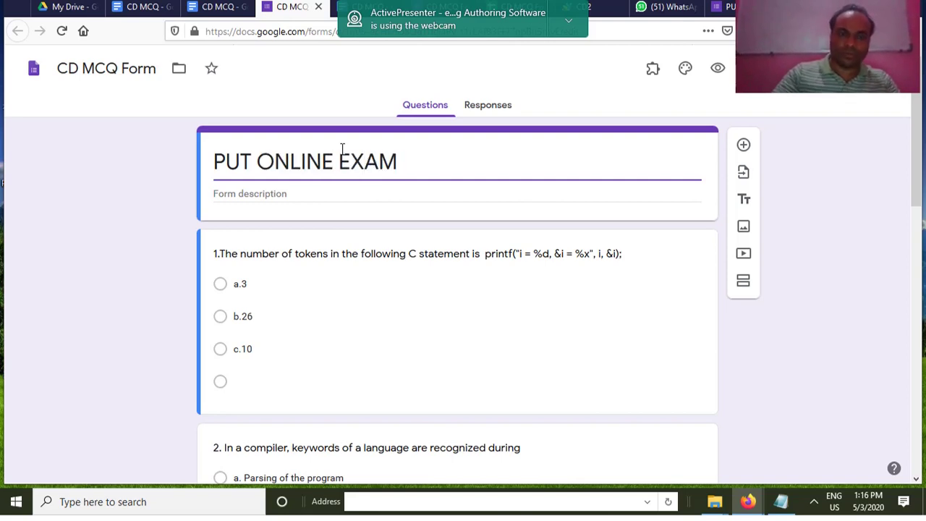
click(301, 206)
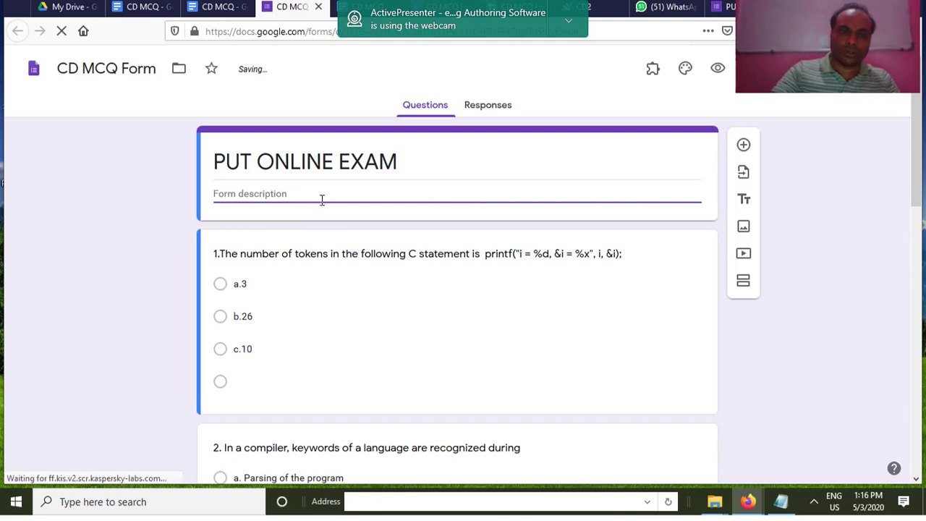
Extend the form title with "_19_20_6S_CSE_RCS602" after "PUT ONLINE EXAM".
triple_click(413, 164)
click(413, 165)
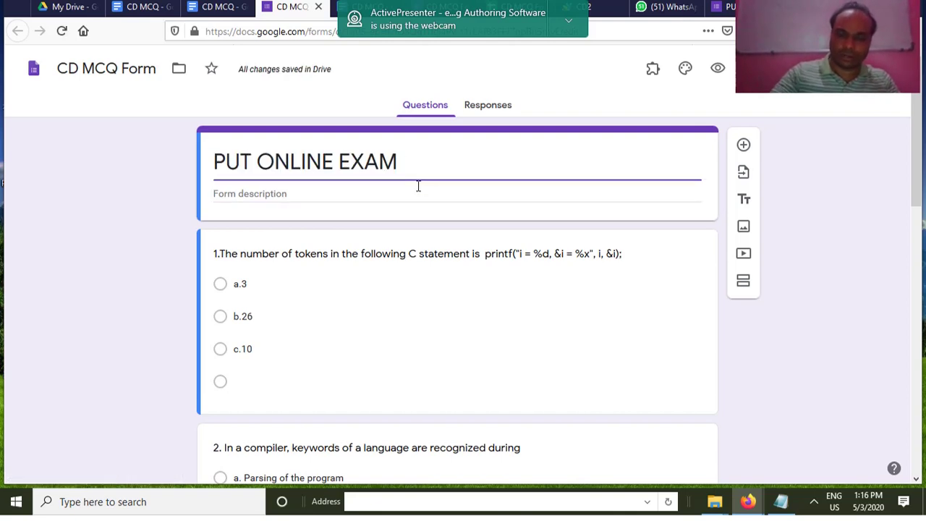
text(_19)
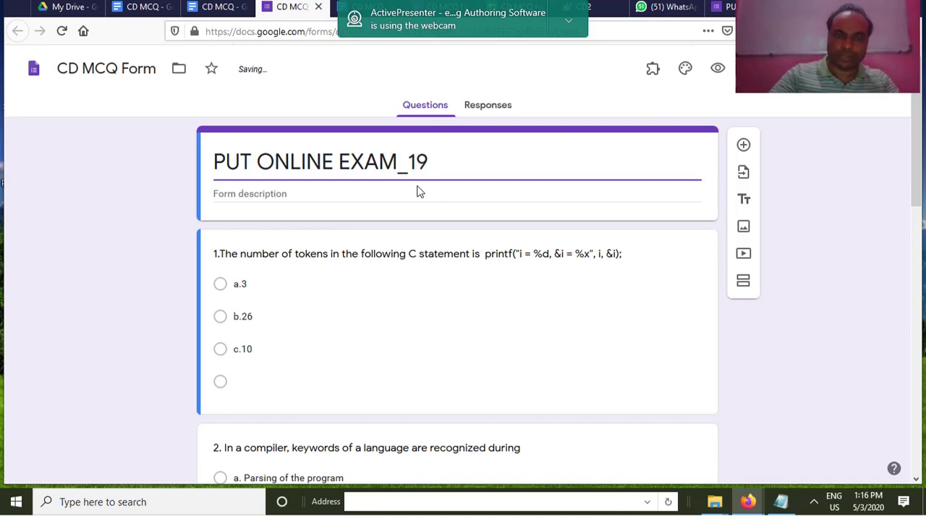
text(_20)
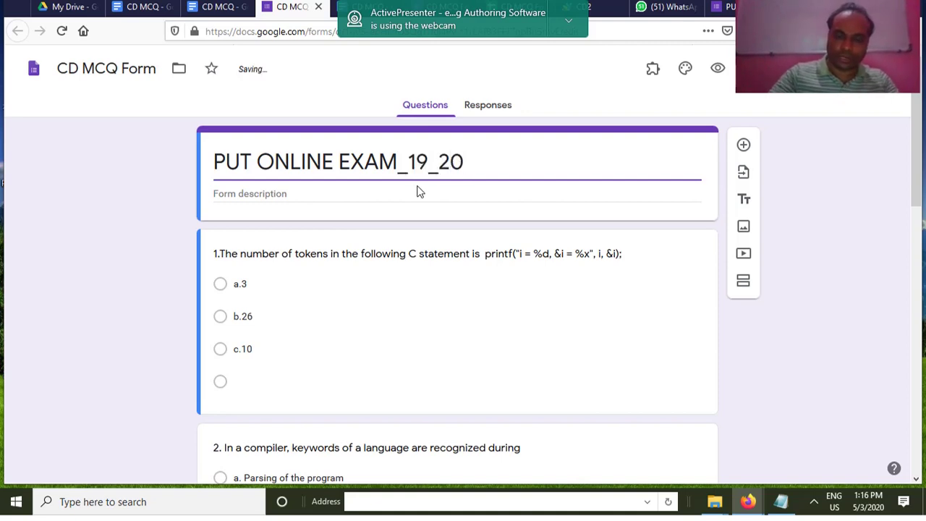
text(_6S)
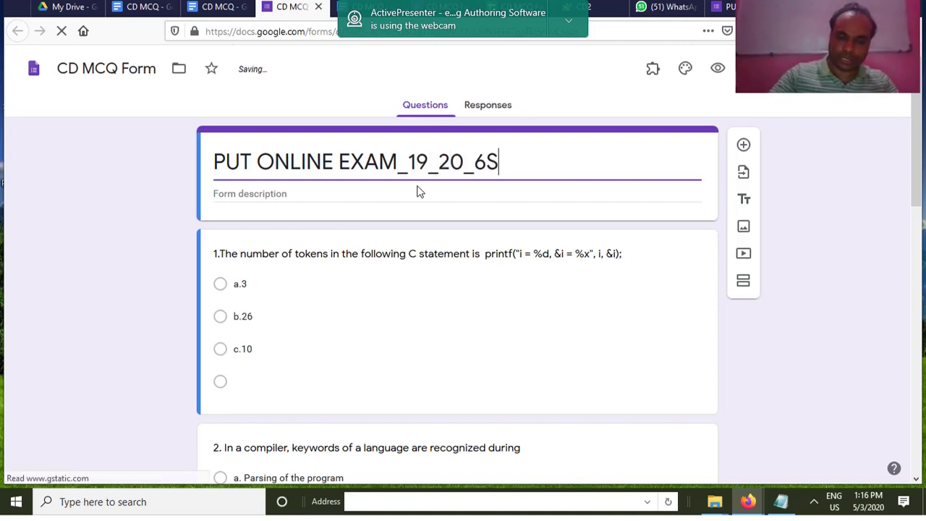
text(_)
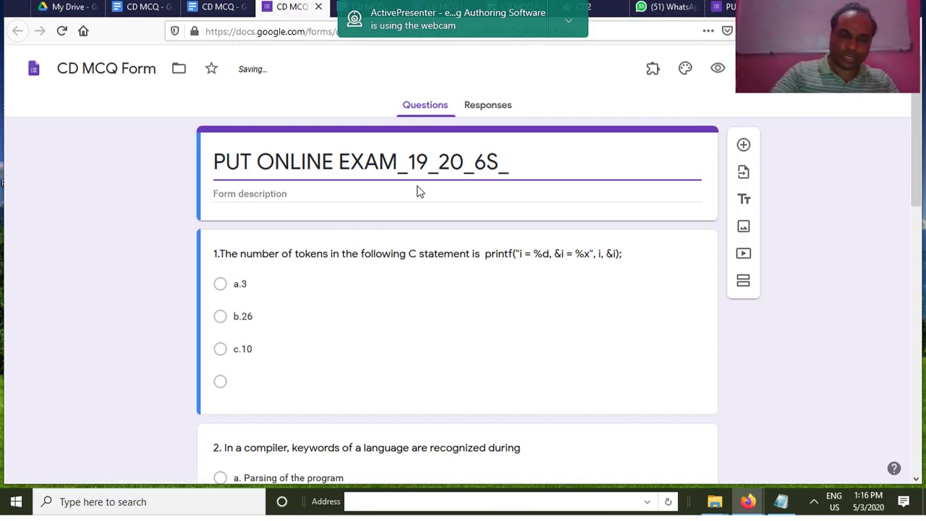
text(CSE)
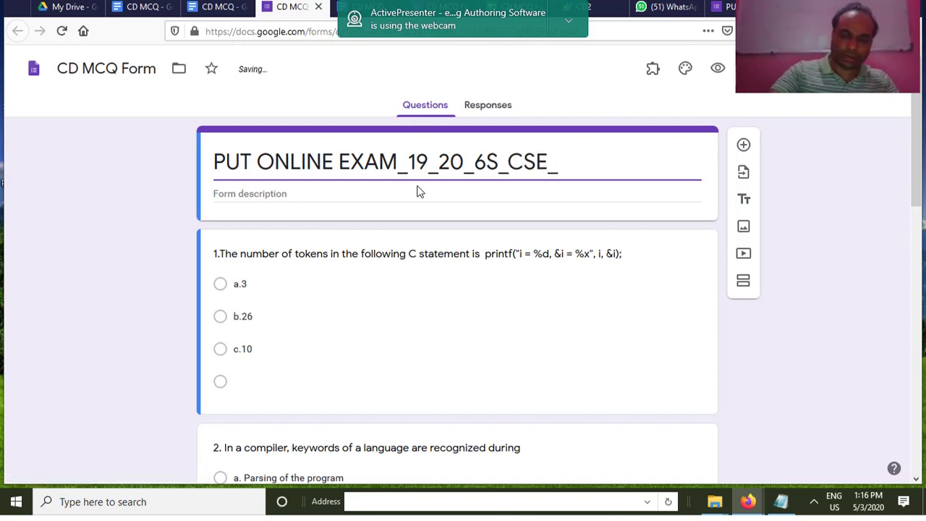
text(_RCS)
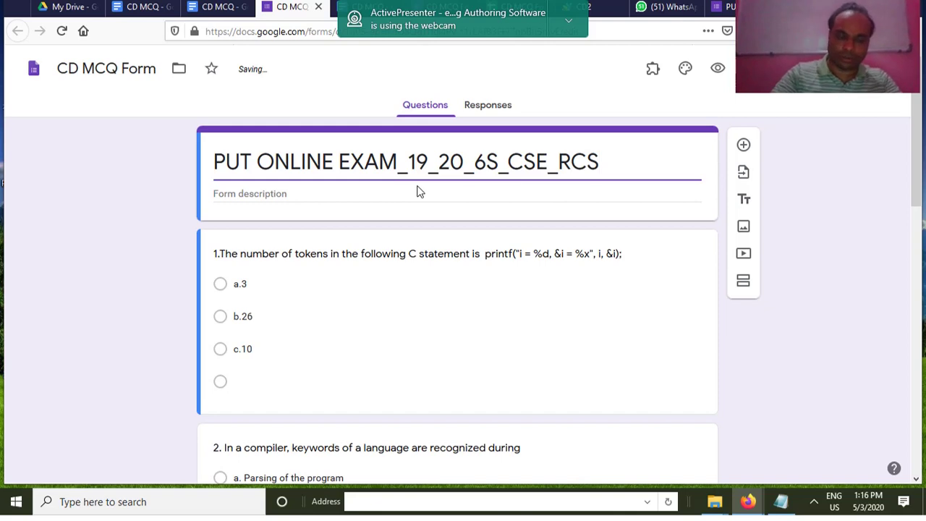
text(602)
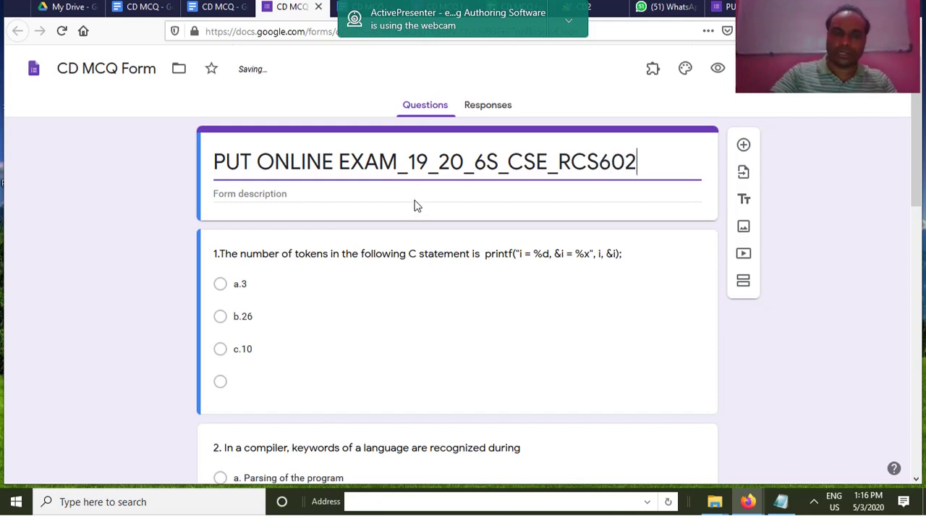
Enter "Compiler design MAX marks 60 time 90 min" as the form description.
click(412, 205)
text(C)
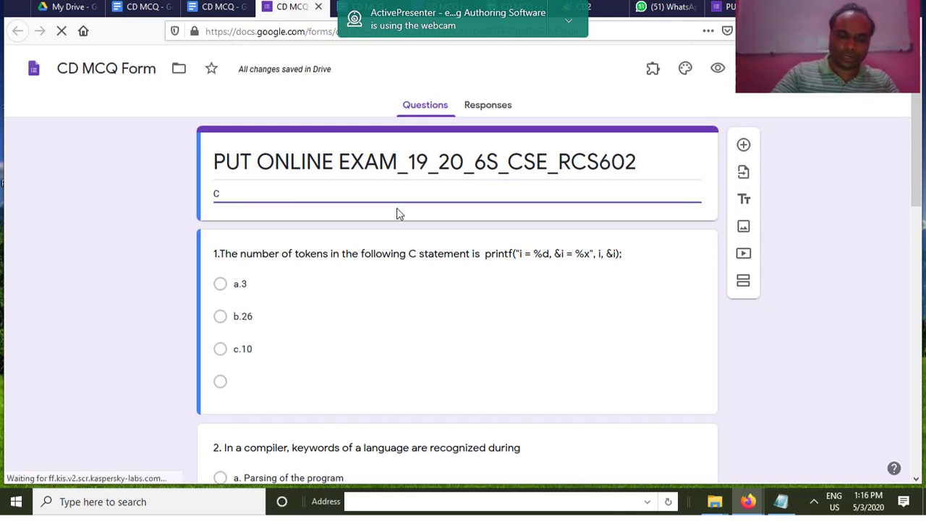
text(ompiler )
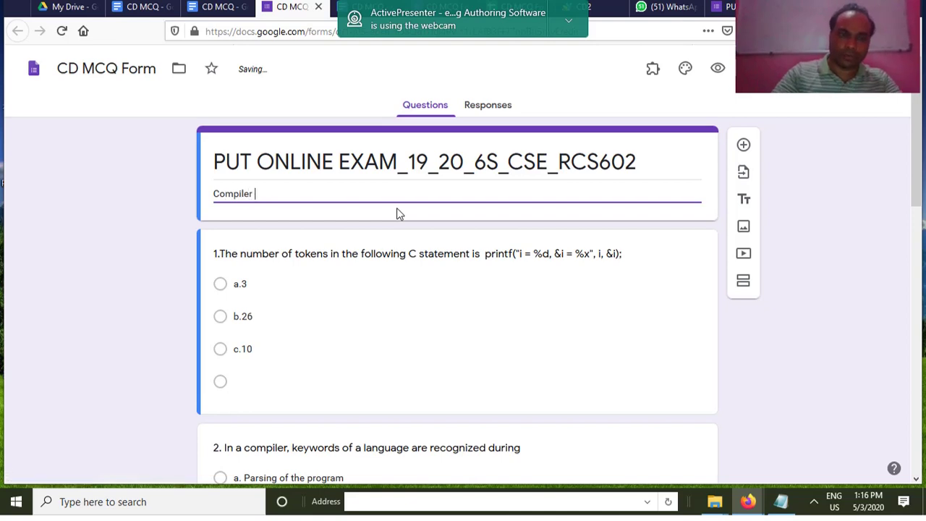
text(design)
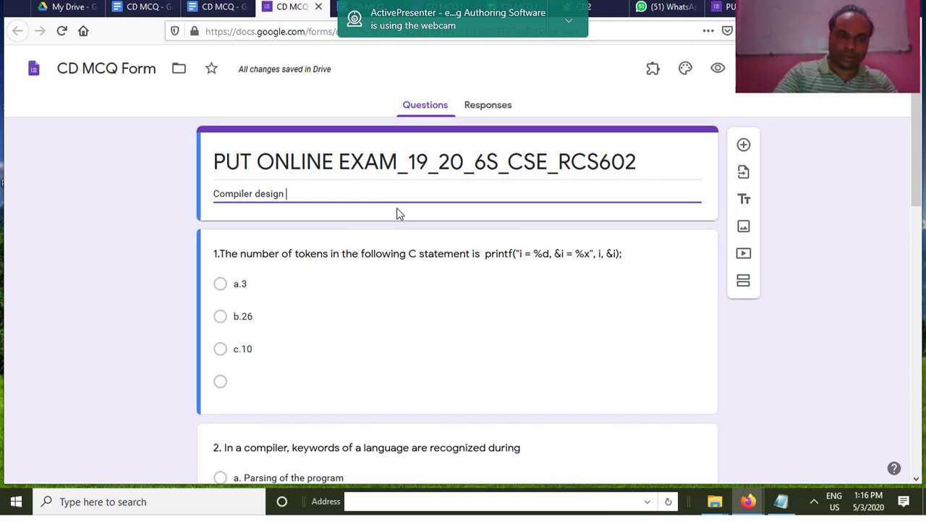
text(M)
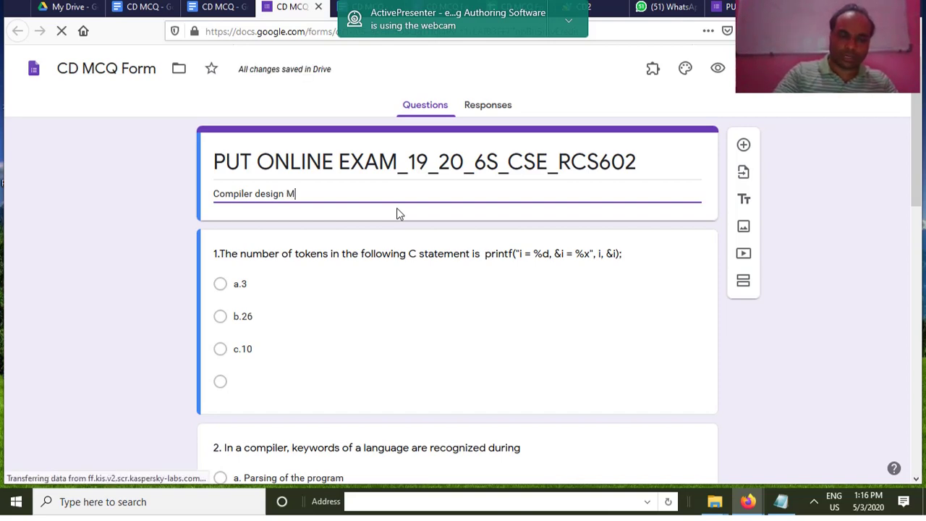
text(AX ma)
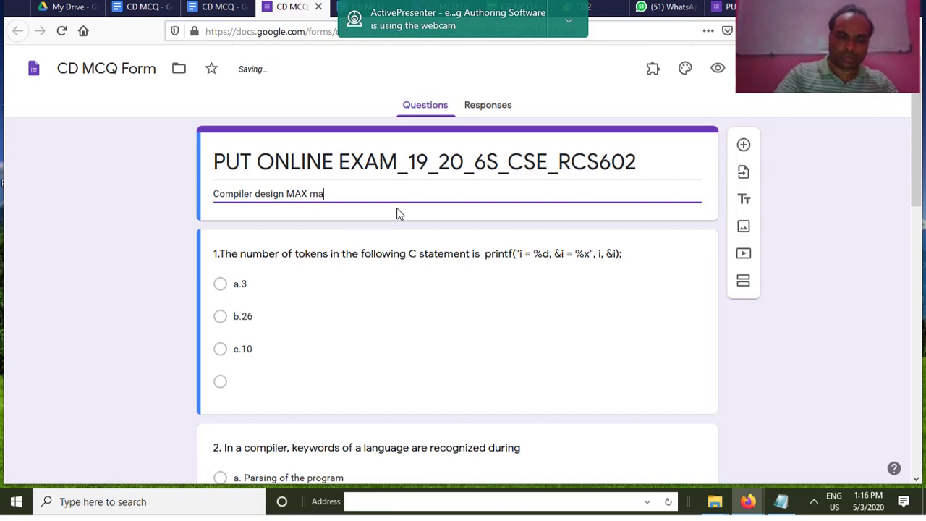
text(rks 6)
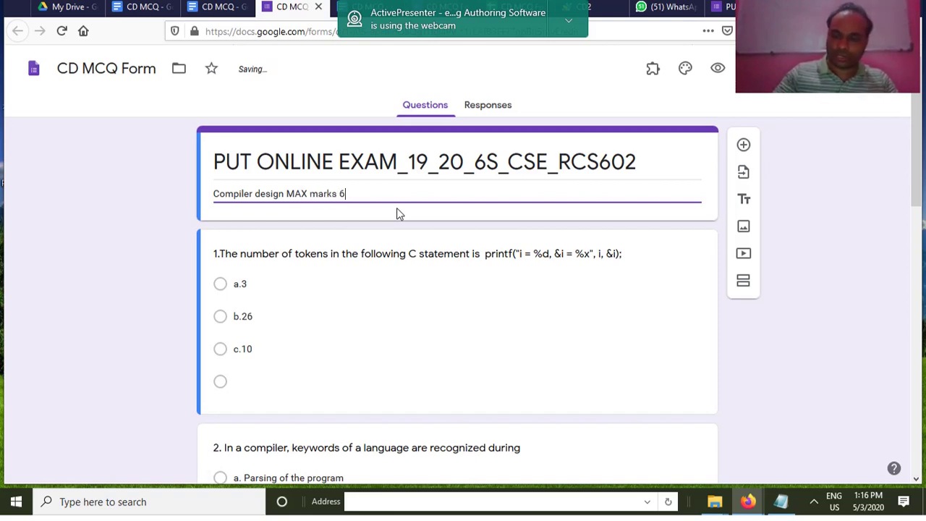
text(0 time 90 min)
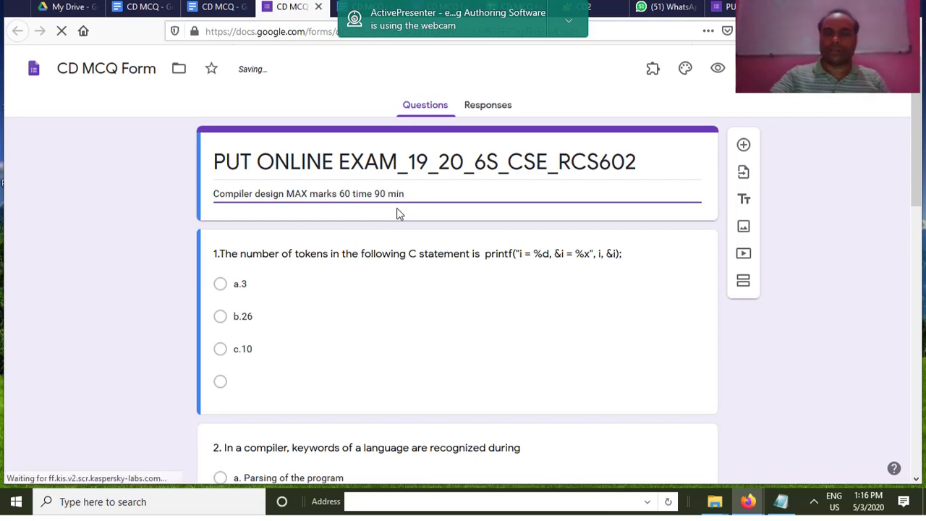
scroll(552, 297, down, 2)
scroll(552, 297, up, 2)
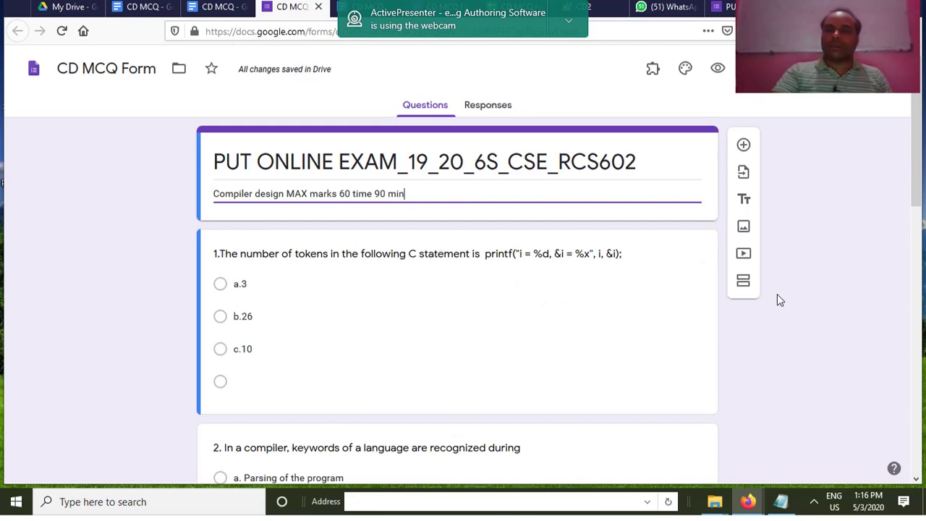
click(640, 314)
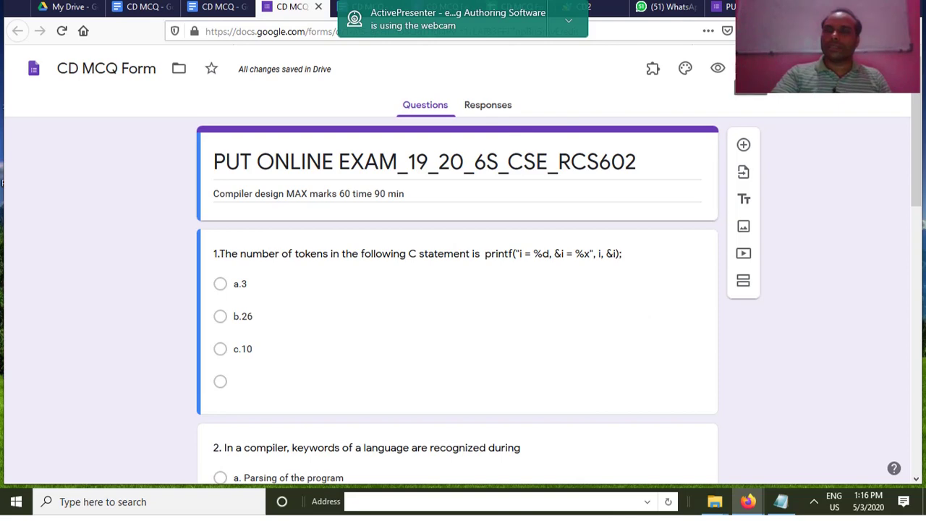
Turn on "Make this a quiz" in the form's quiz settings and review the quiz options.
click(750, 68)
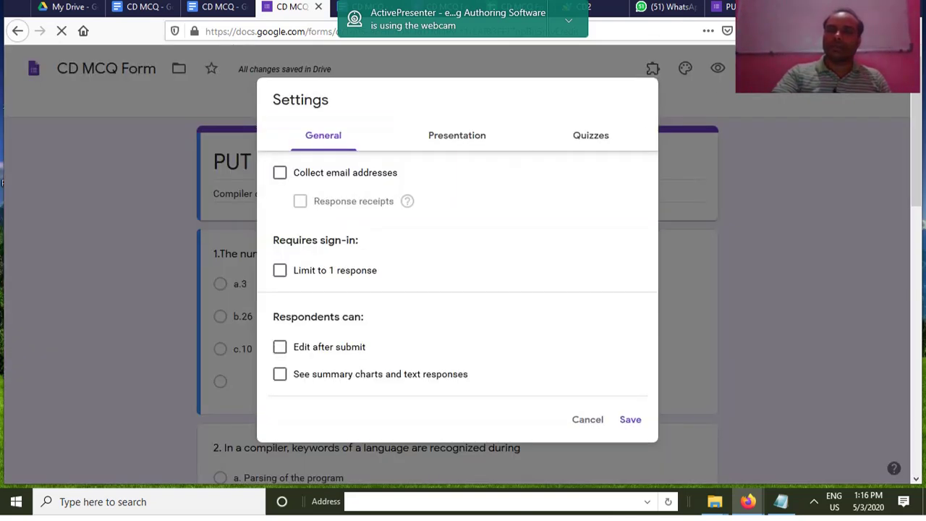
click(610, 137)
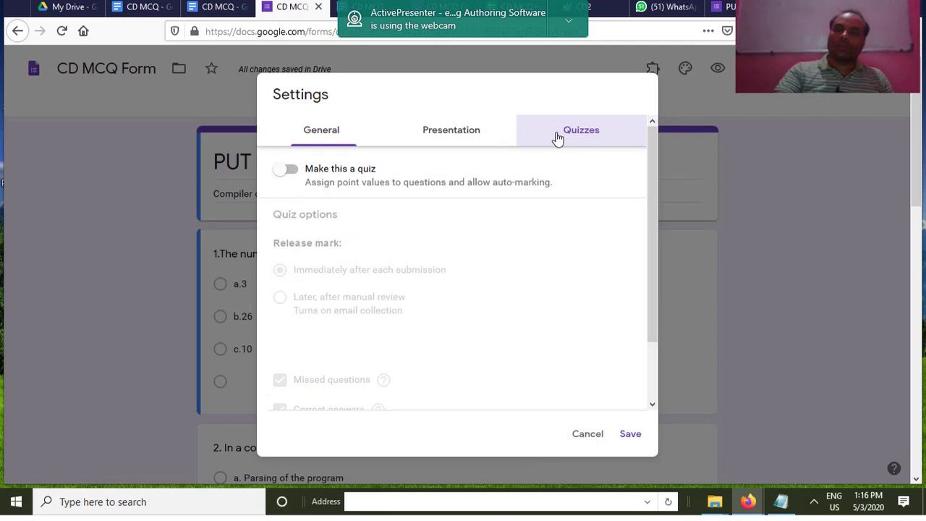
click(293, 172)
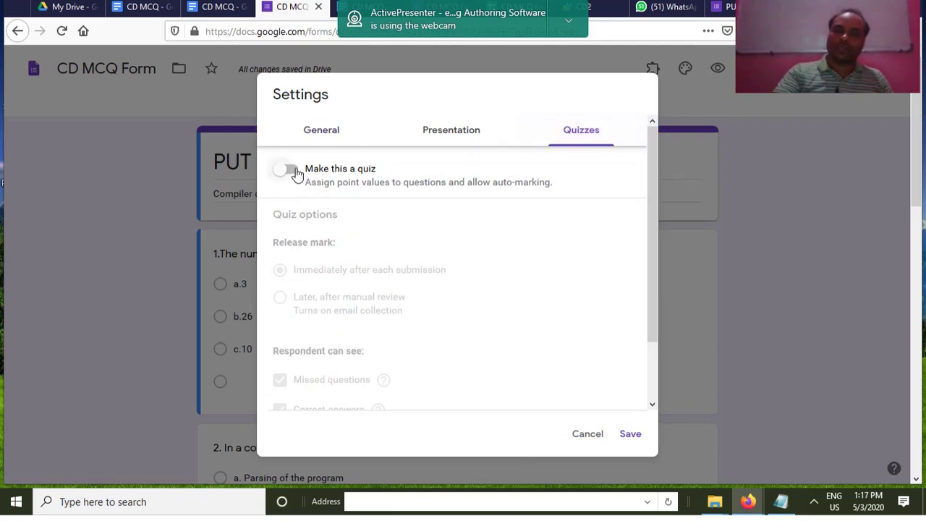
scroll(439, 244, down, 2)
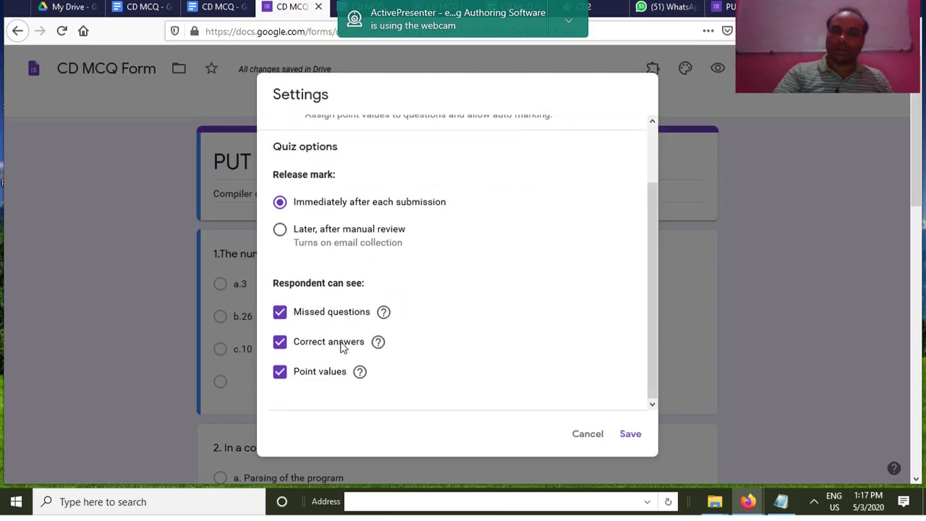
scroll(341, 345, up, 2)
scroll(337, 318, down, 2)
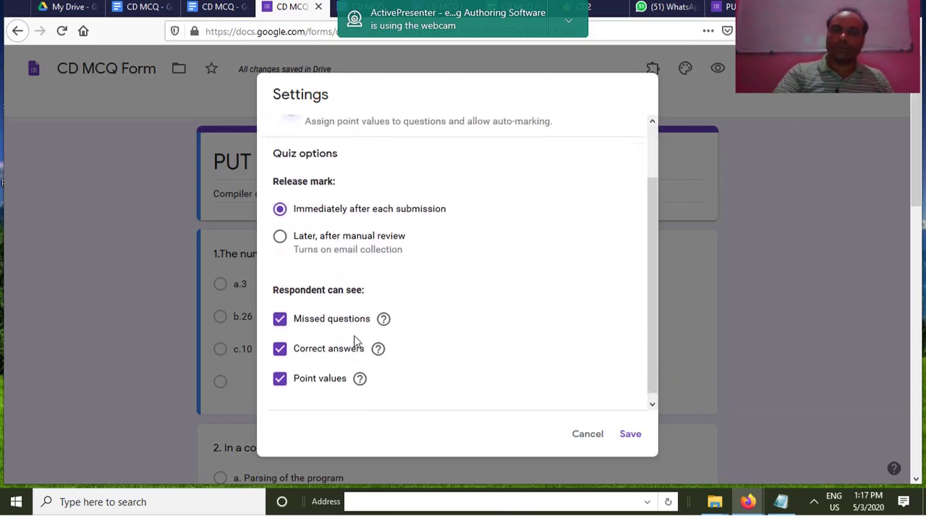
scroll(354, 340, up, 2)
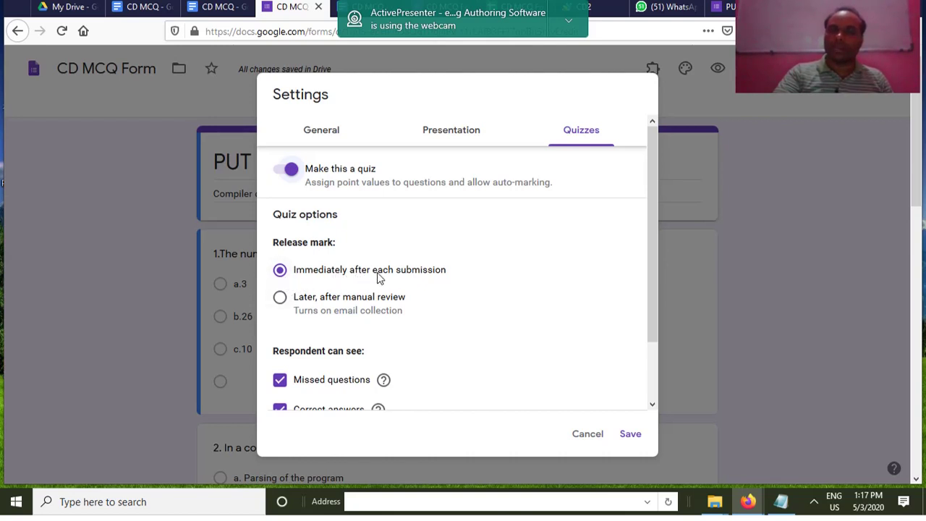
Set the quiz marks to be released "Later, after manual review" and save the settings.
click(281, 298)
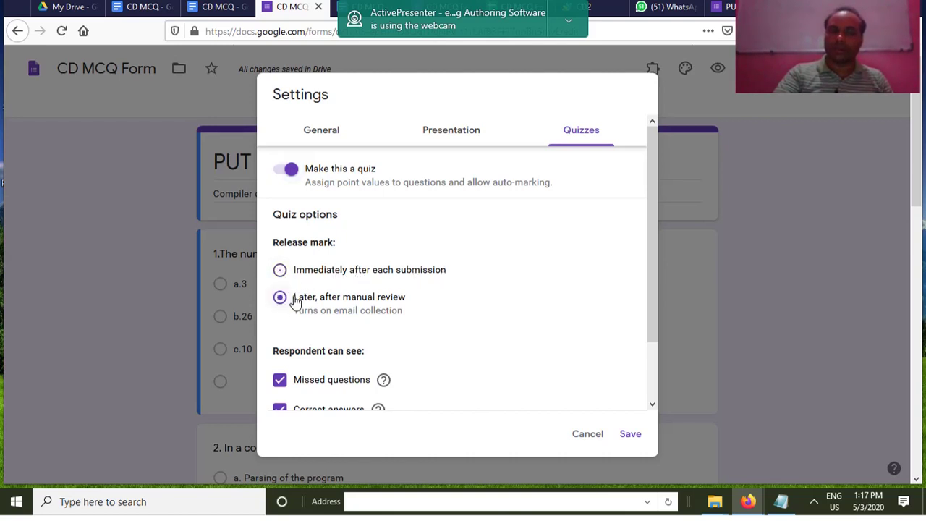
scroll(434, 290, down, 2)
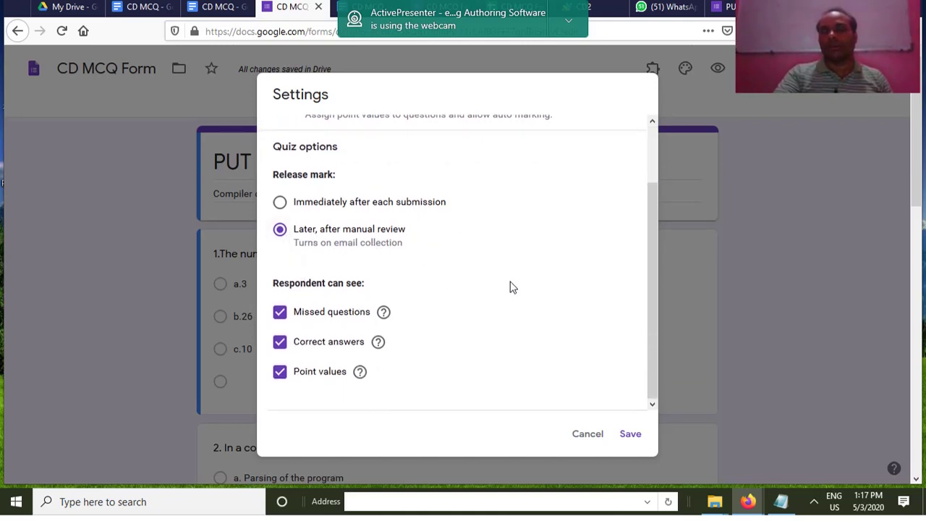
click(636, 435)
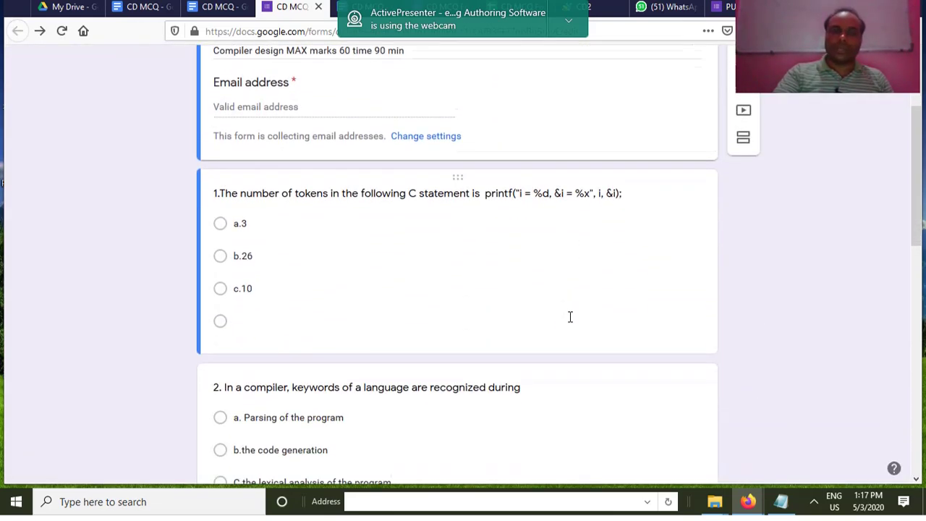
Fill in the blank fourth option of question 1 with "d.25".
click(329, 286)
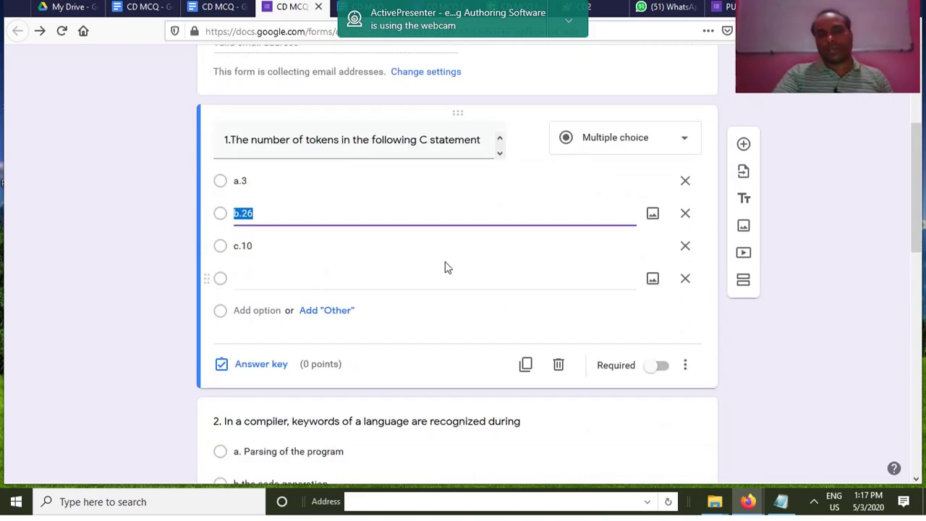
click(421, 274)
click(269, 281)
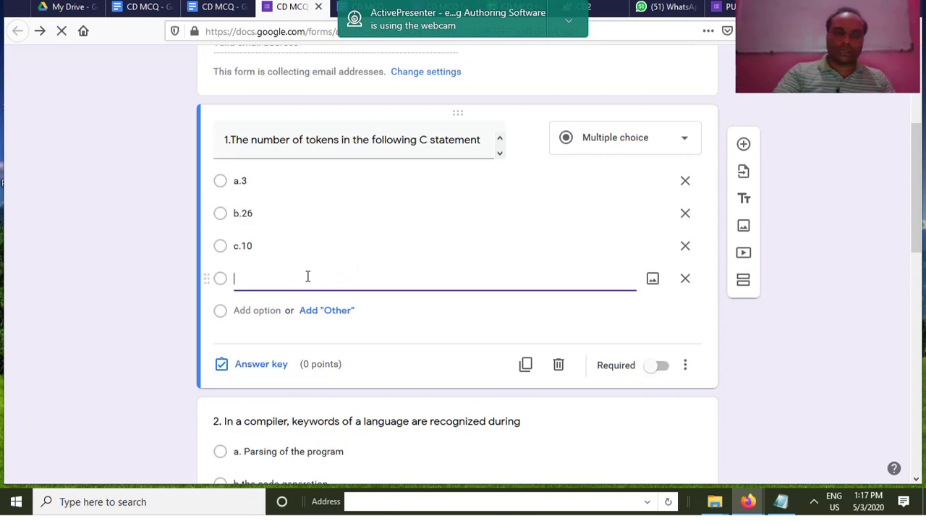
text(d)
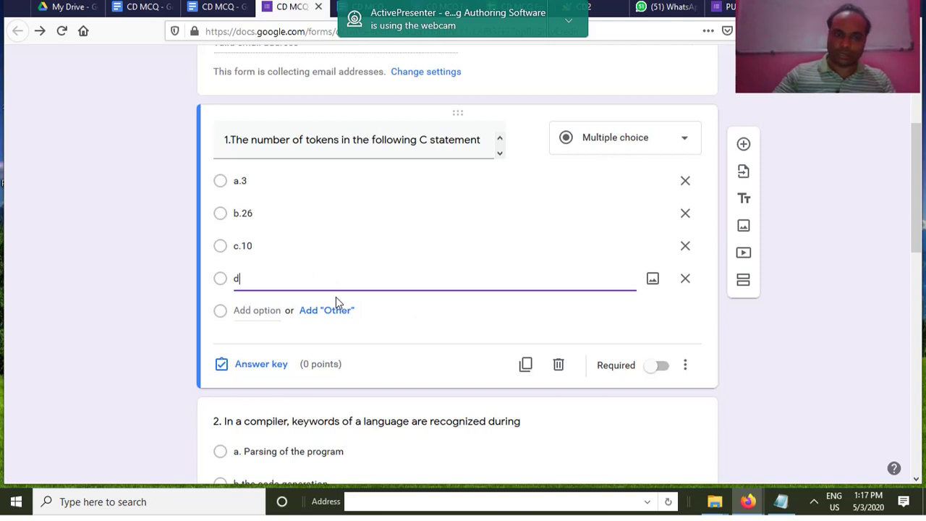
text(.)
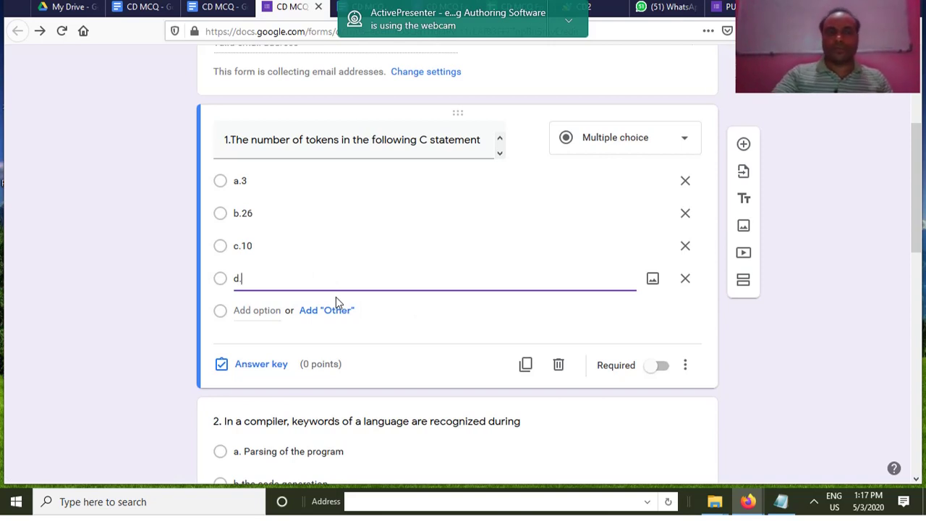
text(25)
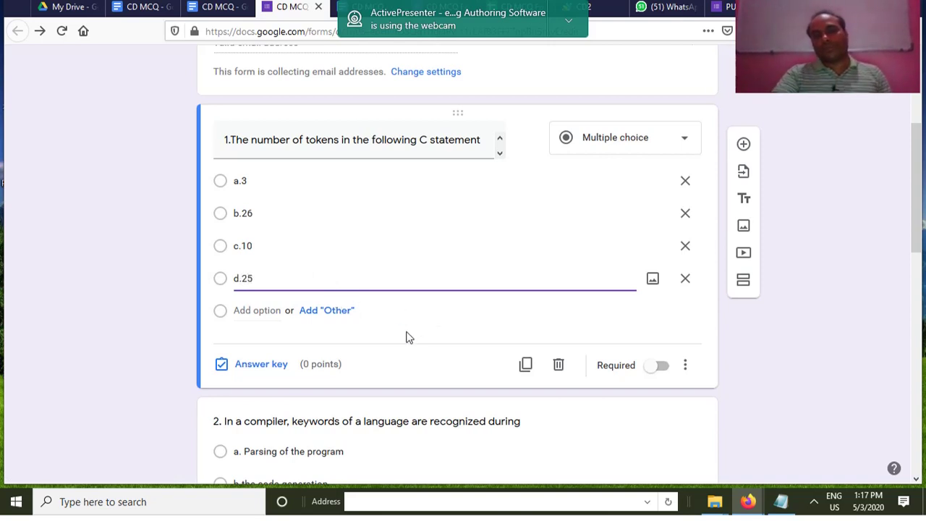
Set question 1's answer key to "c.10" worth 1 point and make the question required.
click(275, 371)
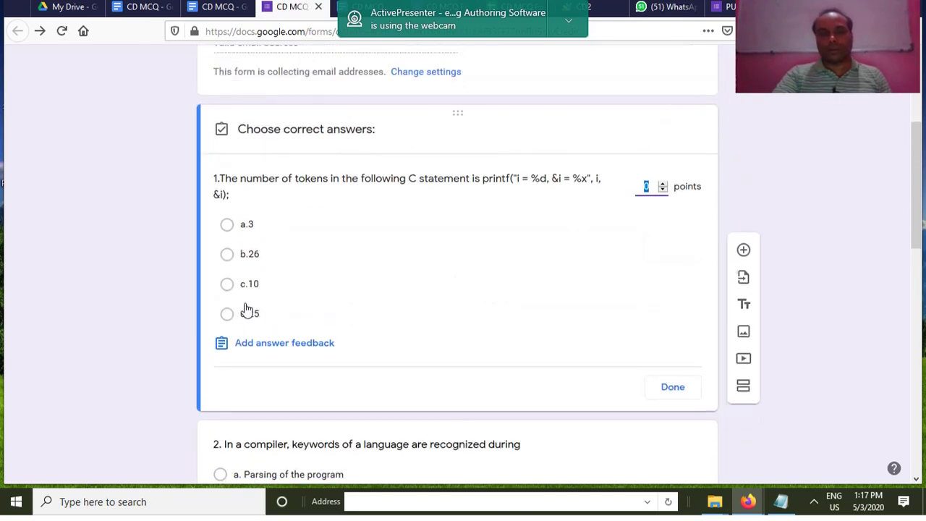
click(227, 287)
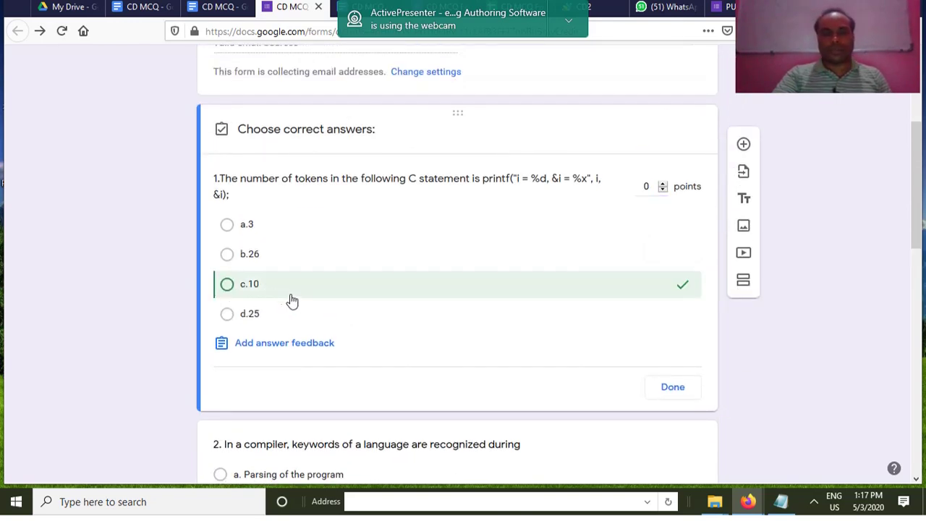
click(651, 185)
text(1)
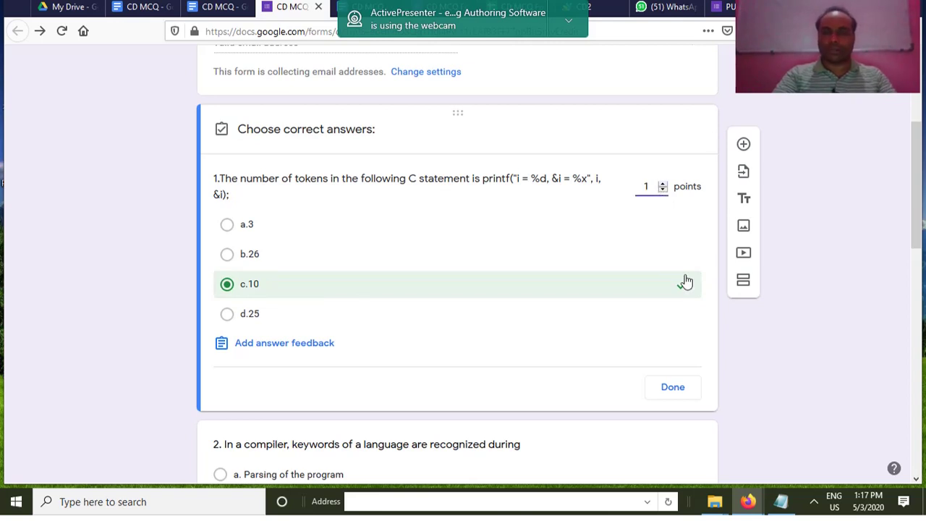
scroll(688, 314, down, 3)
click(673, 254)
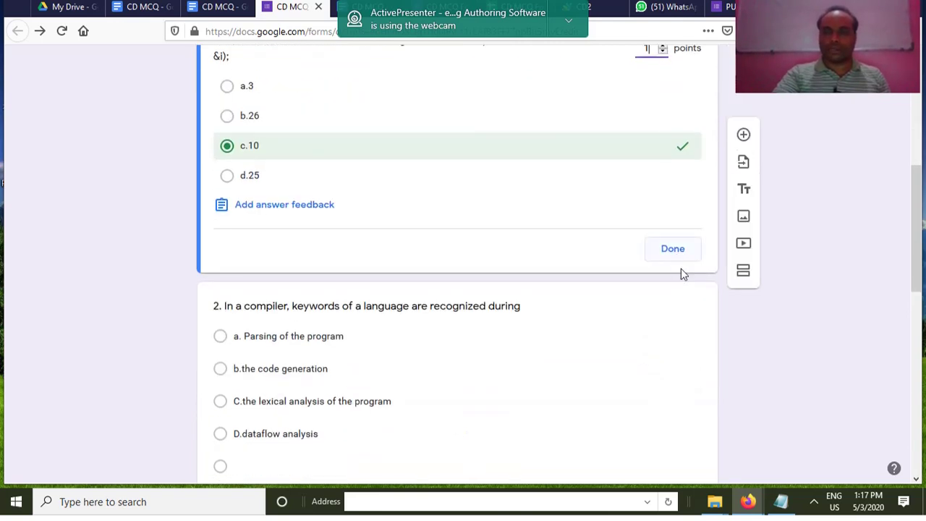
click(660, 295)
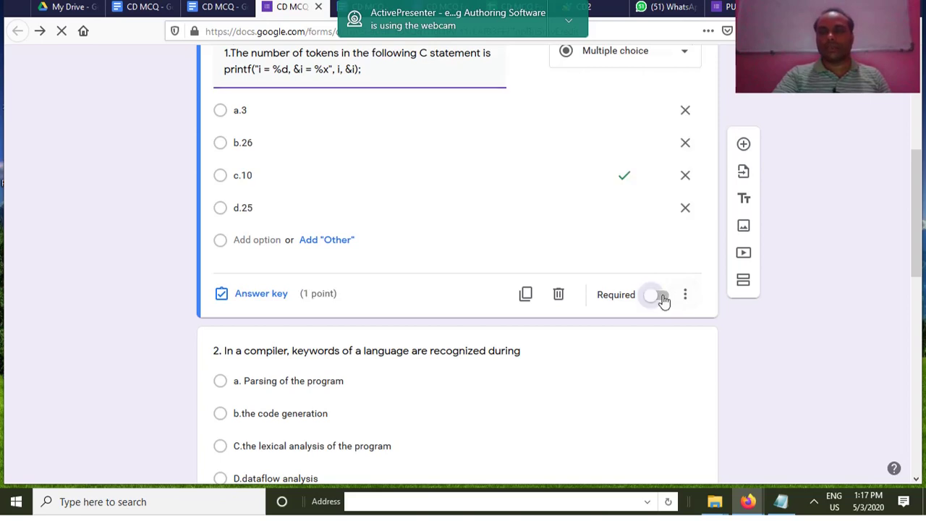
Remove the blank fifth option from question 2 about recognizing keywords in a compiler.
scroll(745, 318, down, 3)
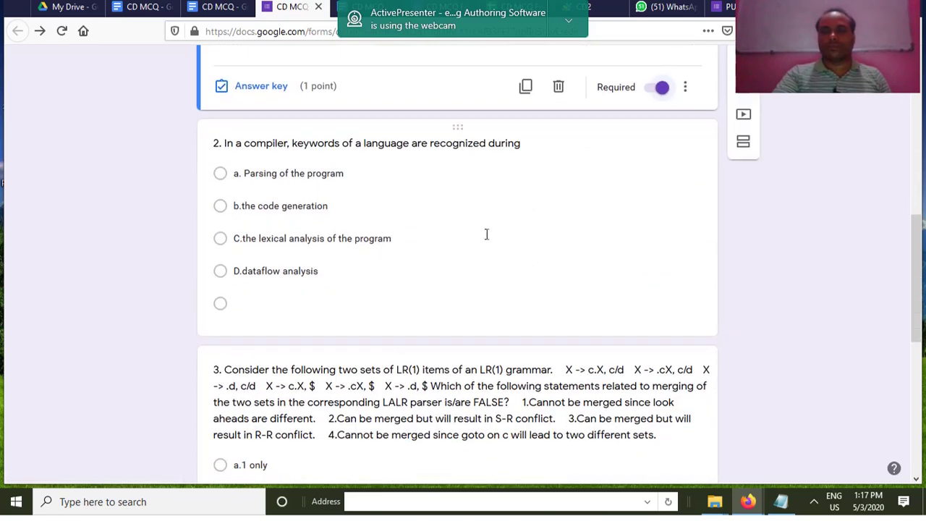
click(228, 306)
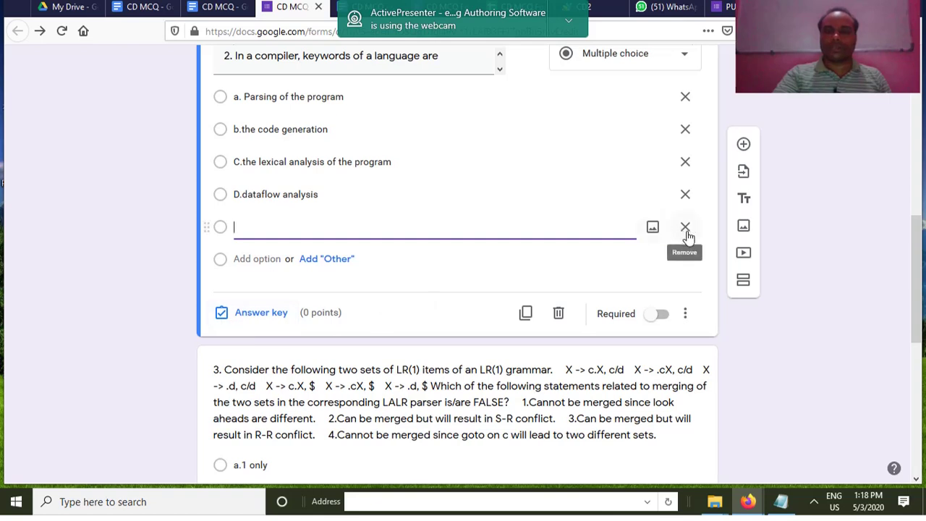
click(685, 229)
Set question 2's answer key to "C.the lexical analysis of the program" worth 1 point and make the question required.
click(265, 283)
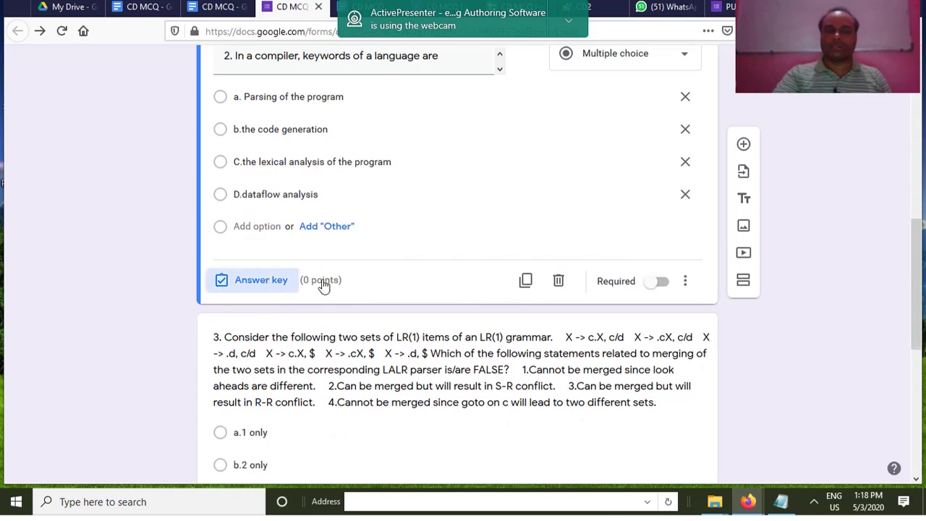
click(228, 188)
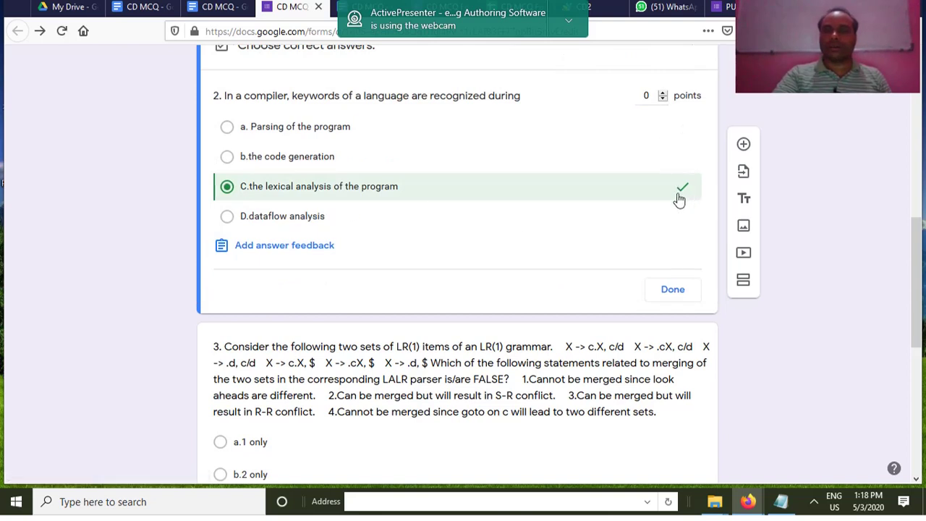
click(646, 96)
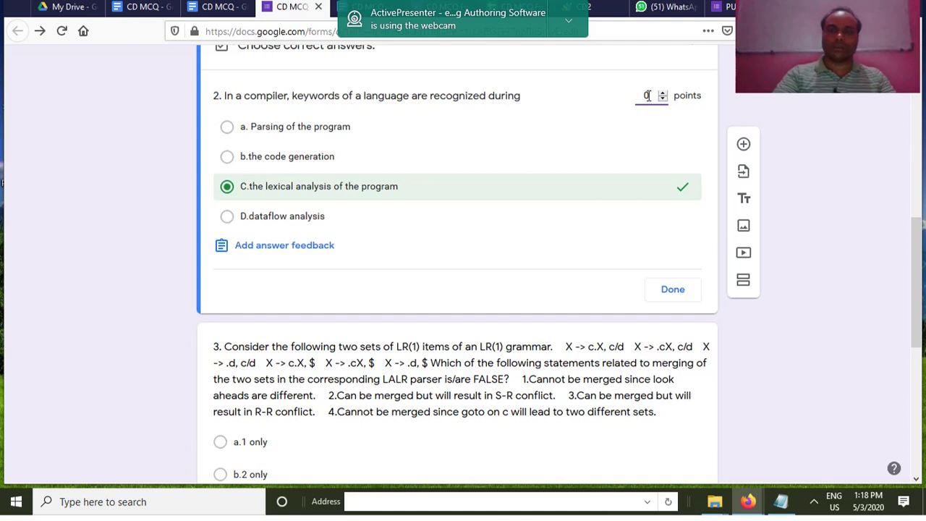
key(BackSpace)
text(1)
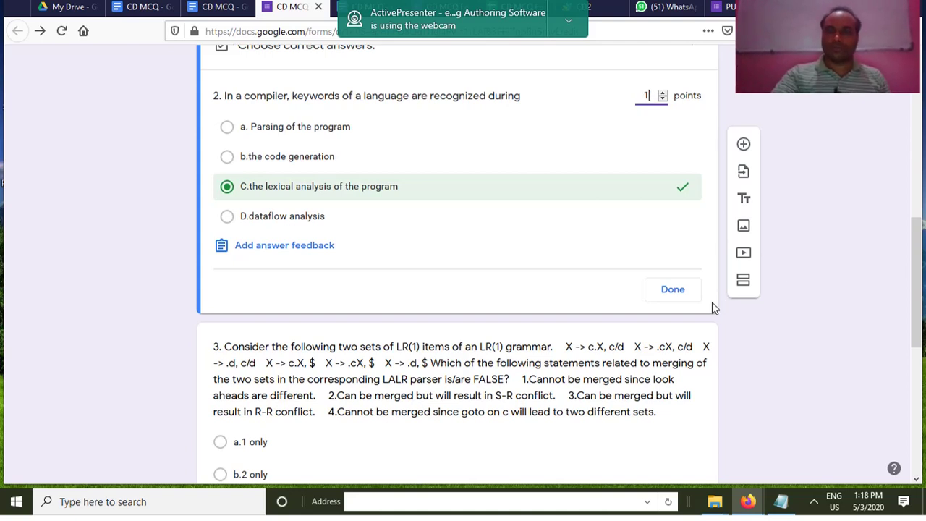
click(670, 288)
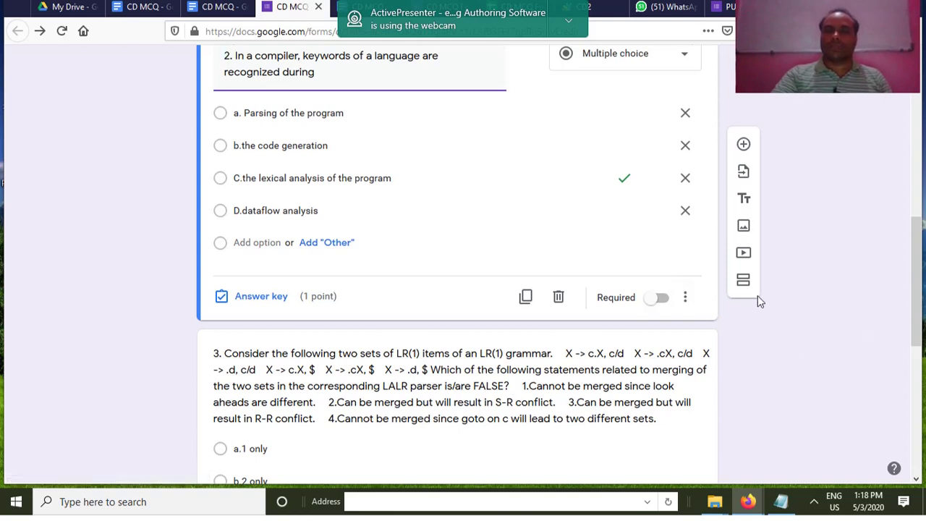
scroll(903, 300, down, 2)
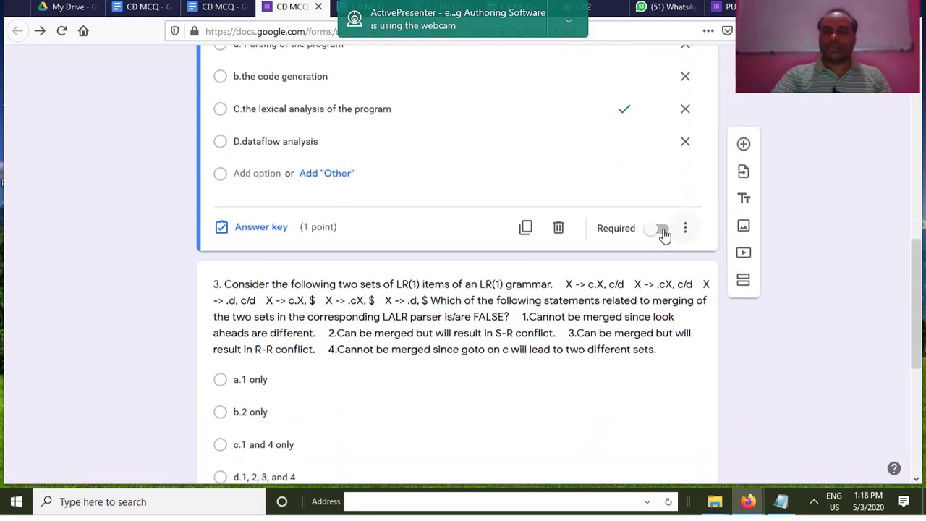
click(665, 235)
Remove the blank fifth option from question 3 about the LR(1) item sets.
scroll(696, 304, down, 4)
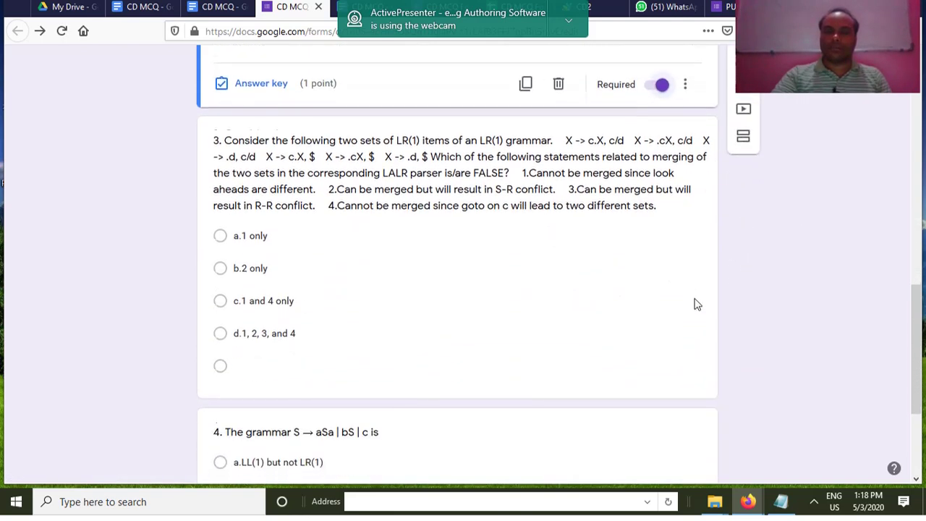
scroll(697, 304, down, 4)
click(262, 239)
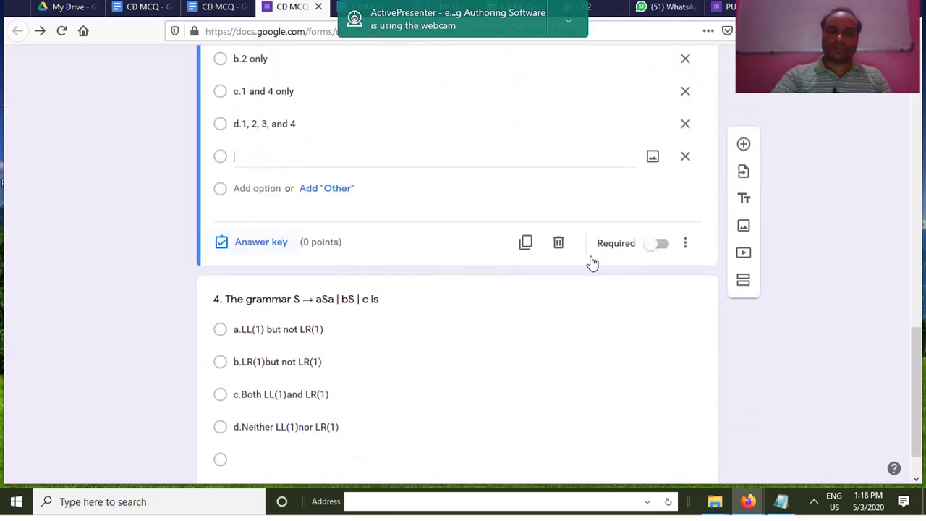
click(685, 159)
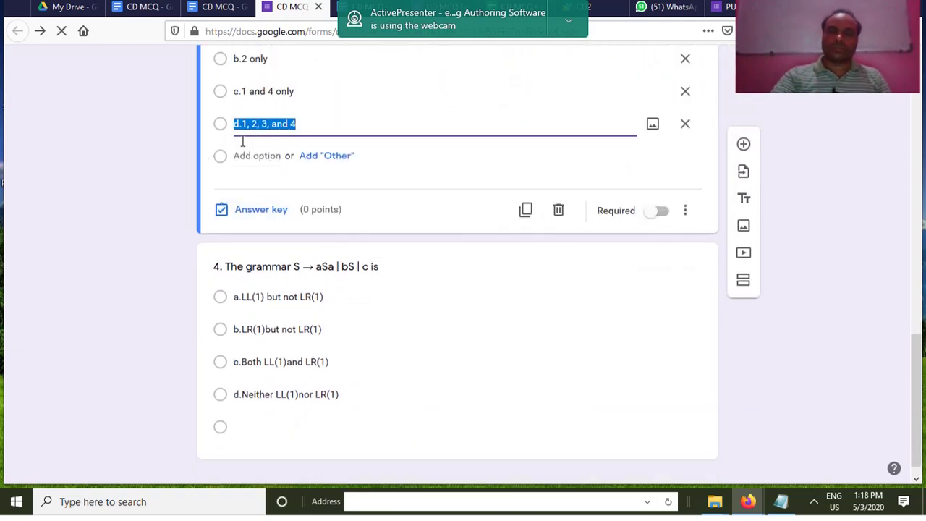
Set question 3's answer key to "d.1, 2, 3, and 4" worth 1 point.
click(273, 217)
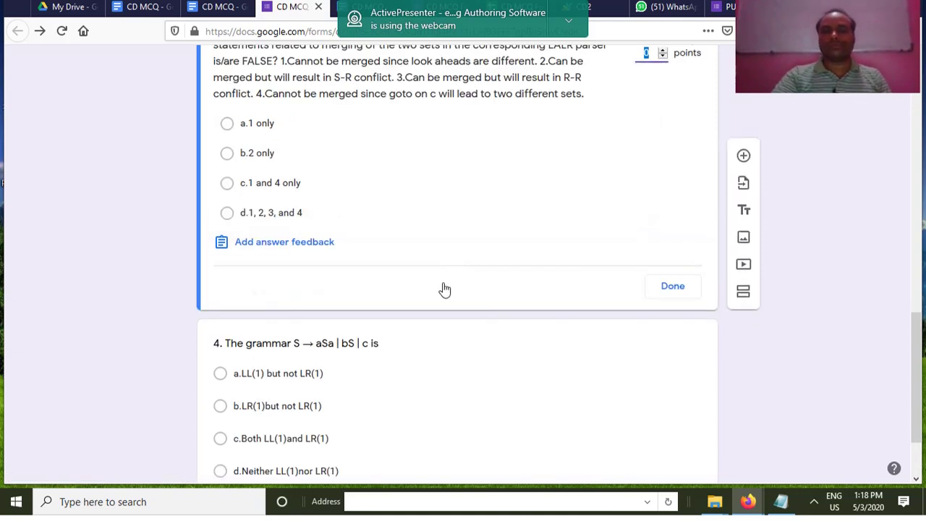
click(229, 215)
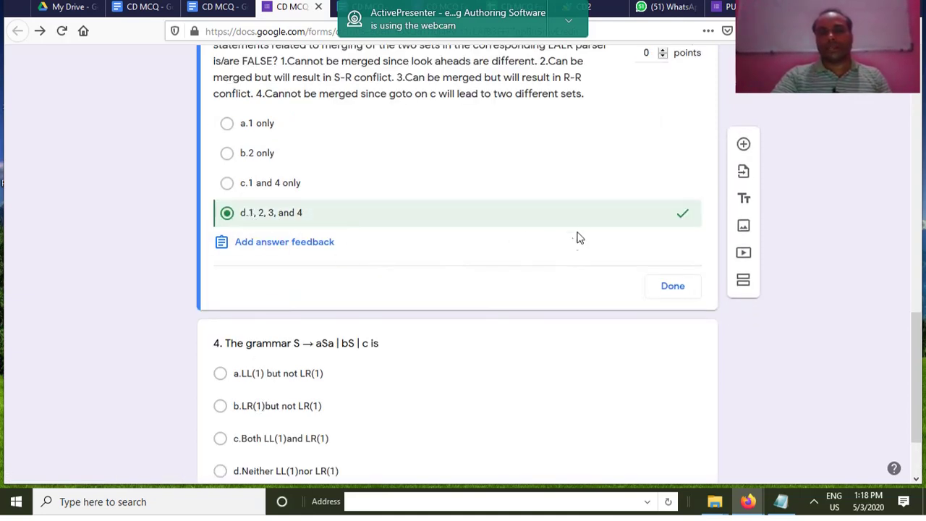
scroll(639, 118, up, 1)
click(648, 123)
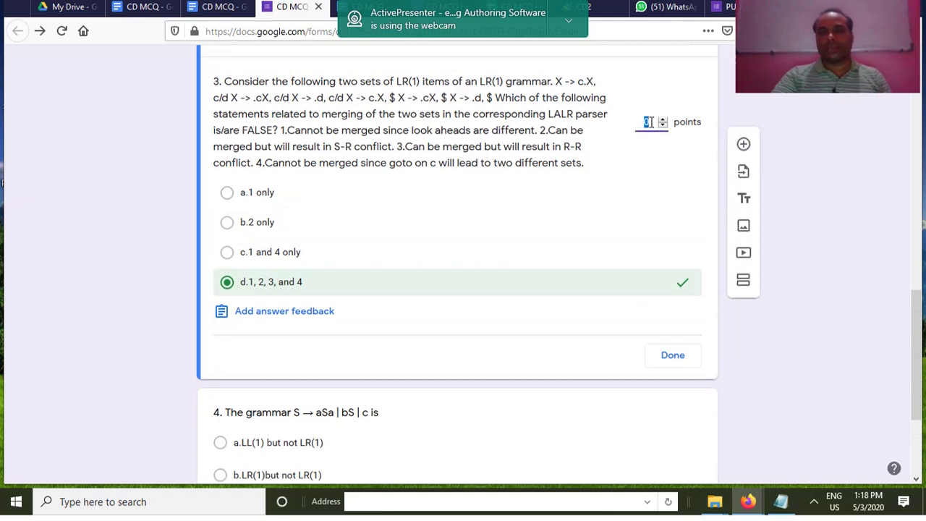
text(1)
click(673, 354)
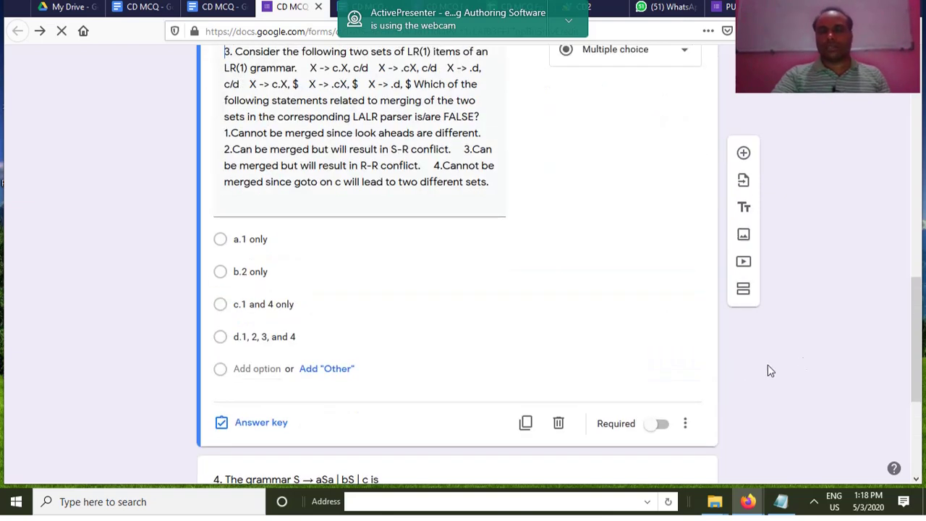
Set question 4's answer key to only "c.Both LL(1)and LR(1)" worth 1 point and make the question required.
scroll(579, 362, down, 3)
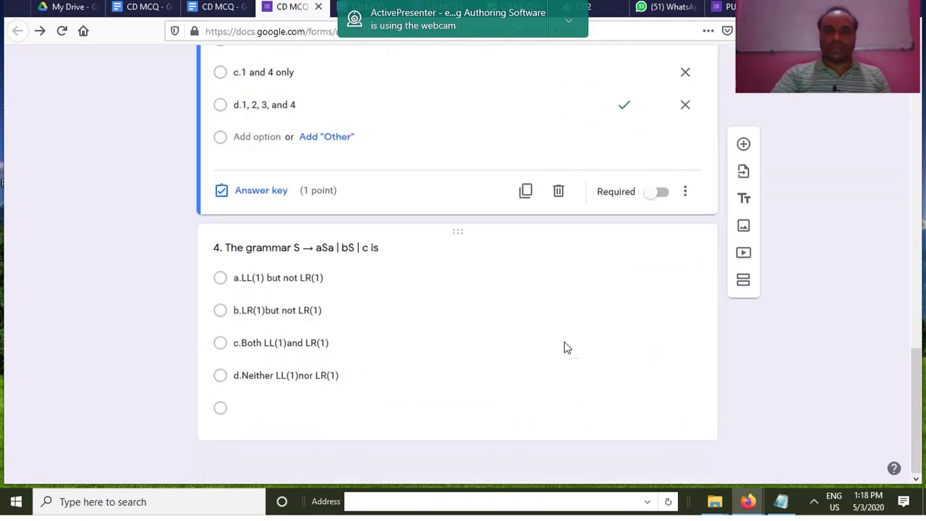
click(285, 405)
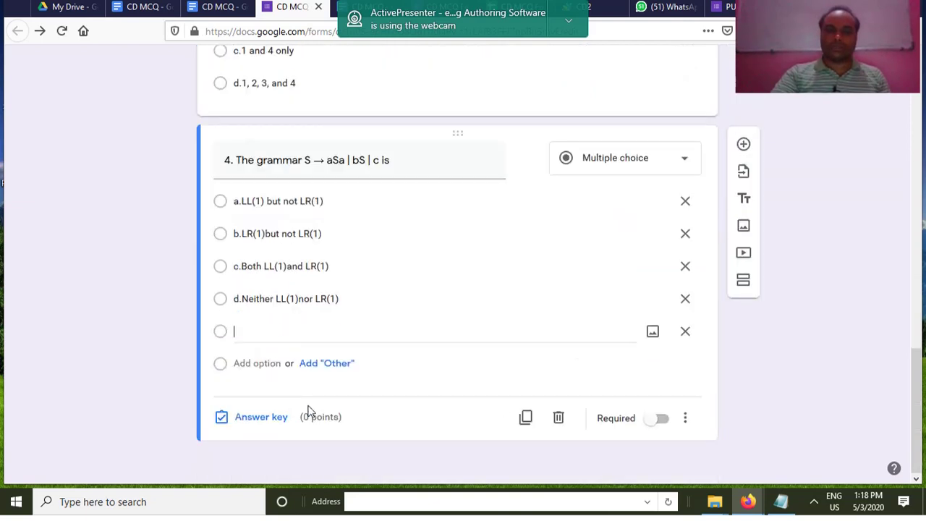
click(267, 419)
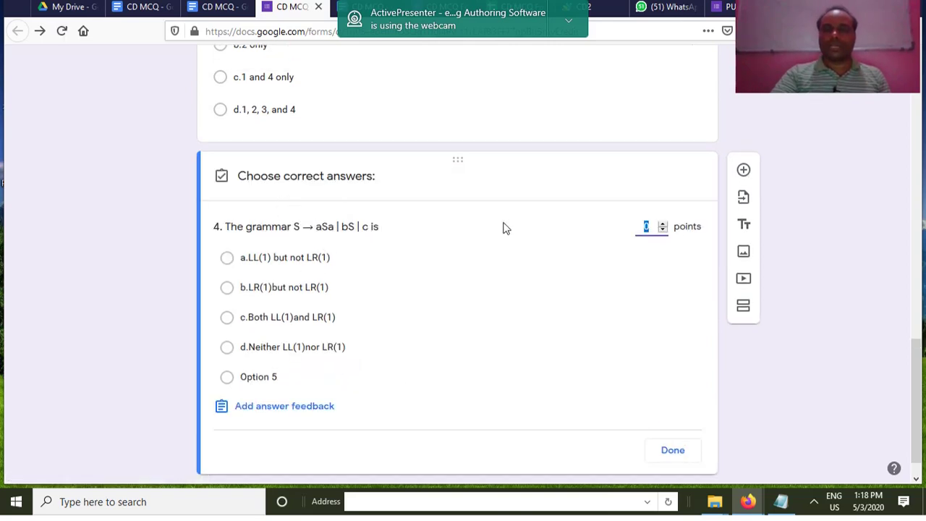
text(1)
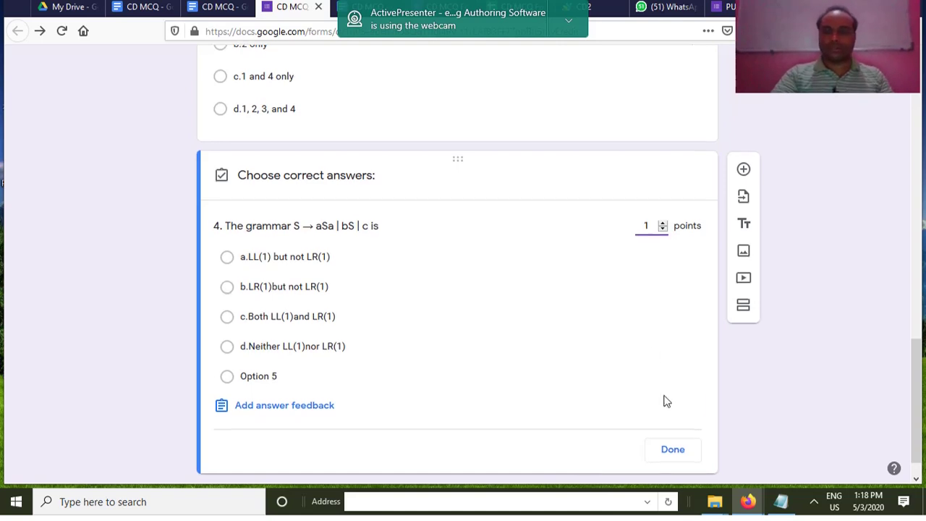
scroll(354, 343, down, 1)
click(230, 315)
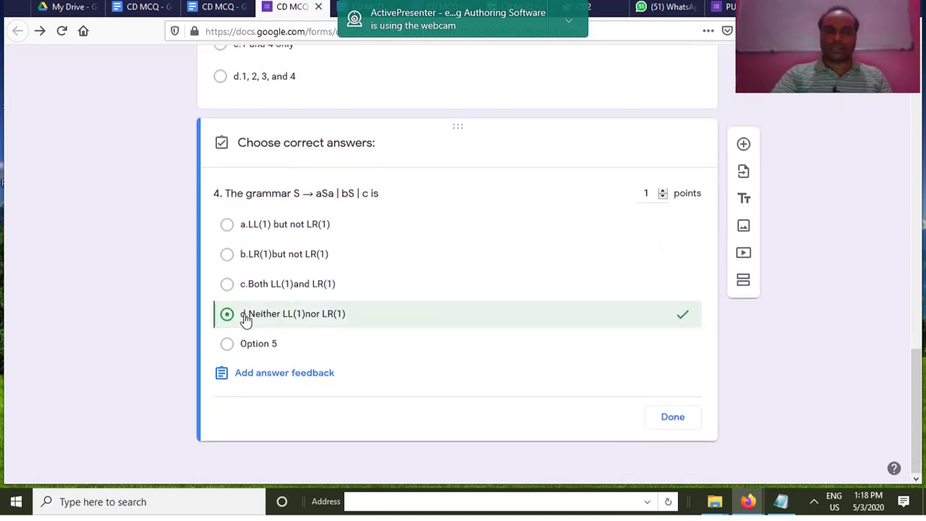
click(226, 284)
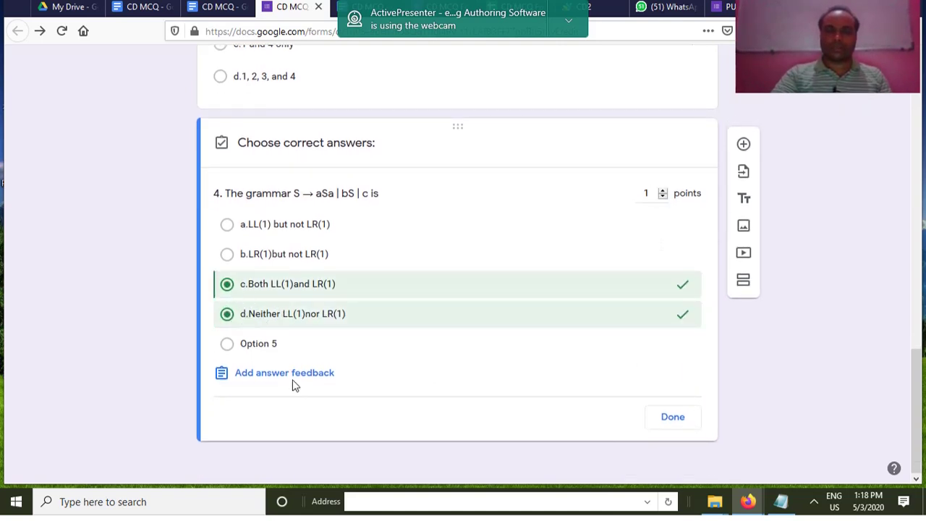
click(227, 314)
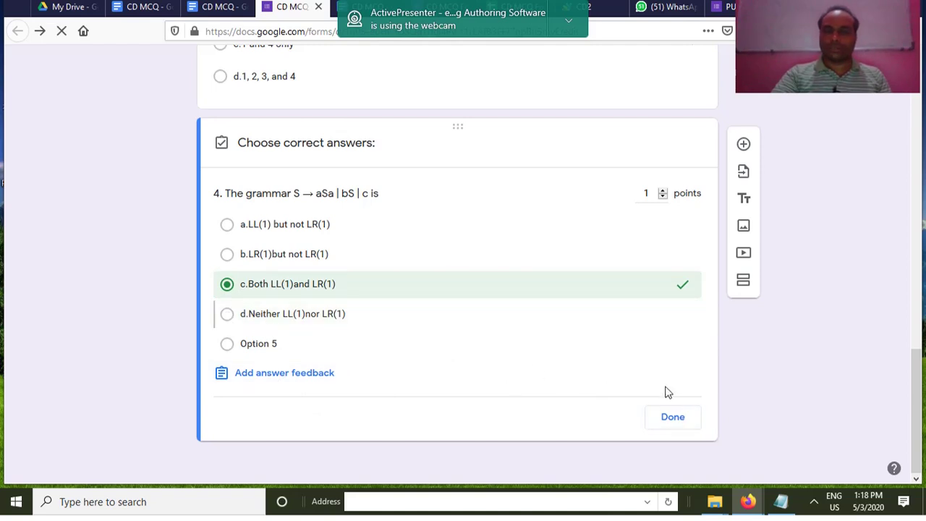
click(674, 417)
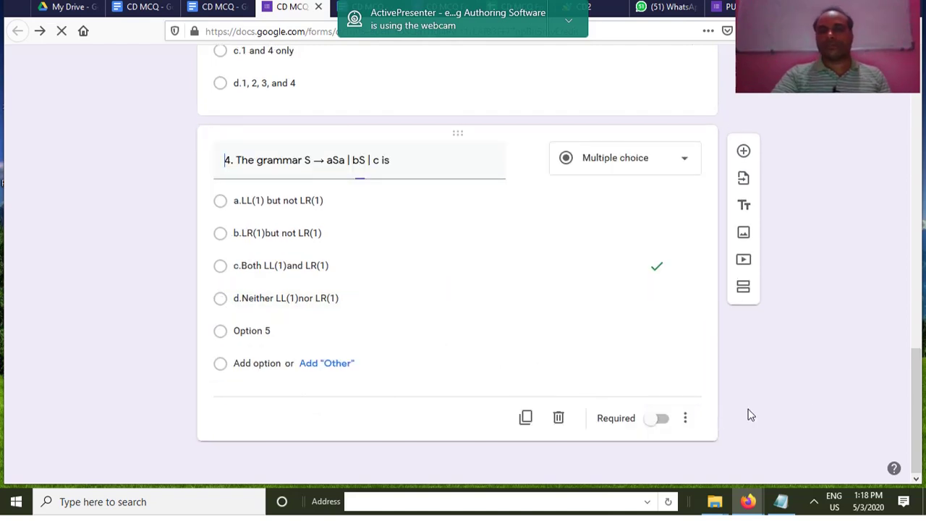
click(661, 419)
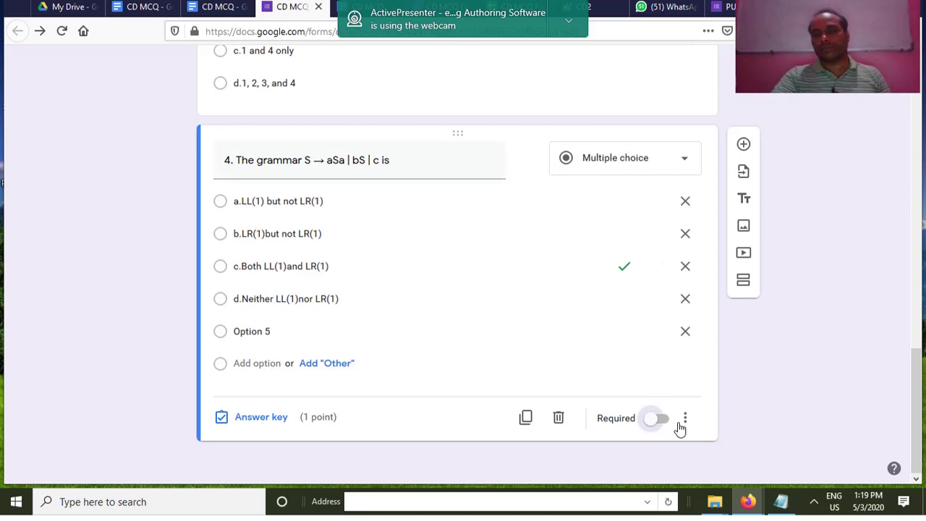
scroll(849, 345, up, 15)
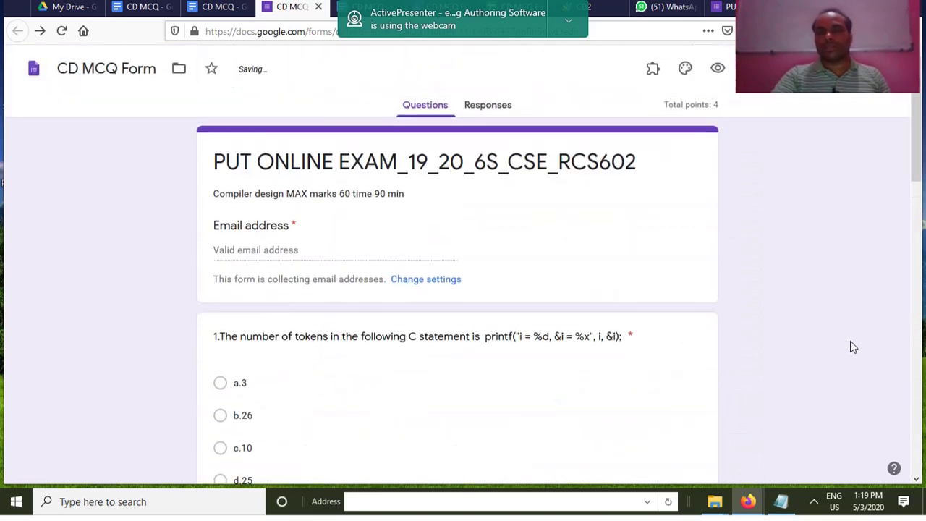
scroll(543, 294, down, 1)
scroll(543, 285, up, 2)
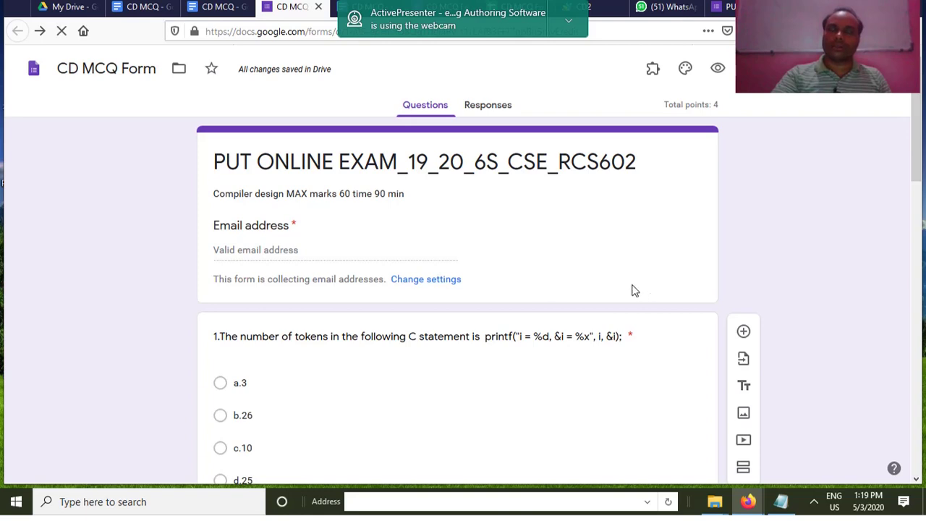
scroll(589, 290, down, 2)
scroll(599, 291, up, 2)
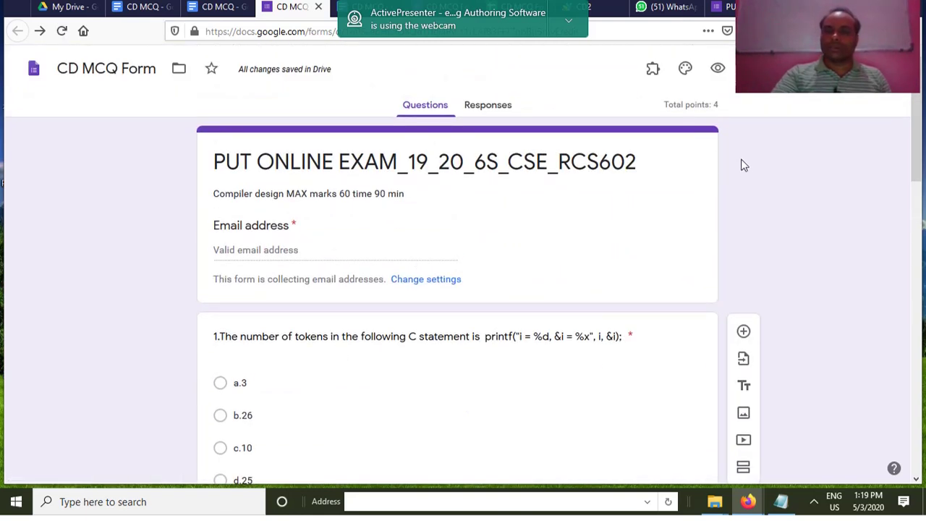
Add a short-answer question titled "Name" at the end of the form and make it required.
click(743, 330)
scroll(871, 373, down, 10)
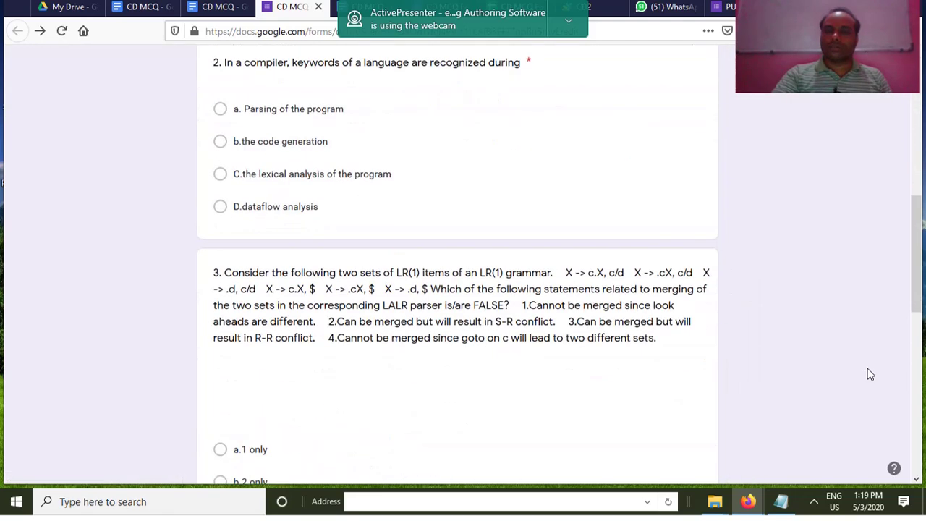
scroll(870, 375, down, 3)
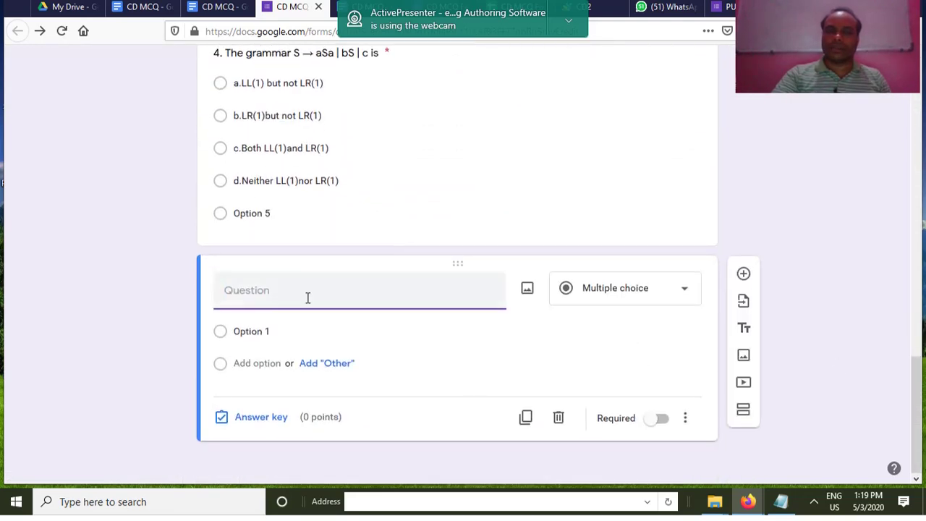
text(Name)
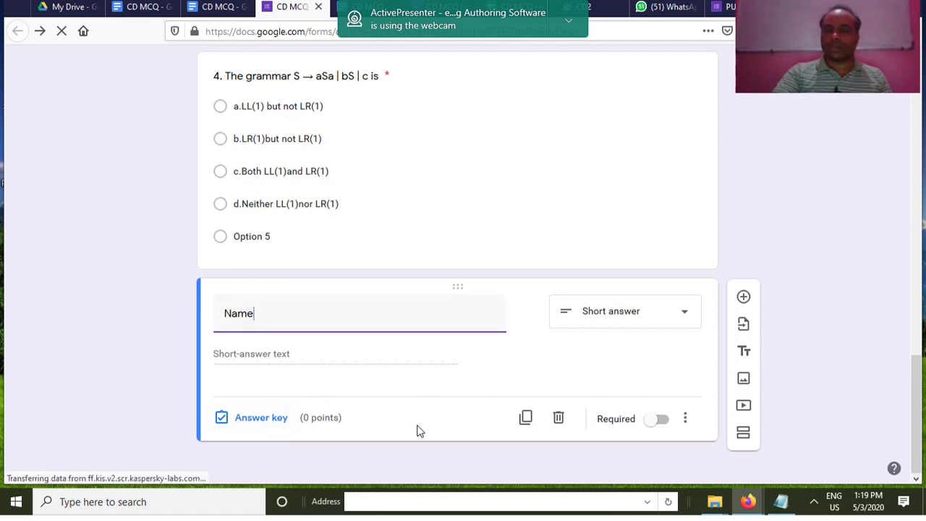
click(660, 421)
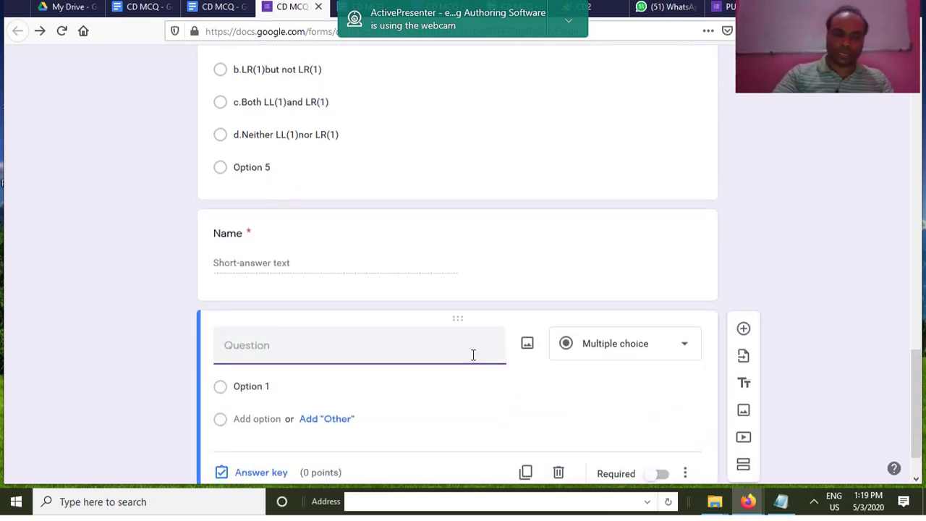
Add a short-answer question titled "ROLL NUMBER" below the Name question and make it required.
text(RO)
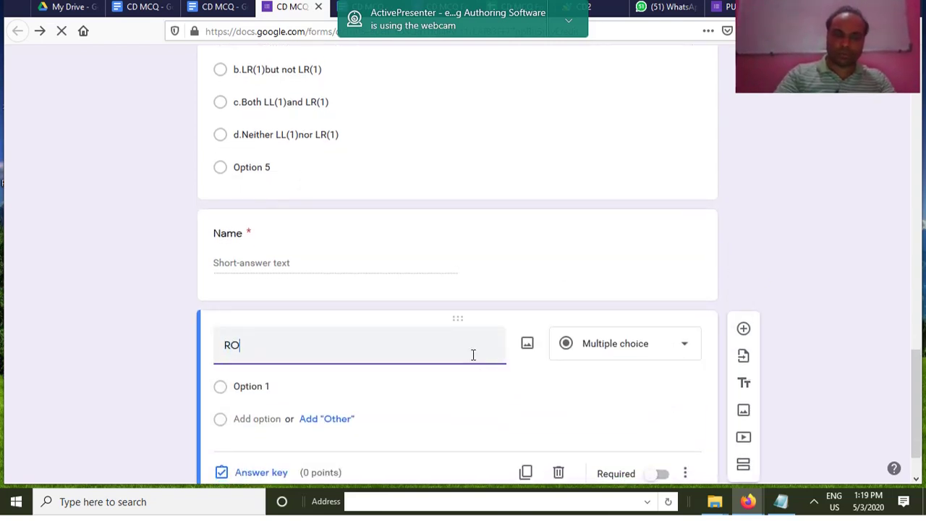
text(LL NUM)
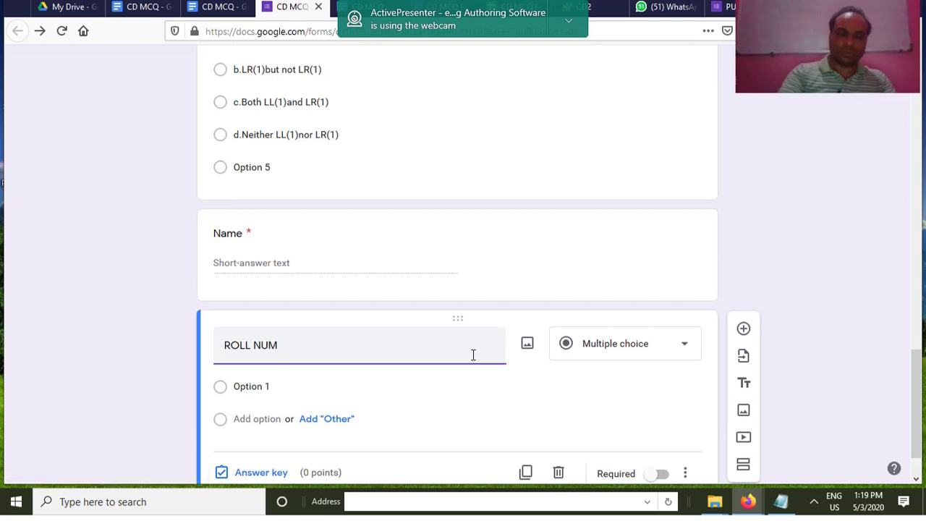
text(BER)
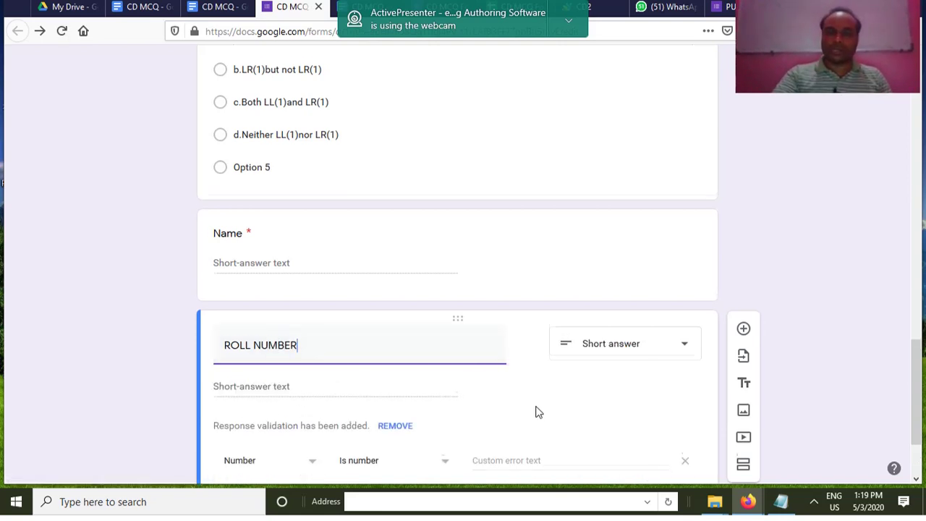
scroll(506, 405, down, 3)
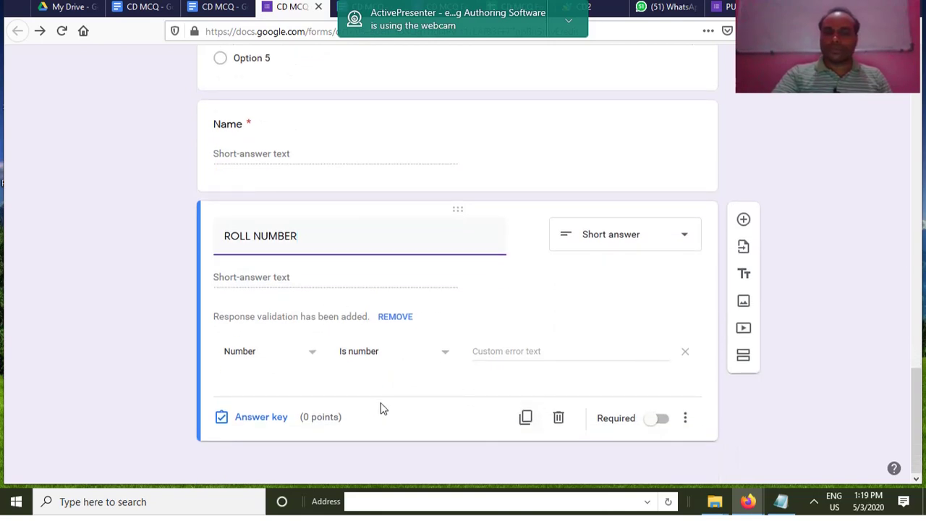
click(663, 423)
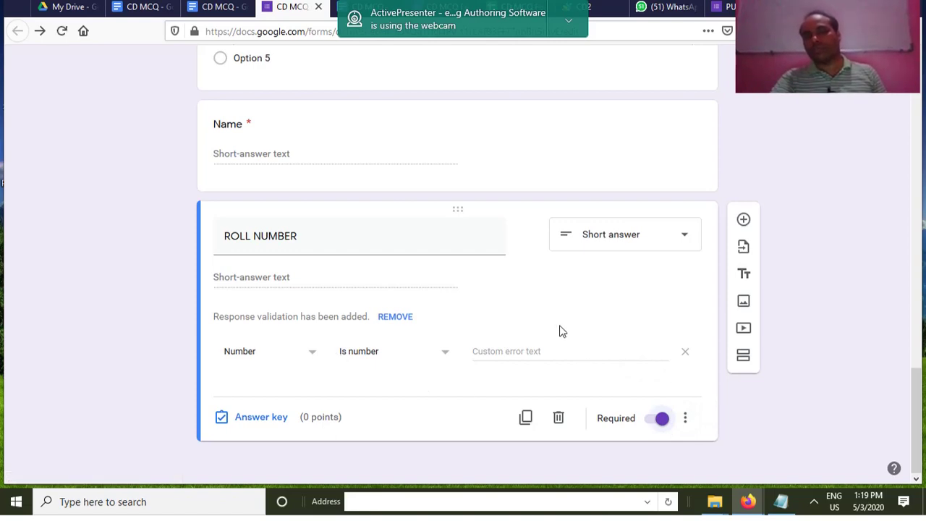
Look up the formLimiter add-on among the Forms add-ons in the G Suite Marketplace, and close the marketplace.
scroll(568, 327, up, 15)
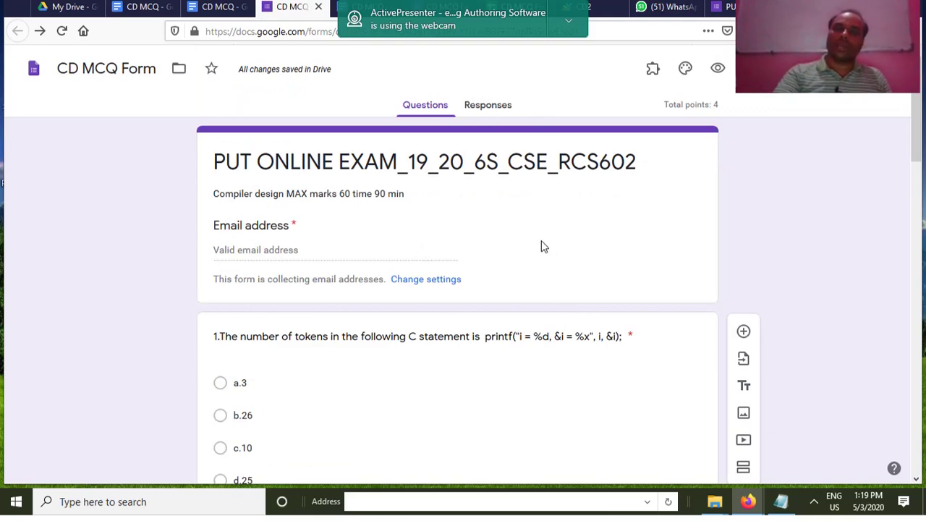
scroll(591, 230, down, 2)
scroll(588, 210, up, 2)
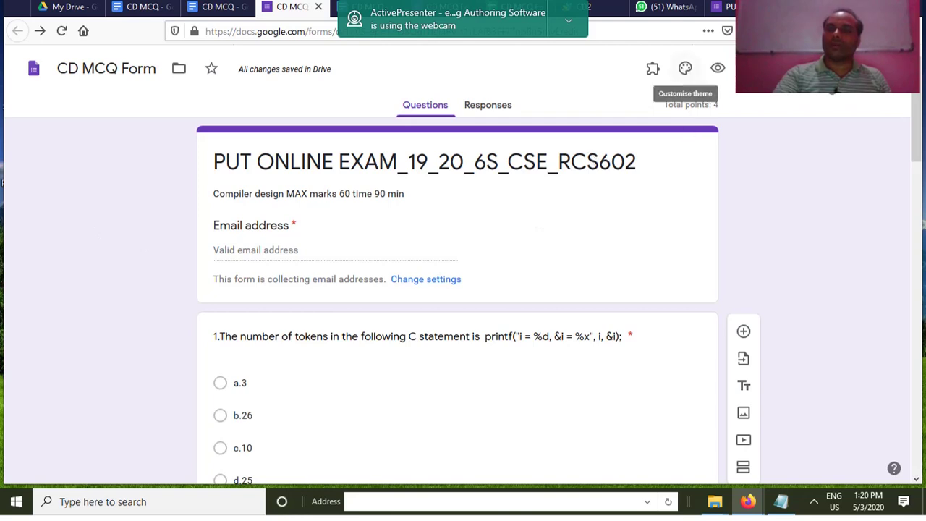
click(851, 68)
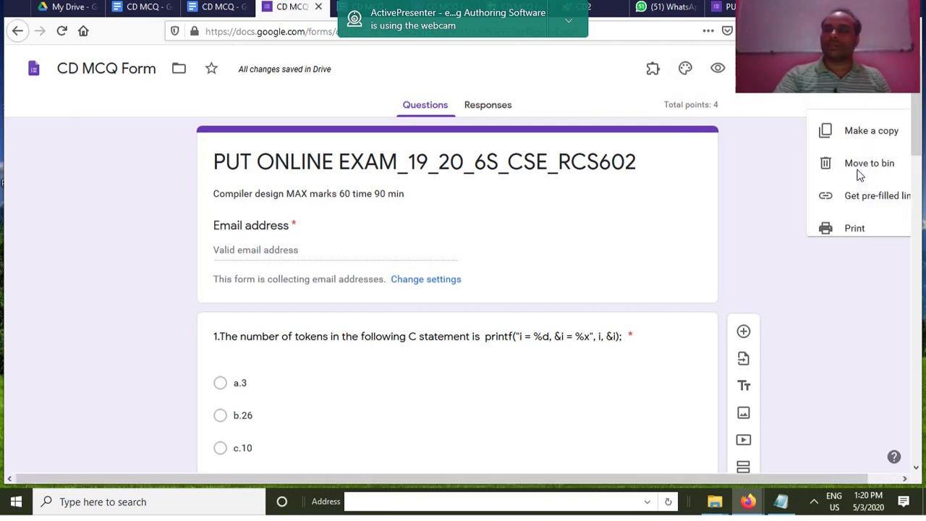
click(842, 153)
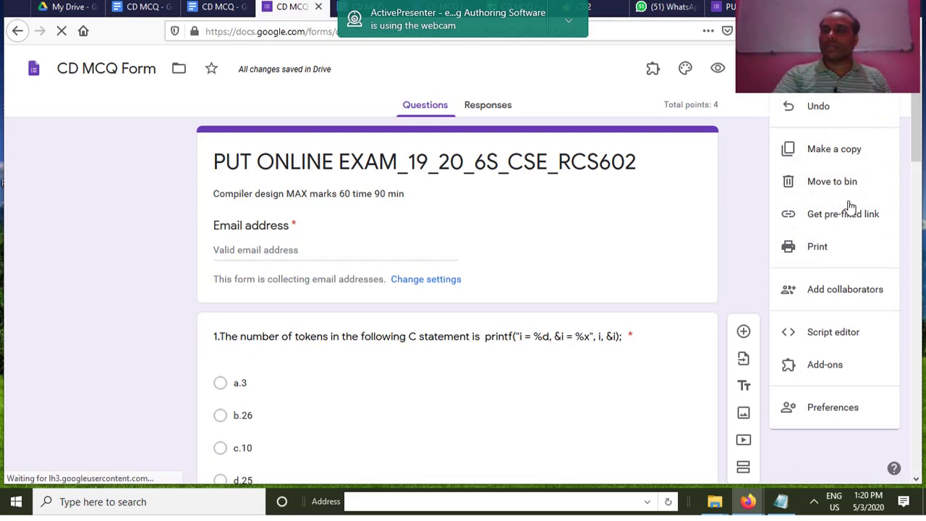
click(824, 375)
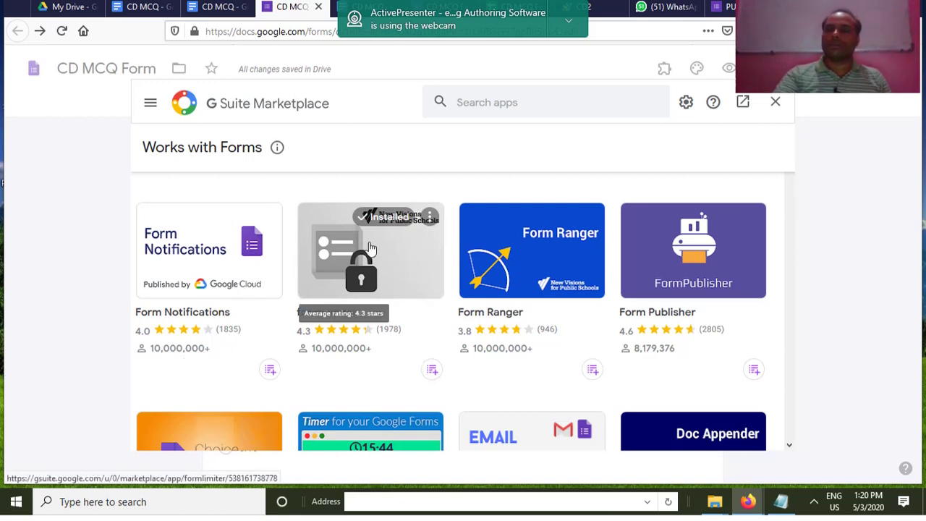
click(776, 107)
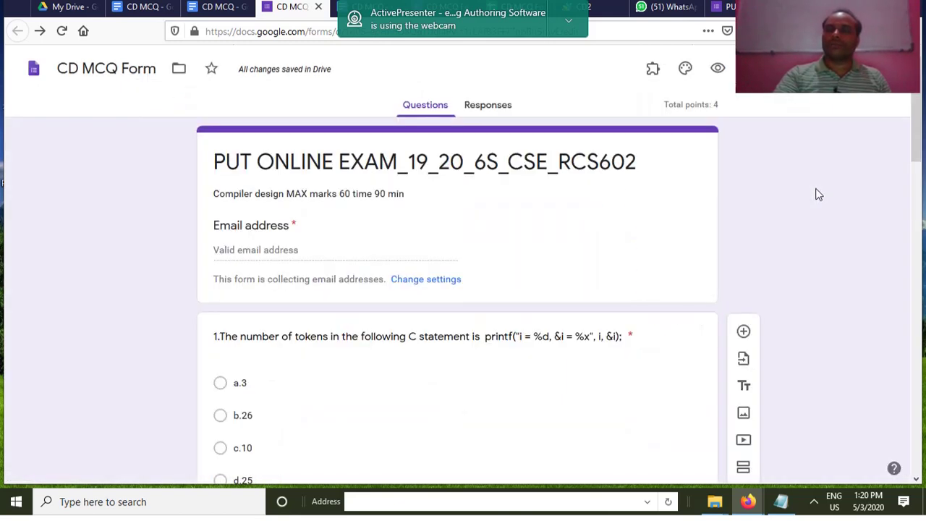
Check which commands the installed formLimiter add-on offers for this form, and close its dialog.
click(653, 70)
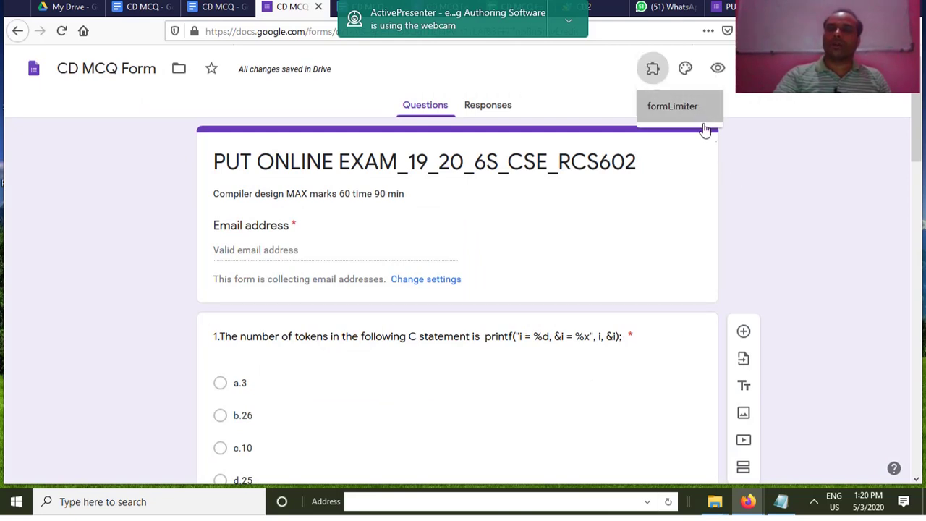
click(700, 120)
click(505, 98)
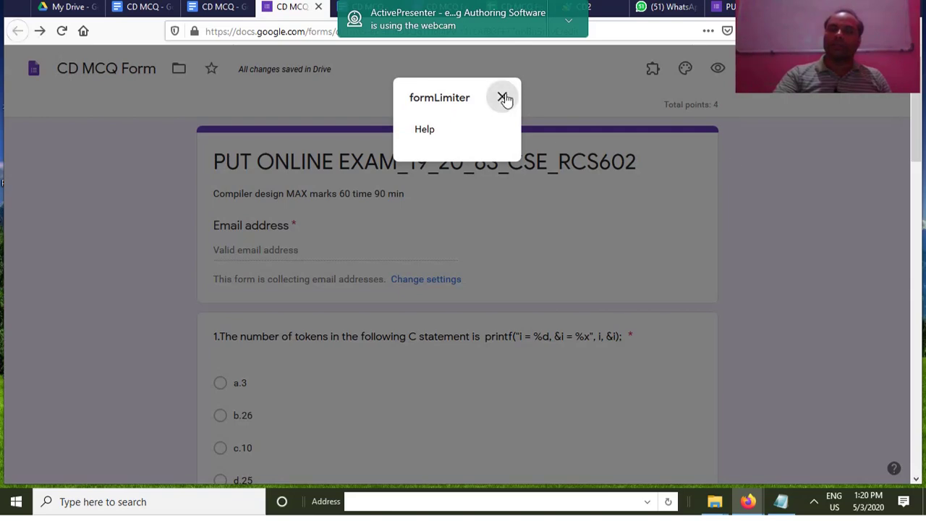
Uninstall the formLimiter add-on through the G Suite Marketplace.
scroll(732, 159, down, 3)
scroll(734, 160, up, 3)
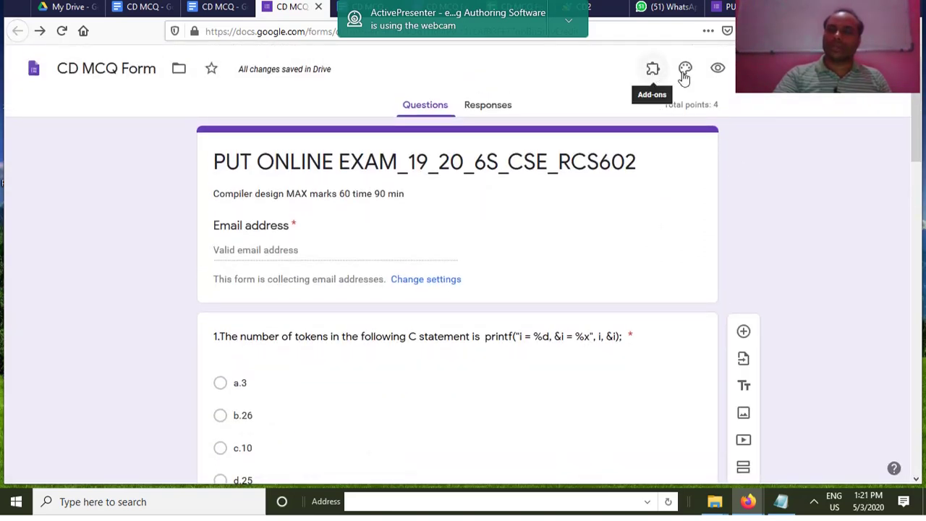
click(851, 68)
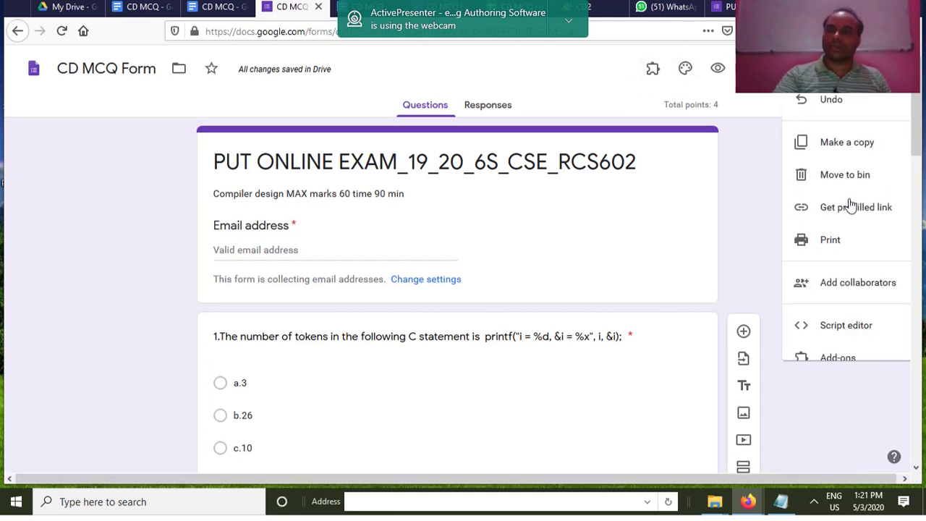
click(832, 370)
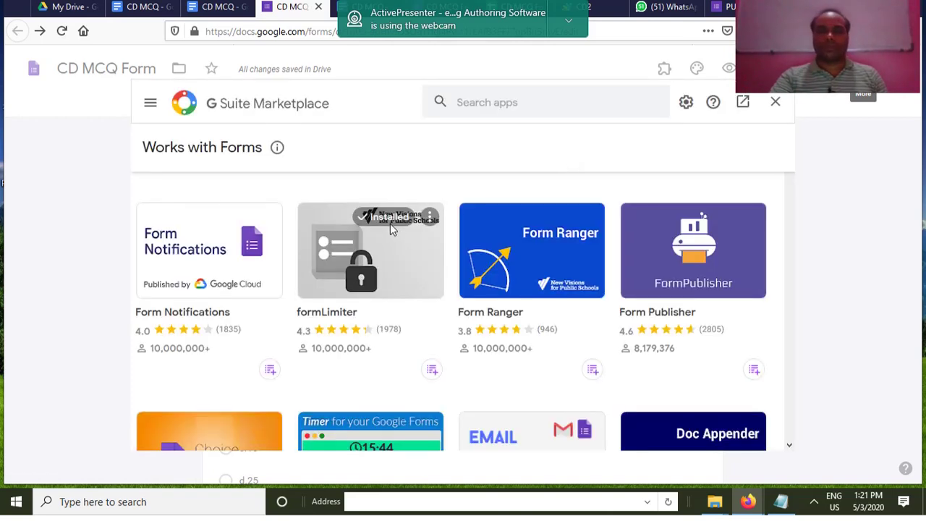
click(431, 218)
click(446, 229)
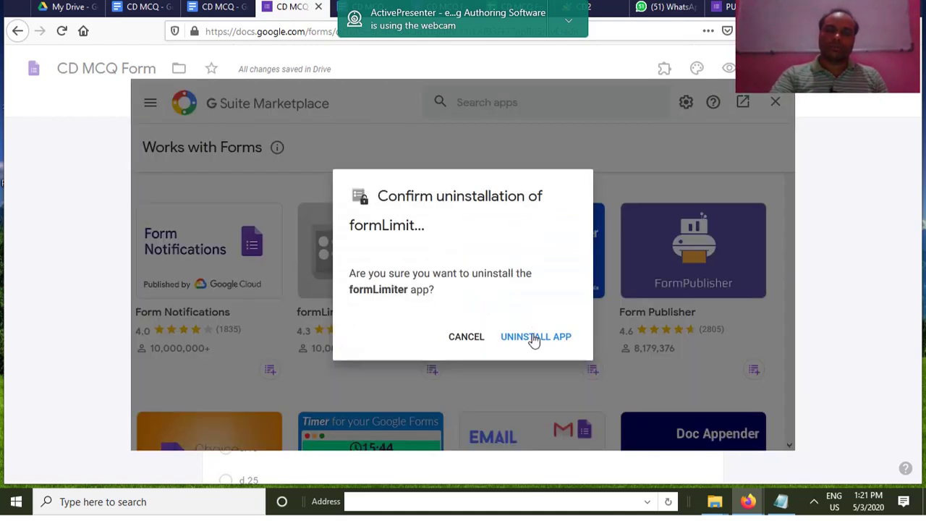
click(533, 337)
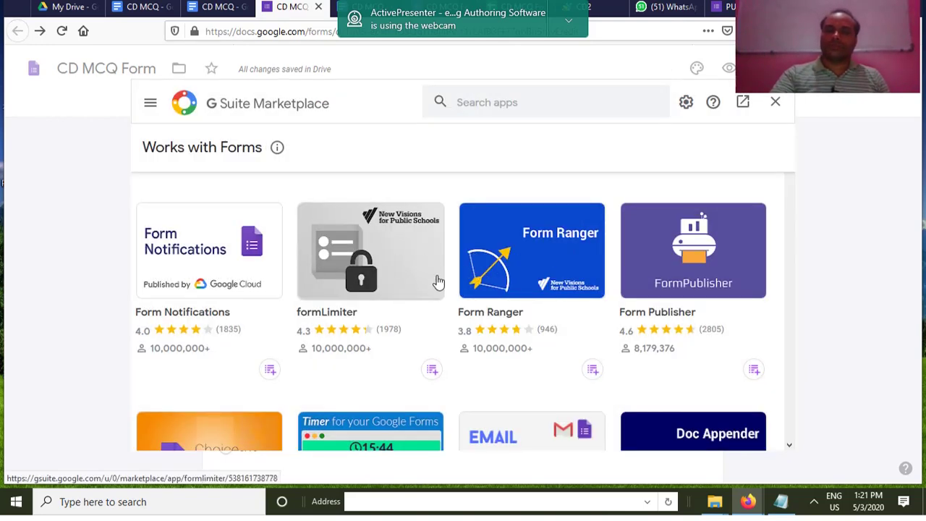
Start installing the formLimiter add-on from its marketplace page and continue to the Google account authorisation.
click(415, 232)
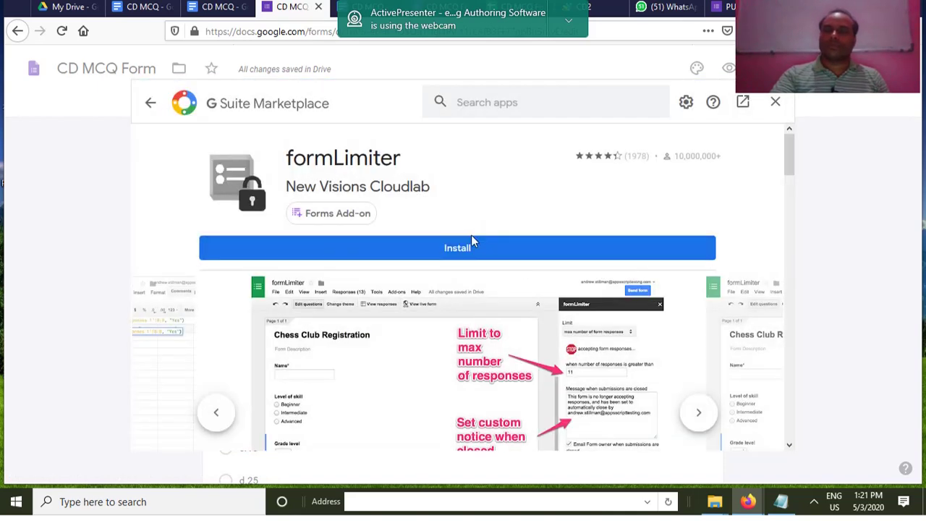
click(468, 247)
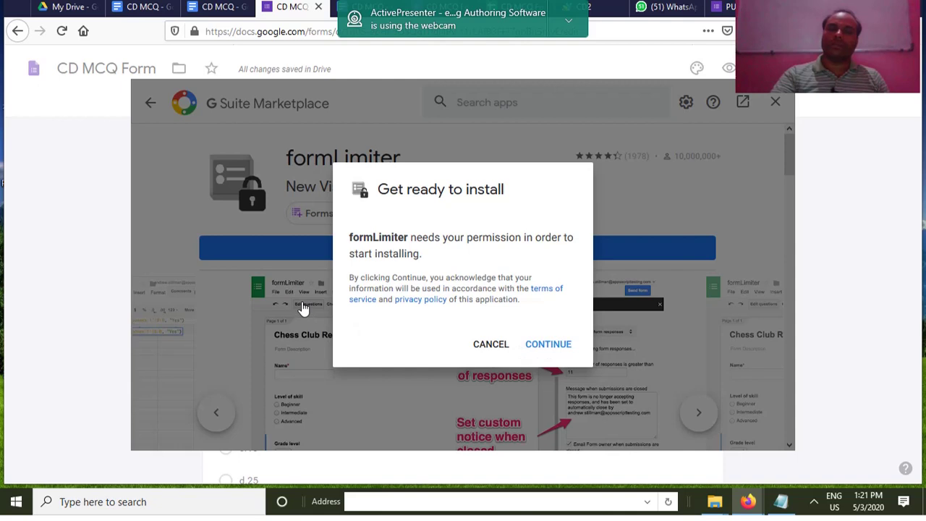
click(543, 346)
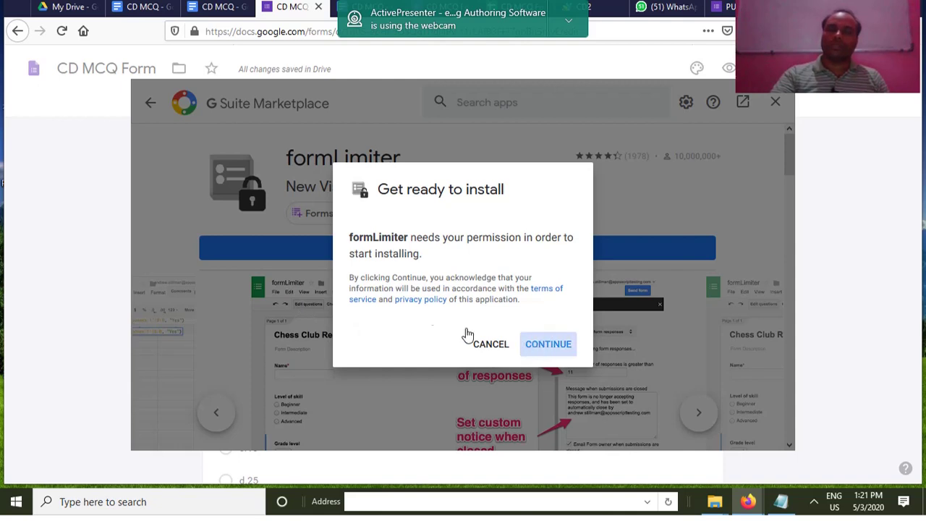
click(539, 347)
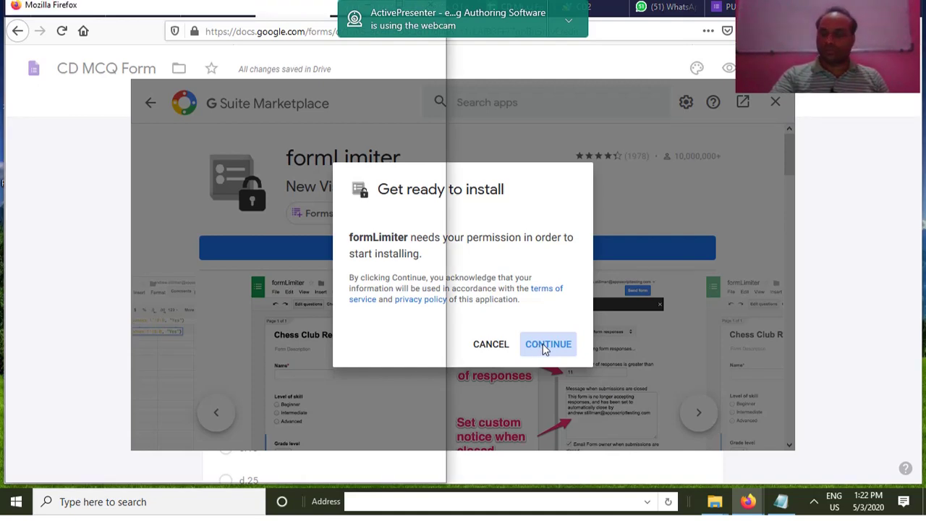
click(546, 345)
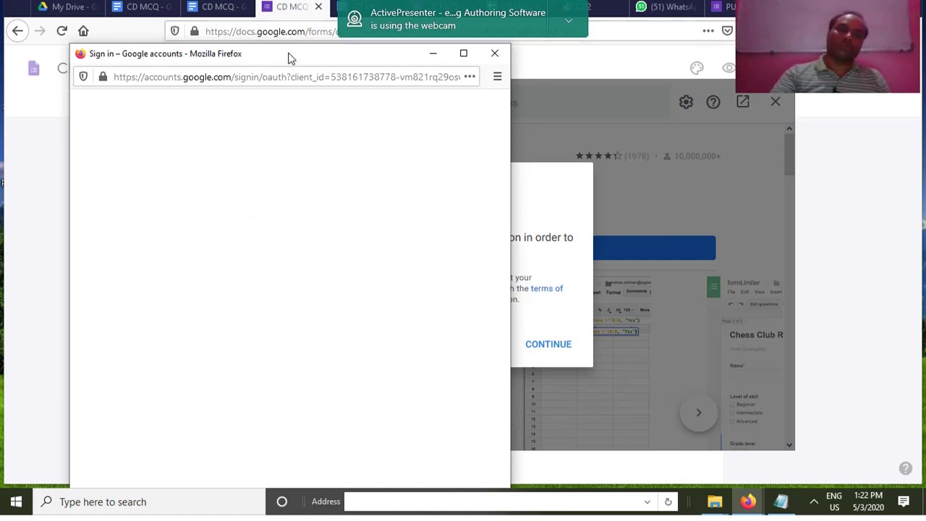
Allow formLimiter to access the existing Google account and finish installing the add-on.
drag(288, 58, 234, 22)
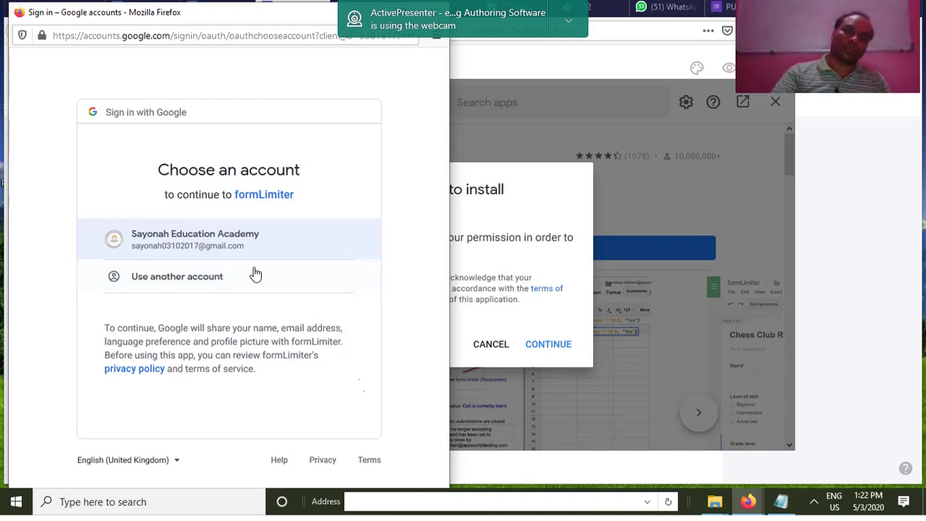
click(219, 244)
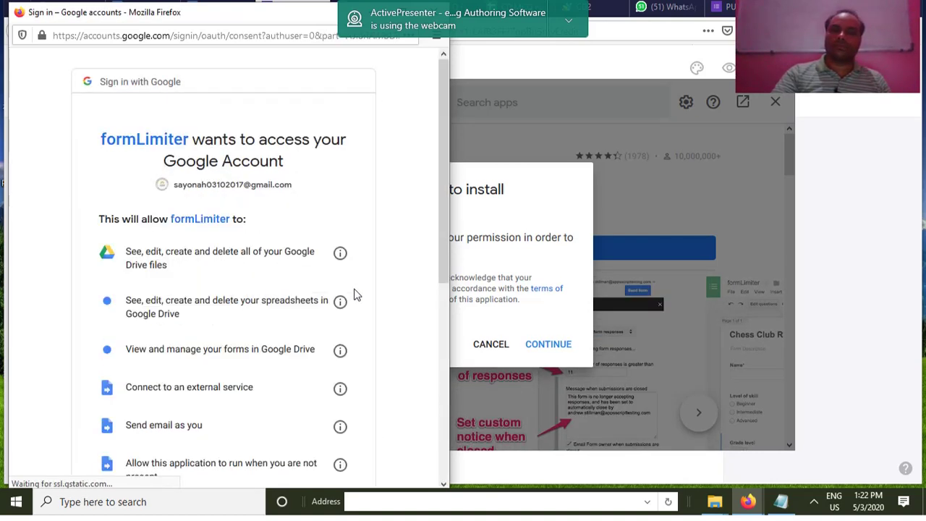
scroll(320, 293, down, 5)
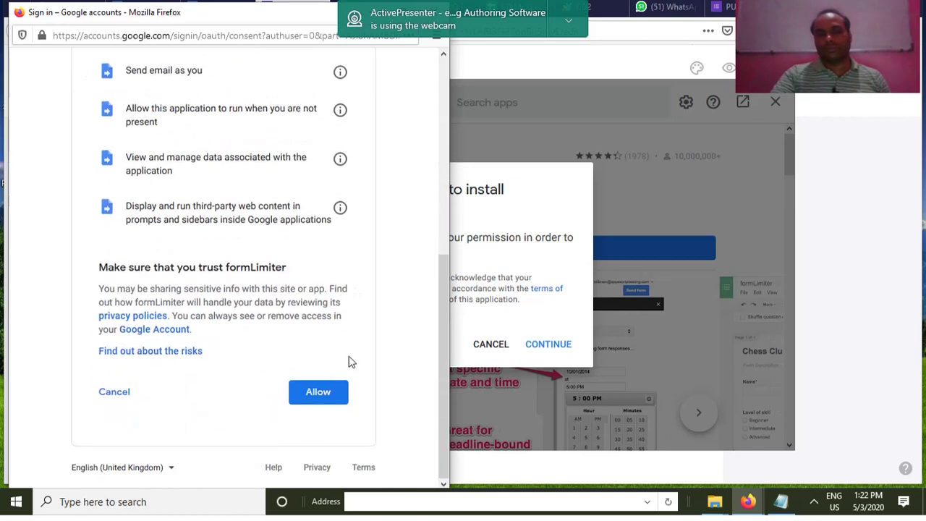
click(328, 392)
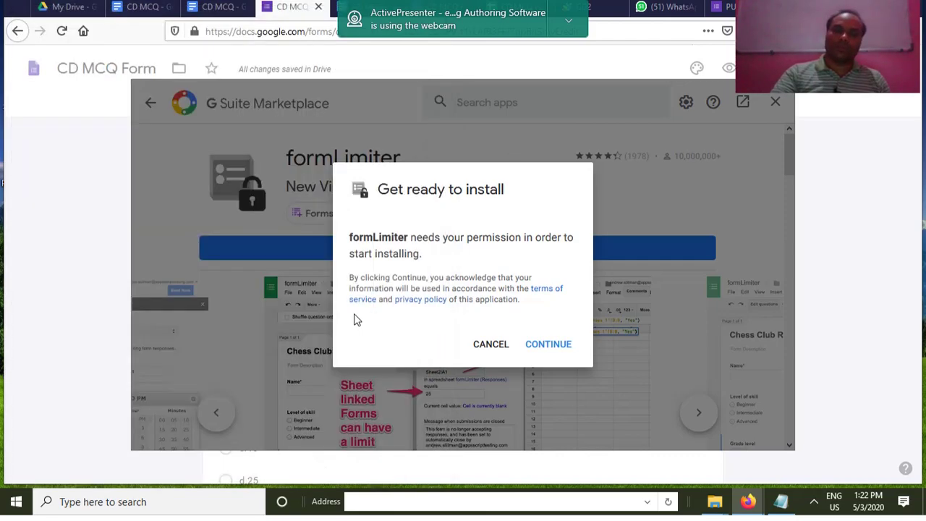
click(555, 345)
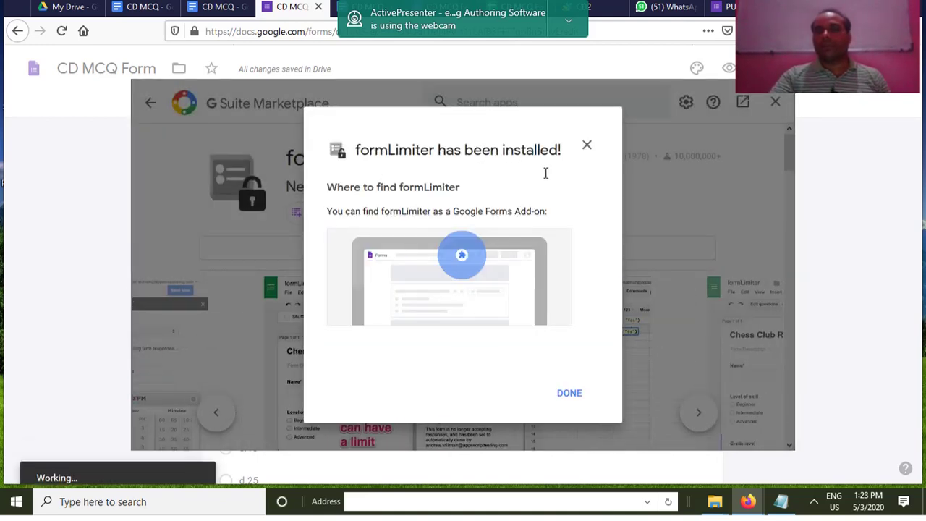
click(565, 400)
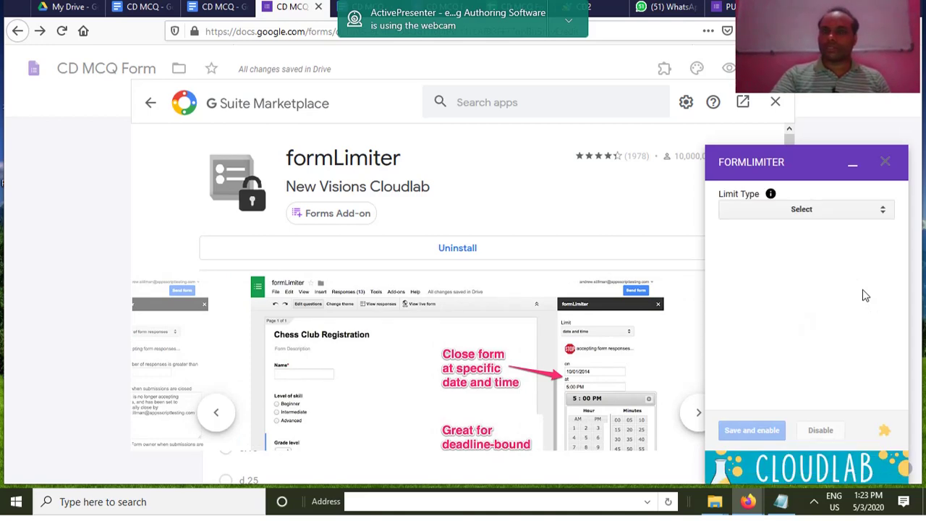
Limit the form in formLimiter by date and time, with the due date 05/03/2020.
click(789, 213)
click(747, 244)
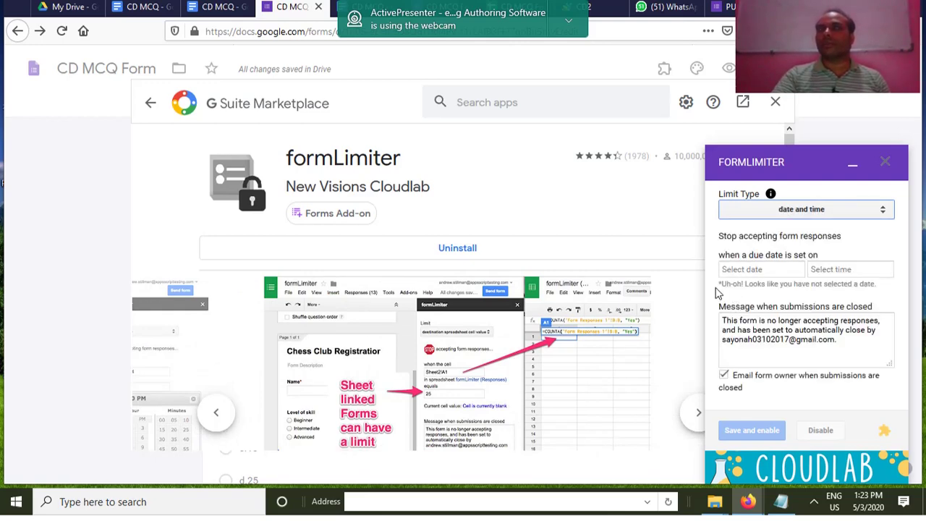
click(756, 279)
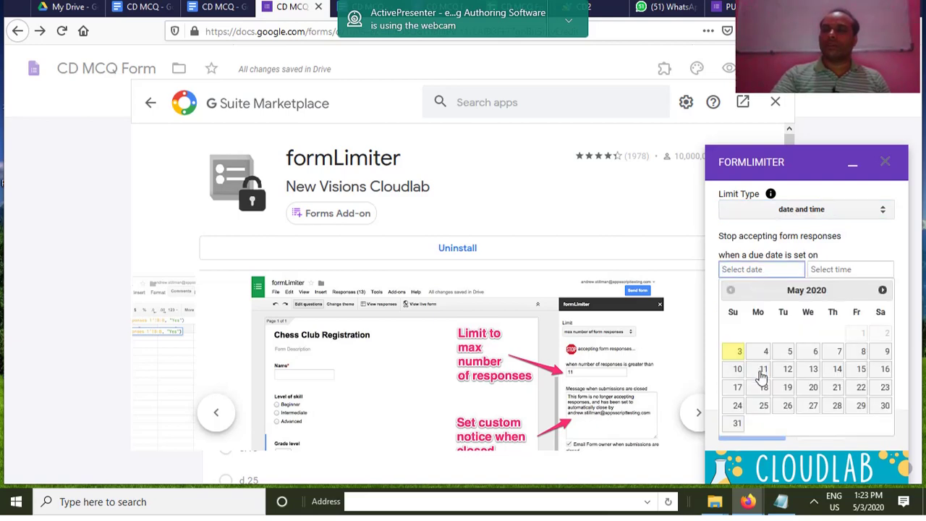
click(732, 354)
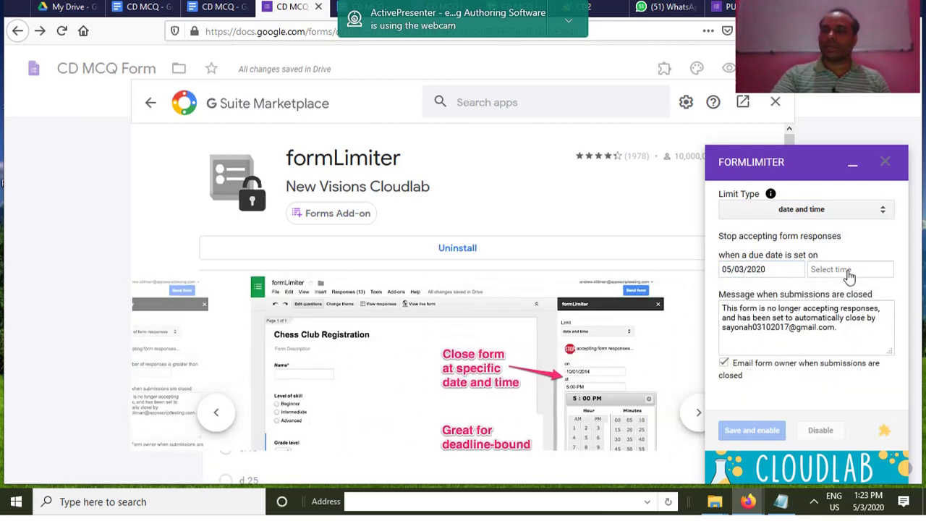
Set the closing time to 1:30 PM, save and enable the limit, and close the G Suite Marketplace window.
click(847, 273)
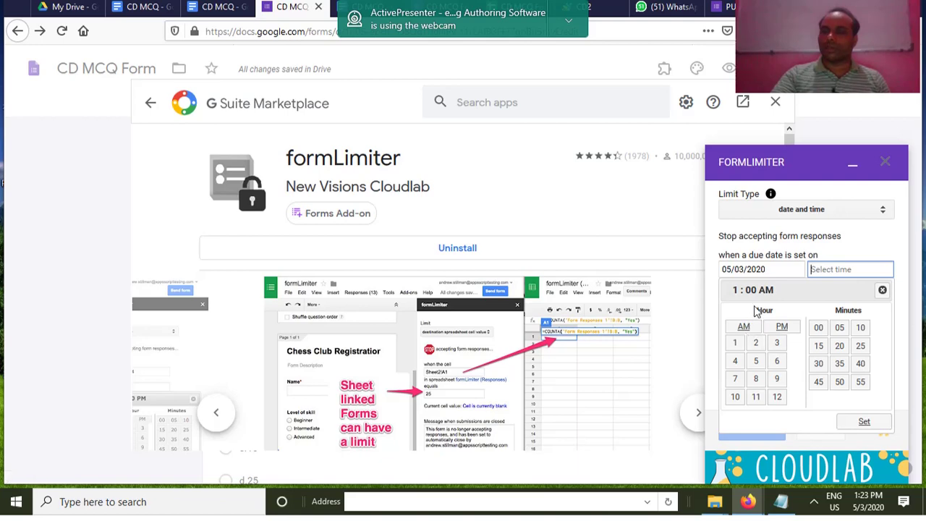
click(780, 326)
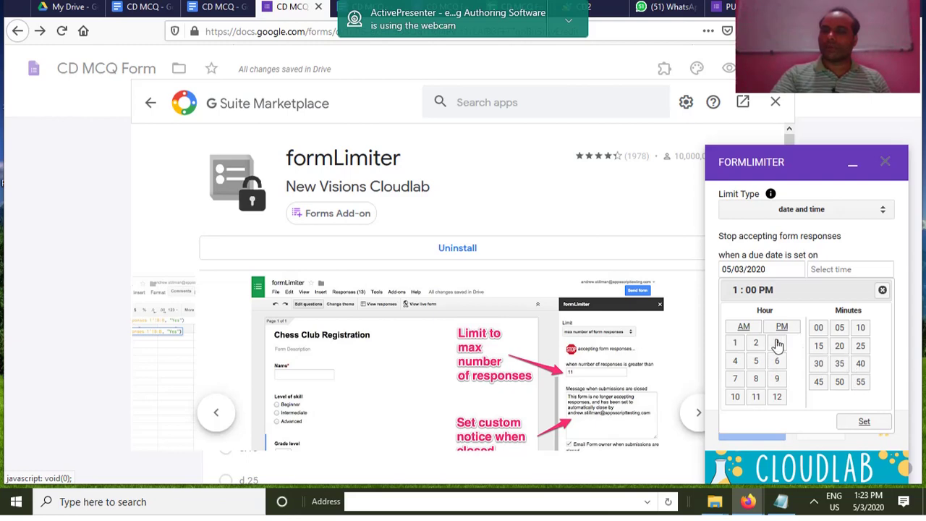
click(817, 368)
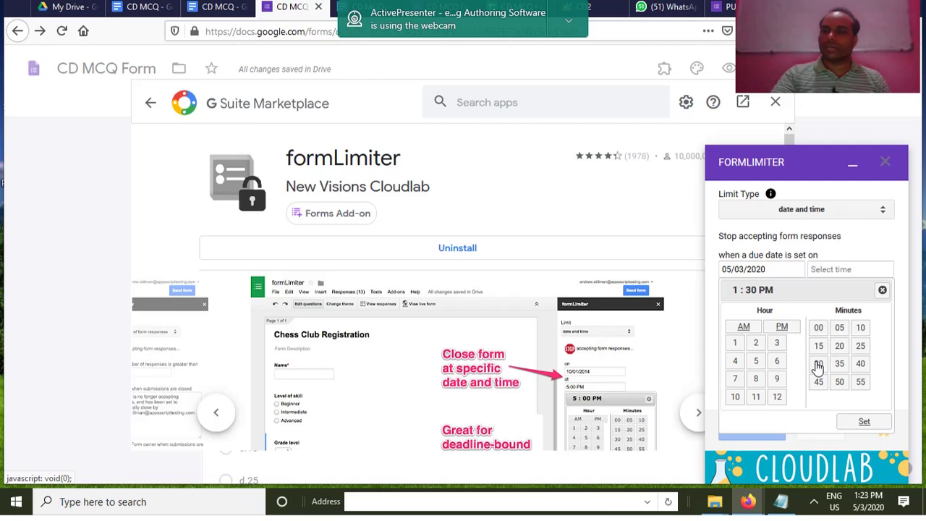
click(864, 422)
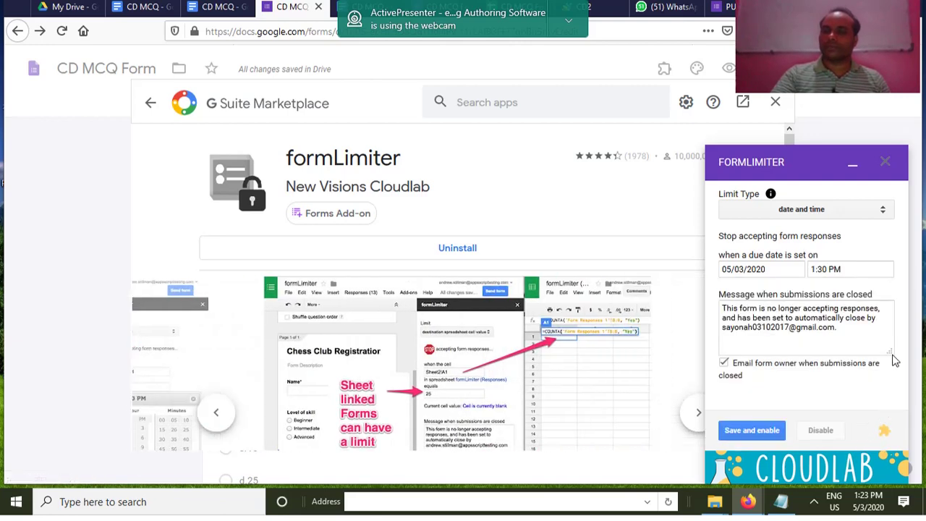
click(752, 432)
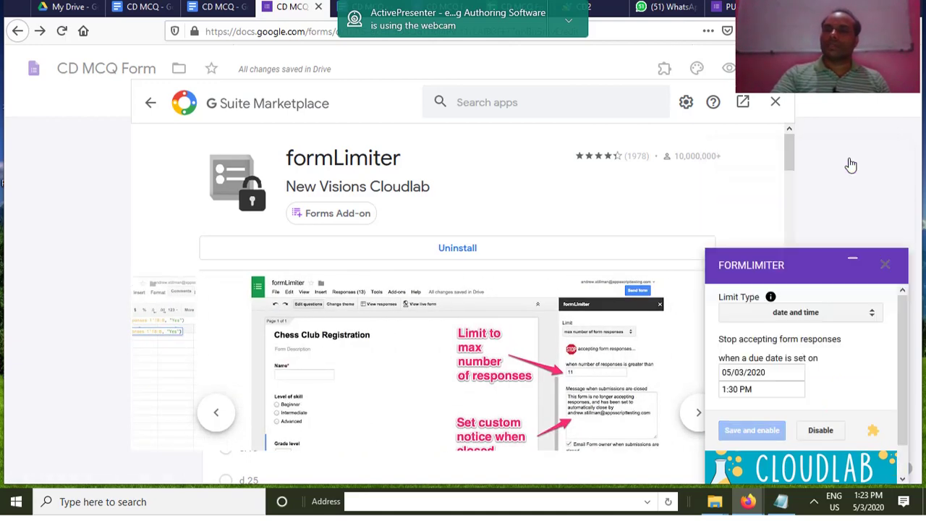
click(775, 102)
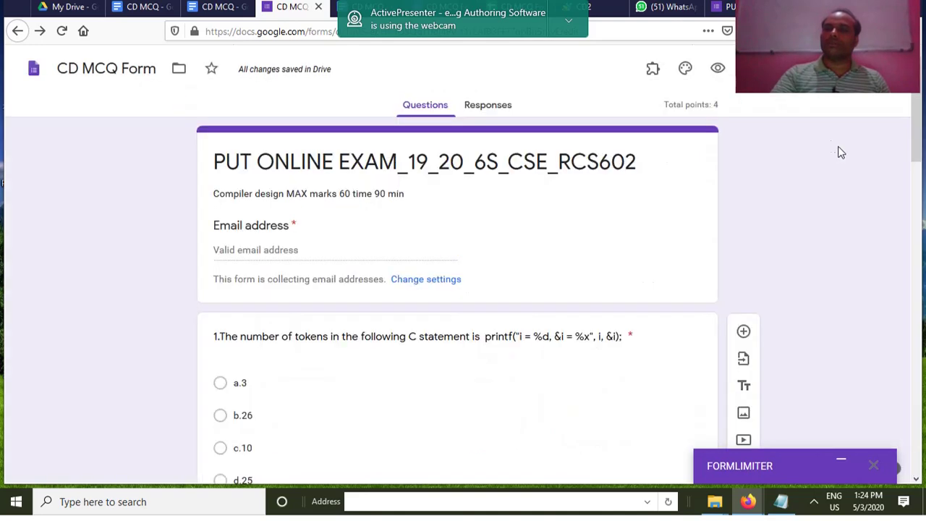
scroll(816, 217, down, 1)
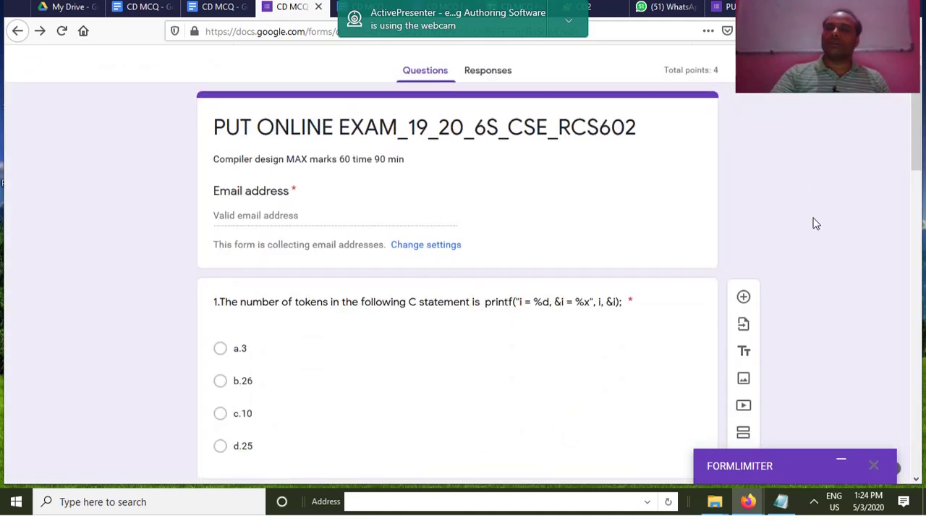
scroll(816, 224, up, 1)
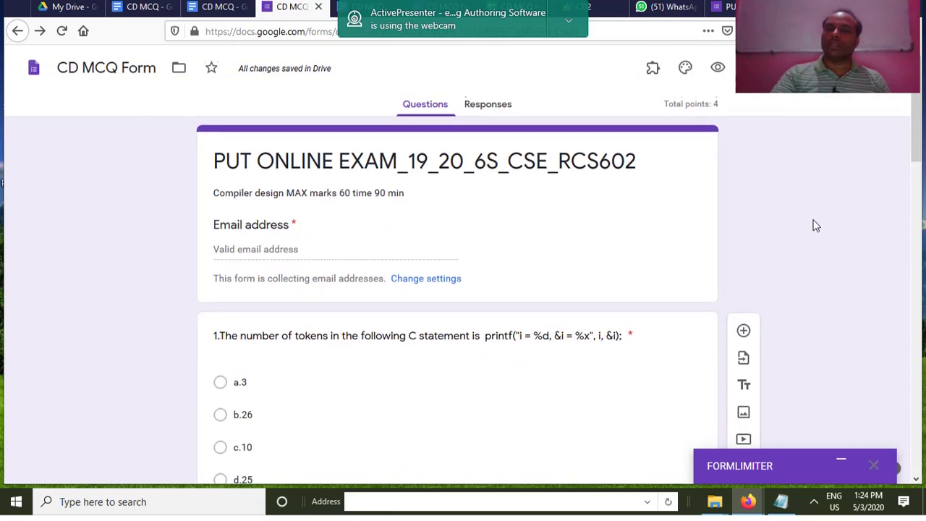
scroll(813, 225, down, 3)
scroll(813, 225, up, 3)
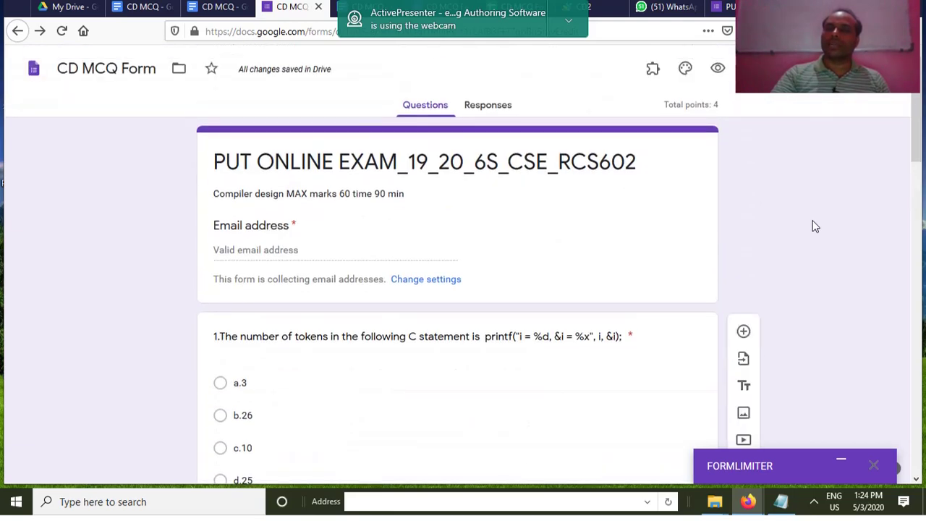
scroll(815, 242, down, 2)
scroll(812, 241, up, 2)
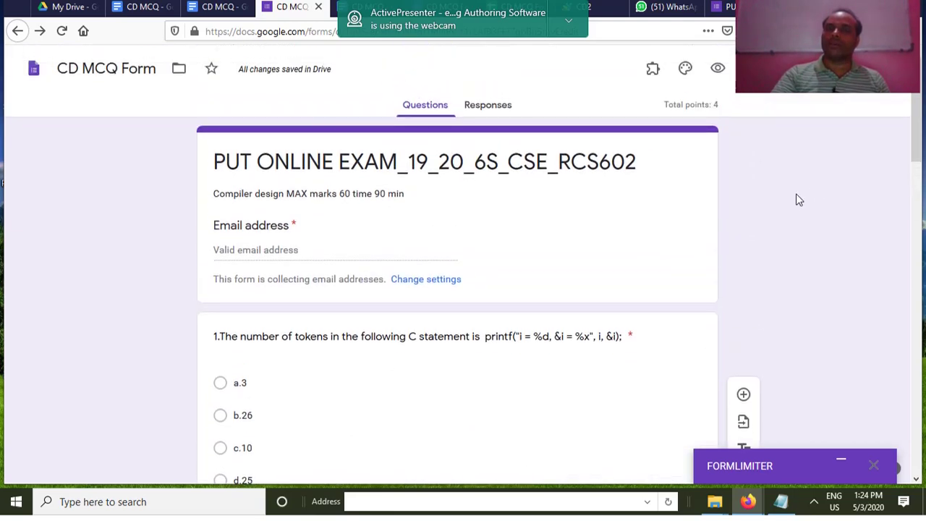
Open the form's script editor, and copy the selected myFunction code from the "script editor code" file in Notepad.
click(861, 68)
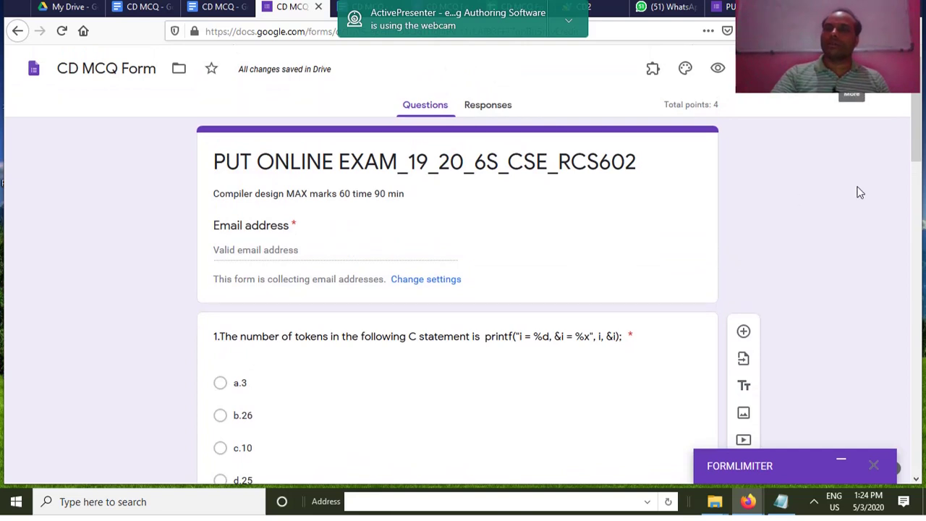
click(847, 334)
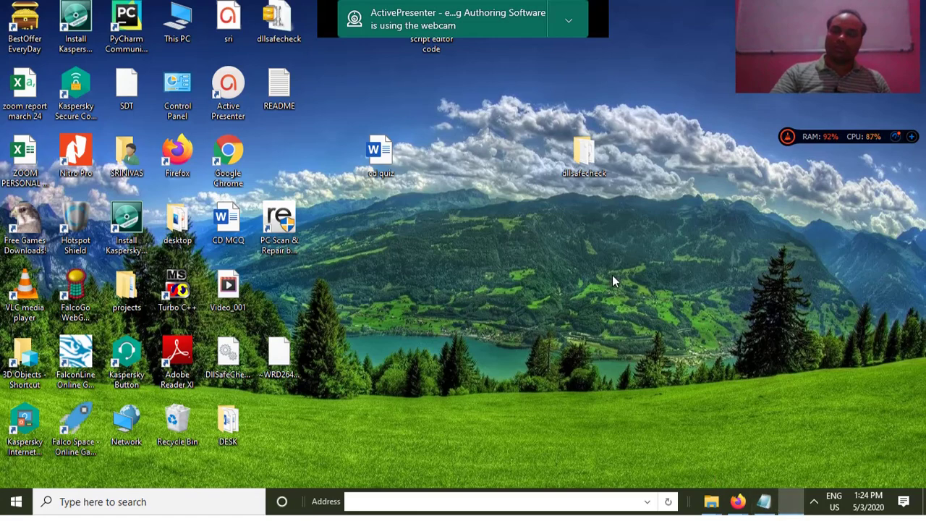
click(765, 503)
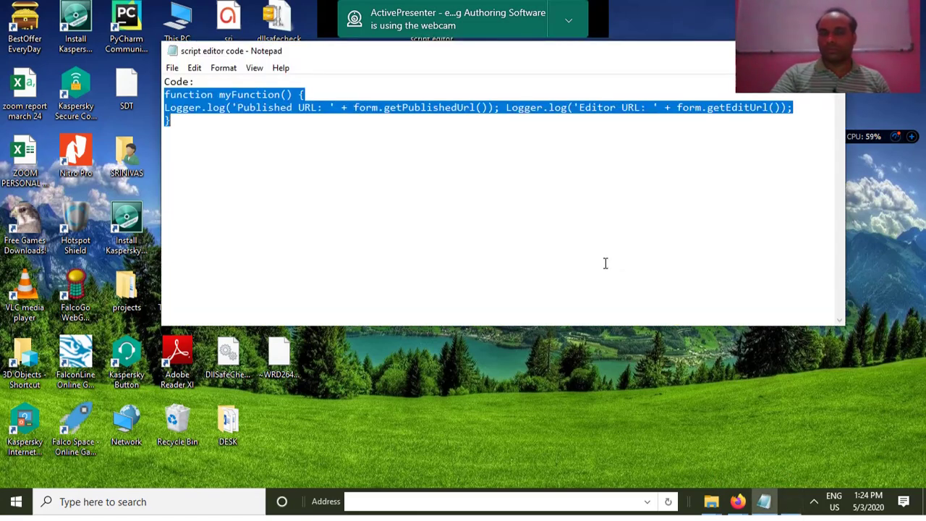
right_click(264, 94)
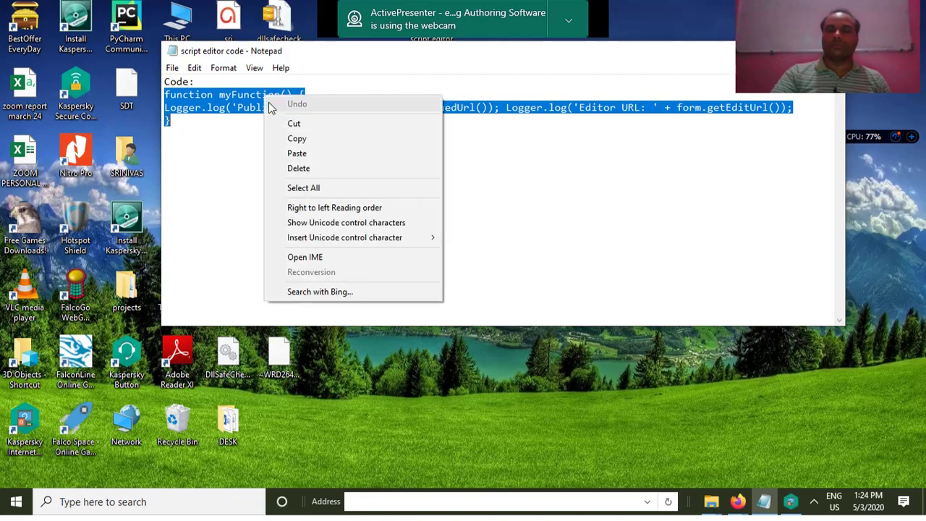
click(298, 141)
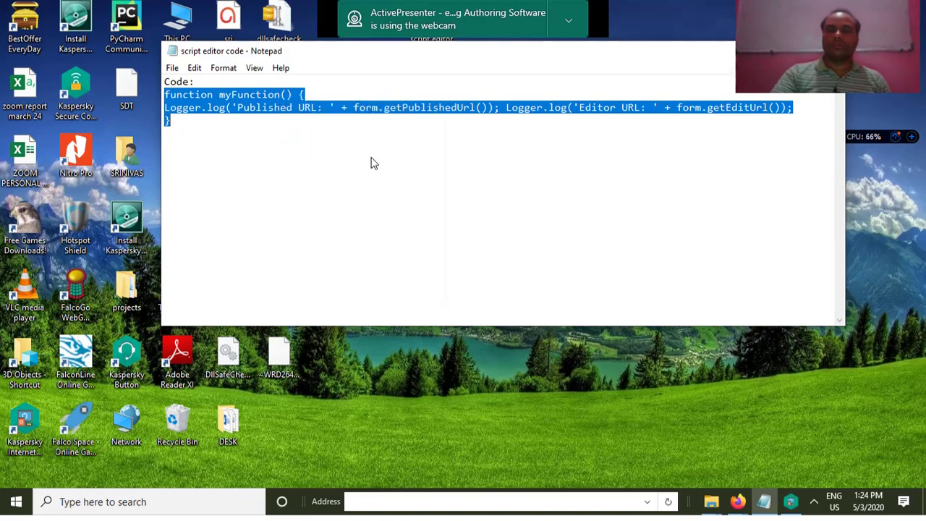
click(761, 50)
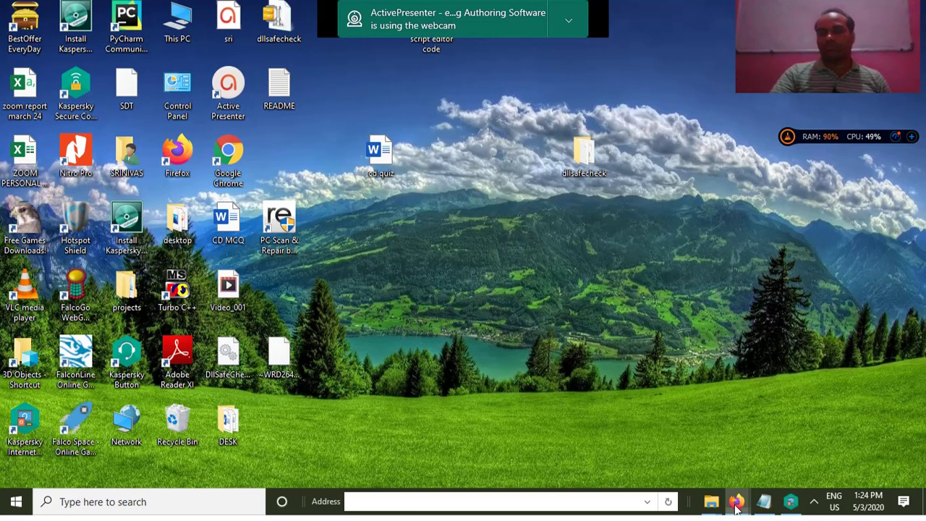
Switch back to the Untitled project in Firefox and replace the default function in Code.gs with the copied code.
click(736, 507)
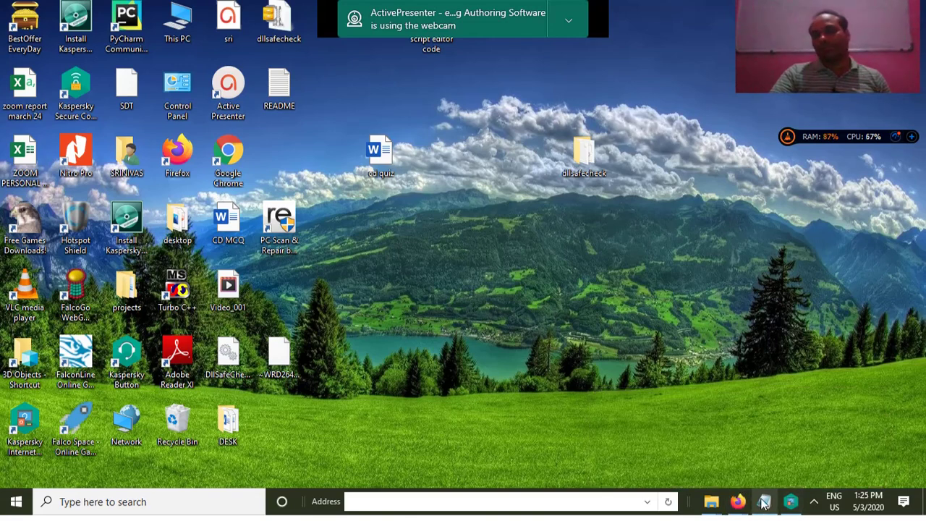
mouse_move(737, 504)
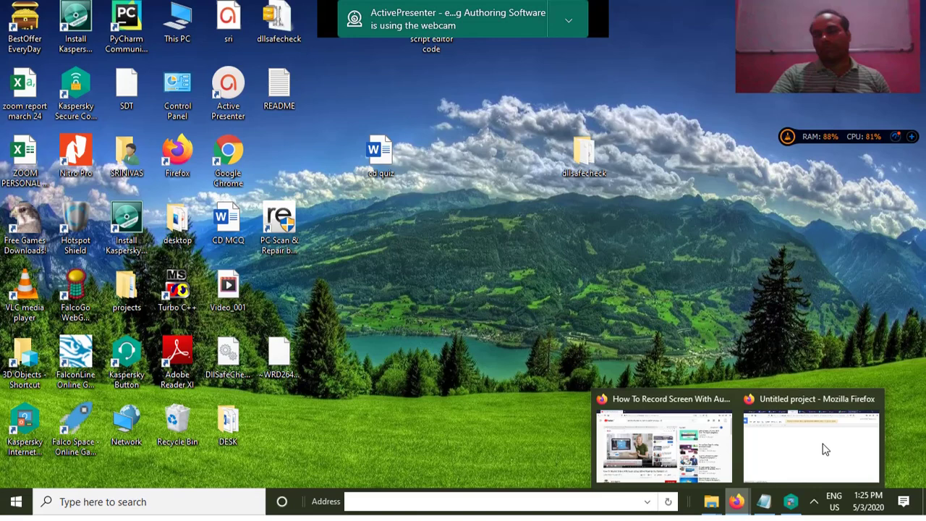
click(825, 449)
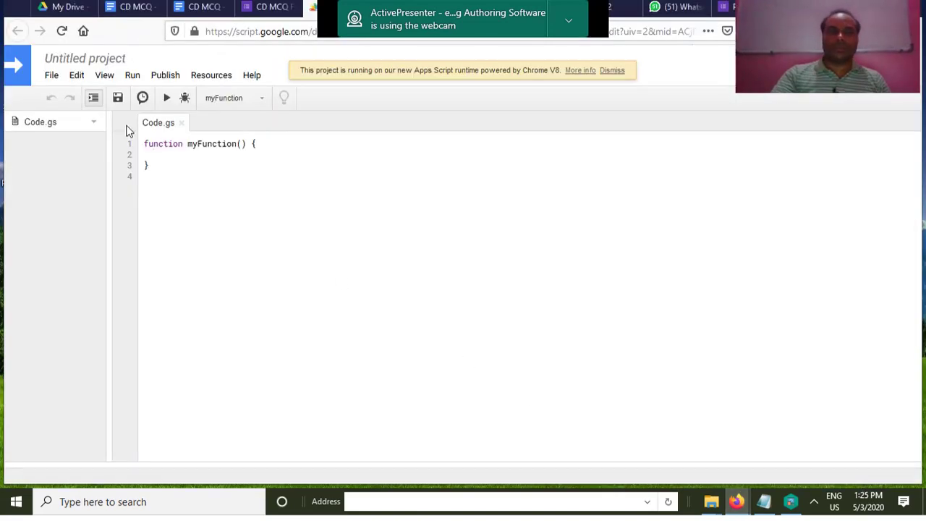
drag(154, 150, 174, 176)
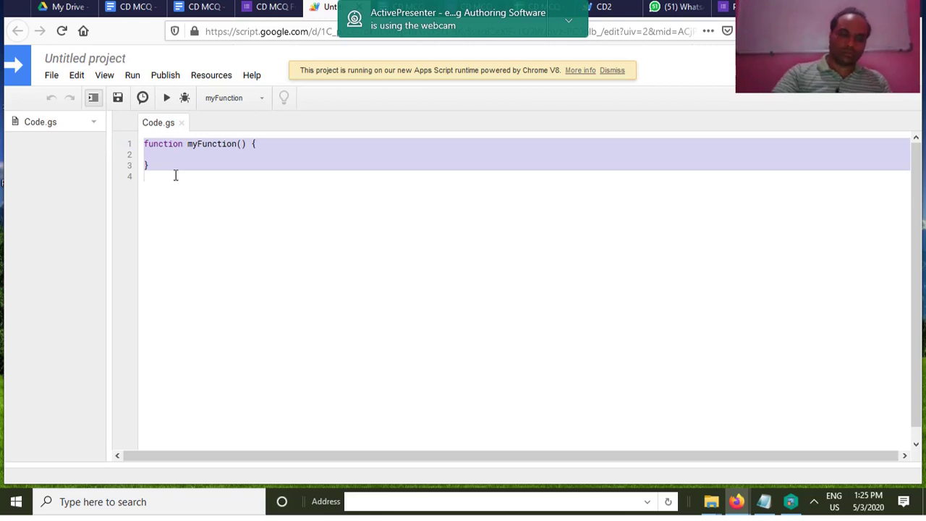
key(ctrl+v)
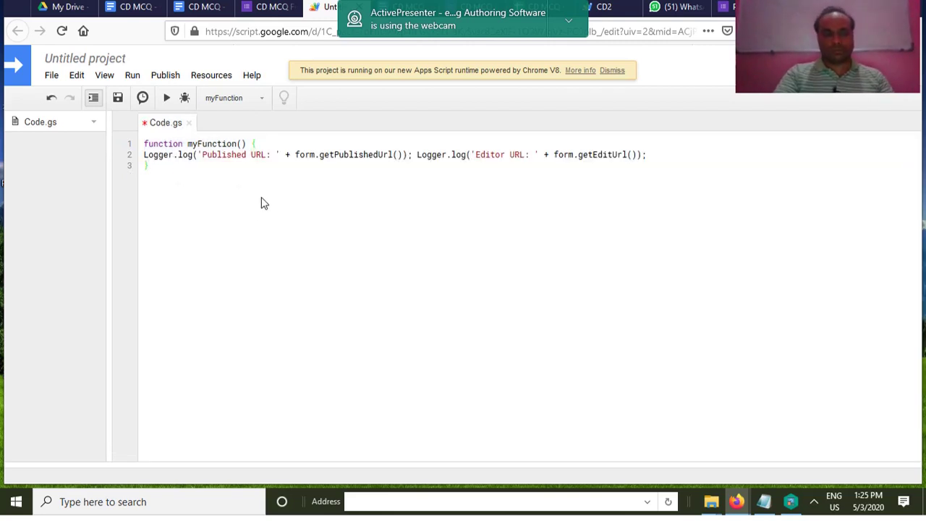
Save the script project under the name "sri".
click(52, 75)
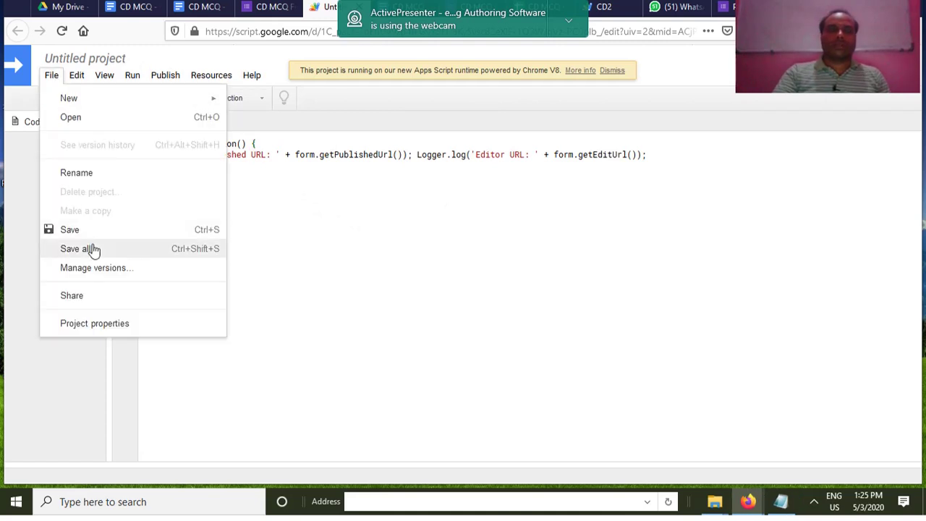
click(75, 230)
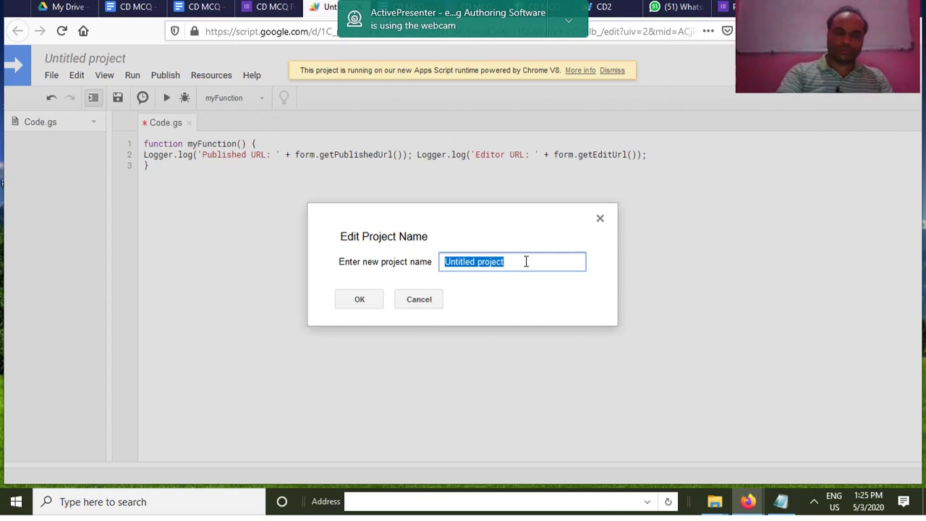
text(sr)
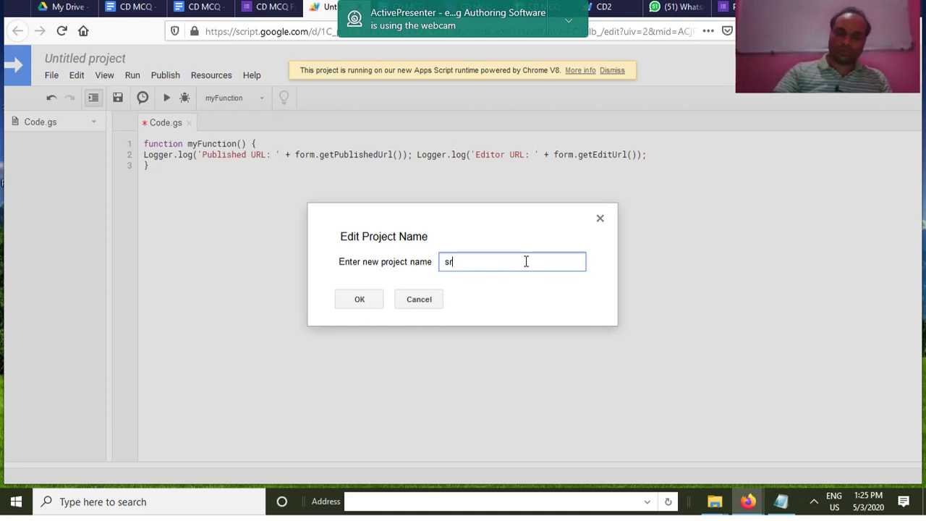
text(i)
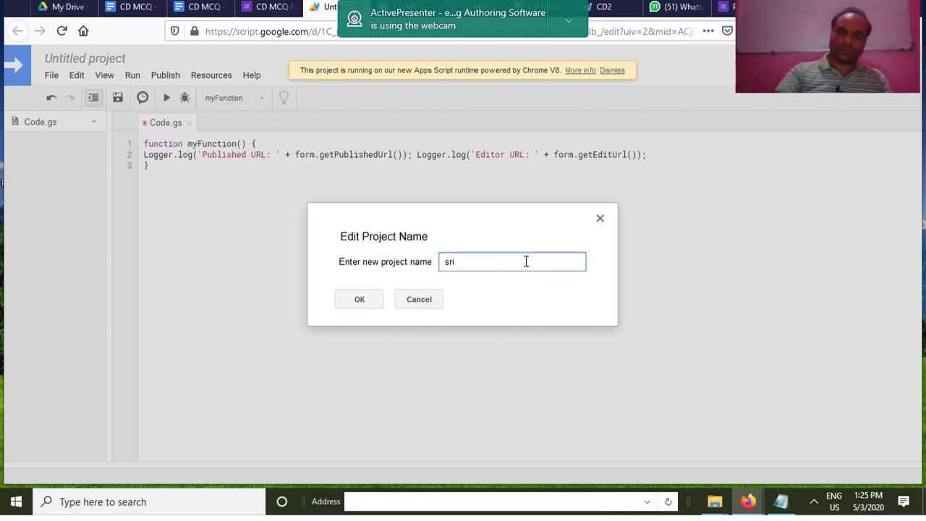
click(356, 301)
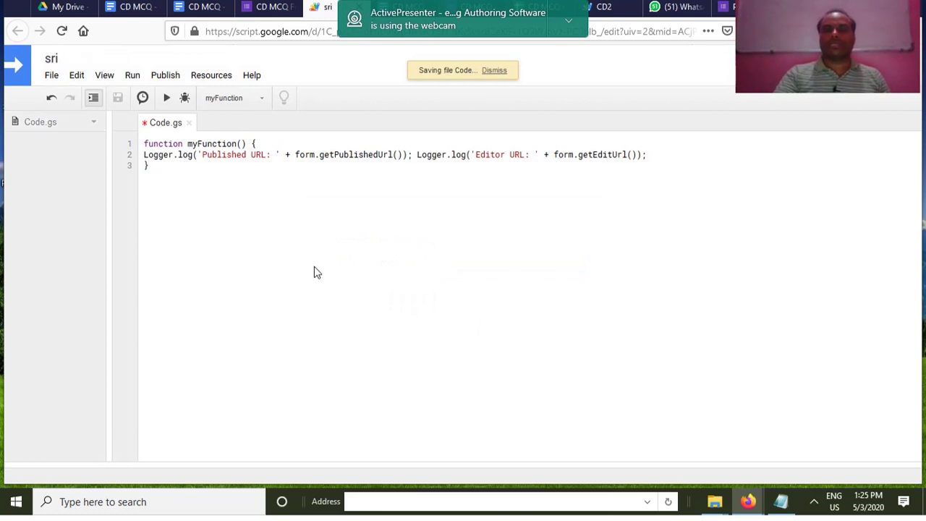
Return to the CD MCQ Form and copy its full, unshortened sharing link.
click(269, 7)
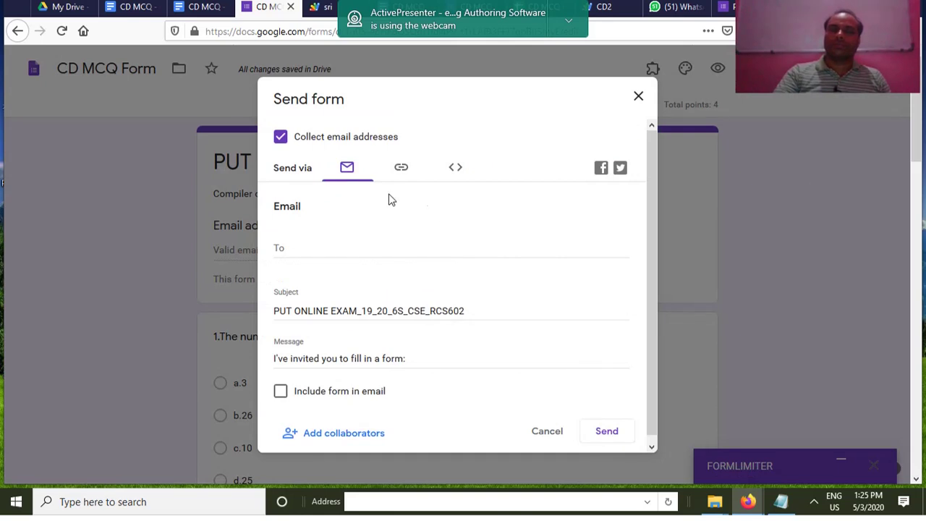
click(405, 172)
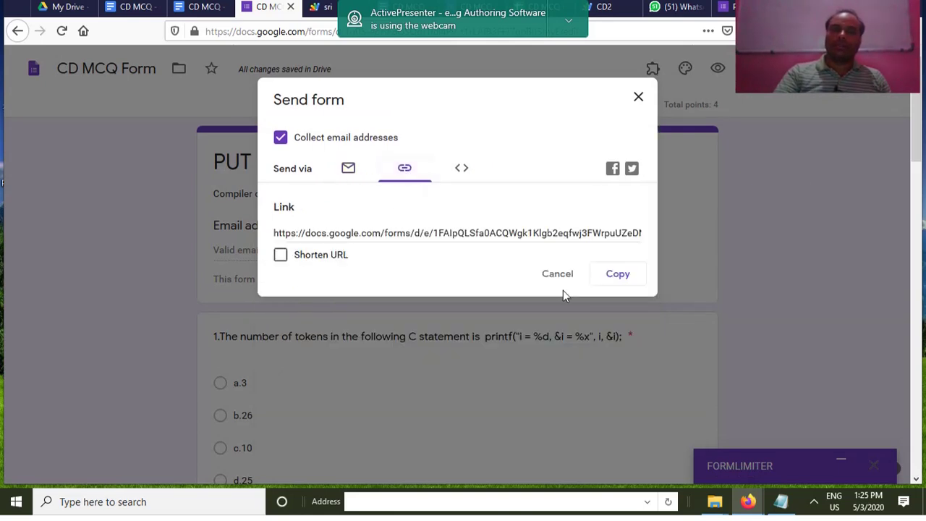
click(626, 278)
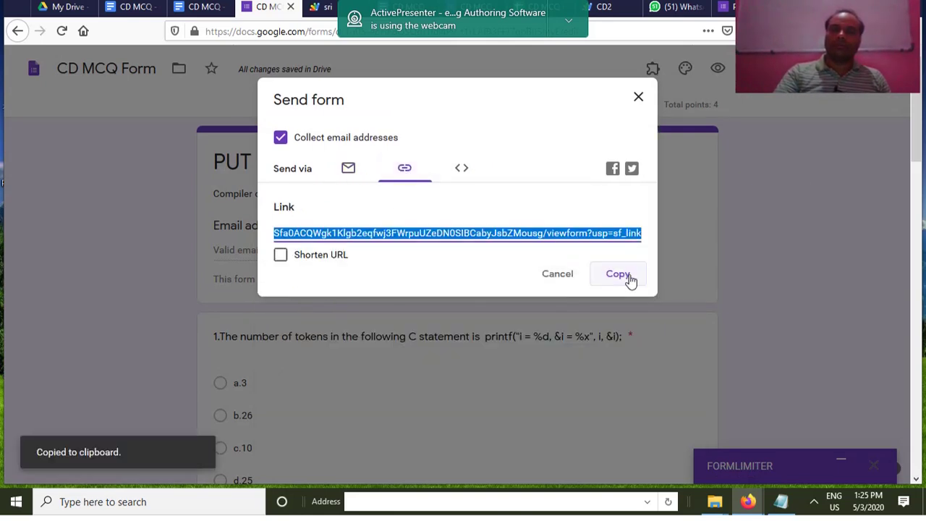
Switch to WhatsApp Web to review the form links sent in the chat, check the exam's response confirmation page, and return to the CD MCQ Form.
click(672, 7)
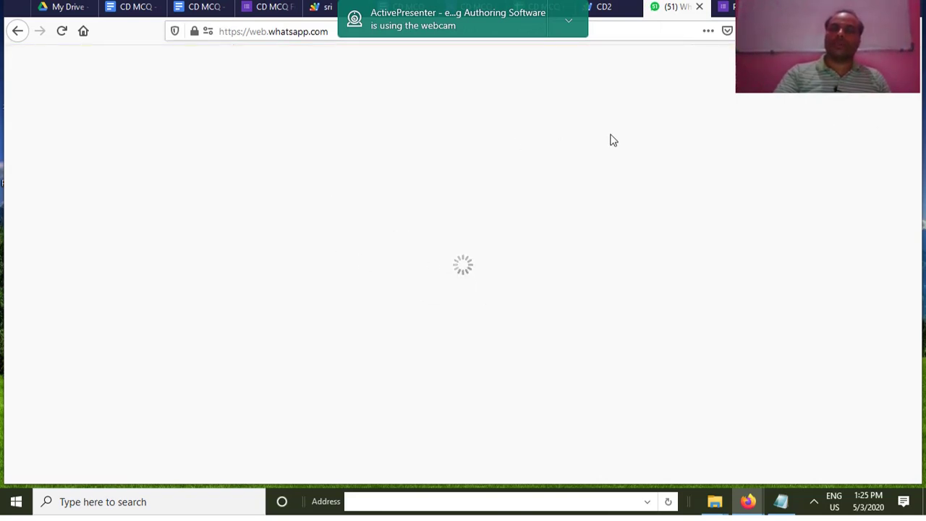
click(615, 9)
click(671, 7)
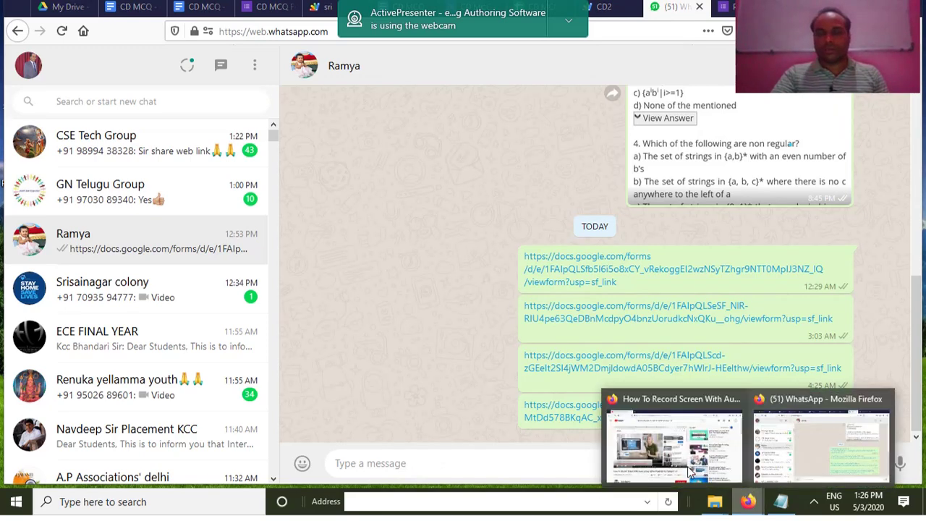
click(600, 7)
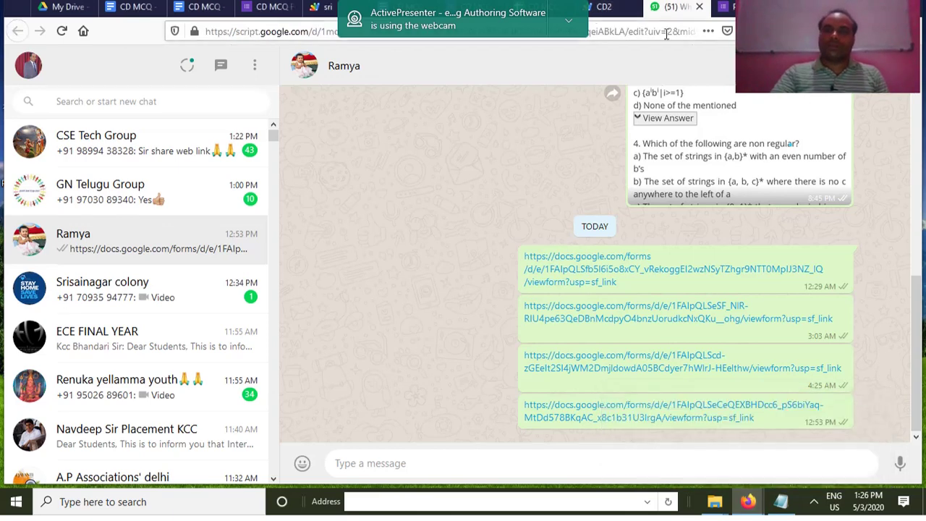
click(745, 7)
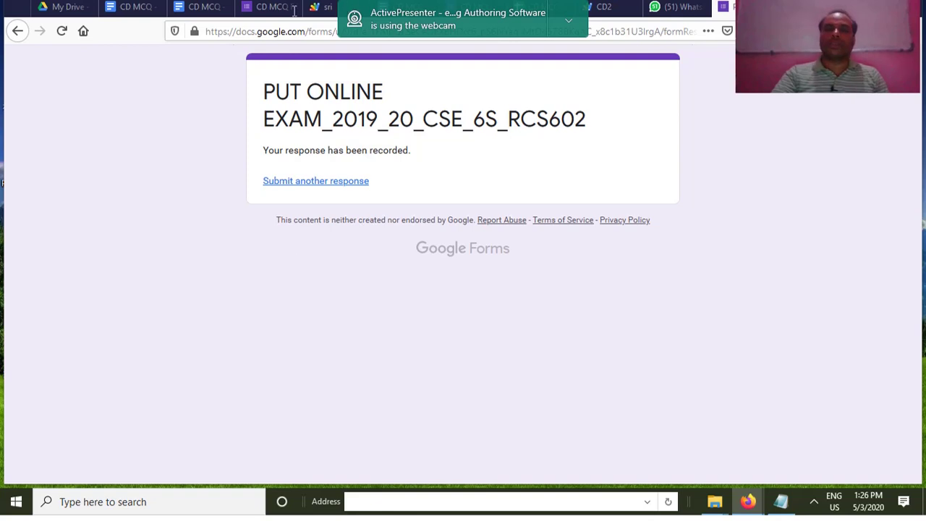
key(ctrl+w)
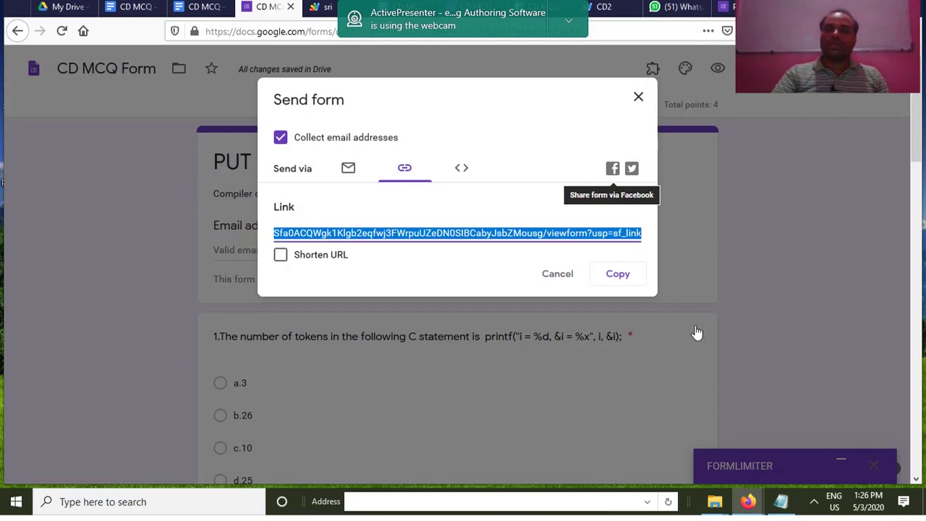
Leave the sharing dialog, open the form's responses, and create the new spreadsheet "CD MCQ Form (Responses)" as their destination.
click(641, 102)
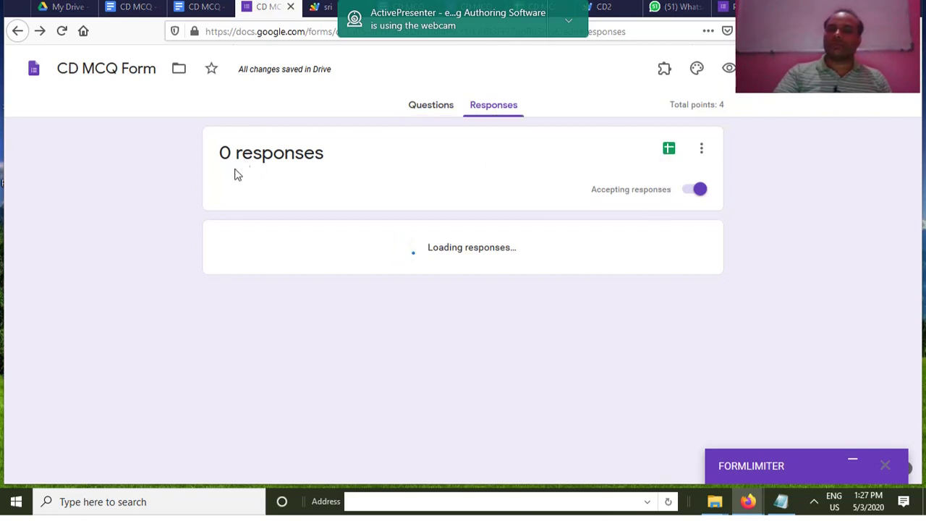
click(669, 150)
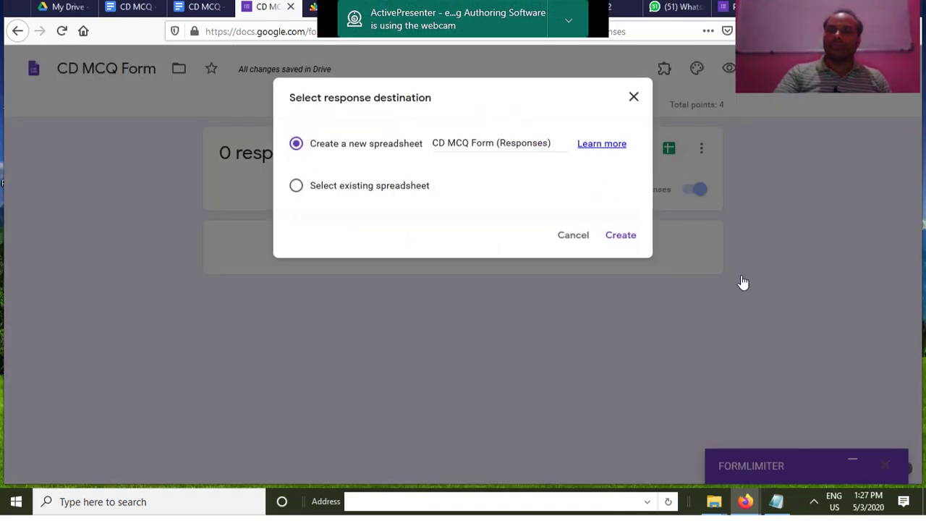
click(625, 239)
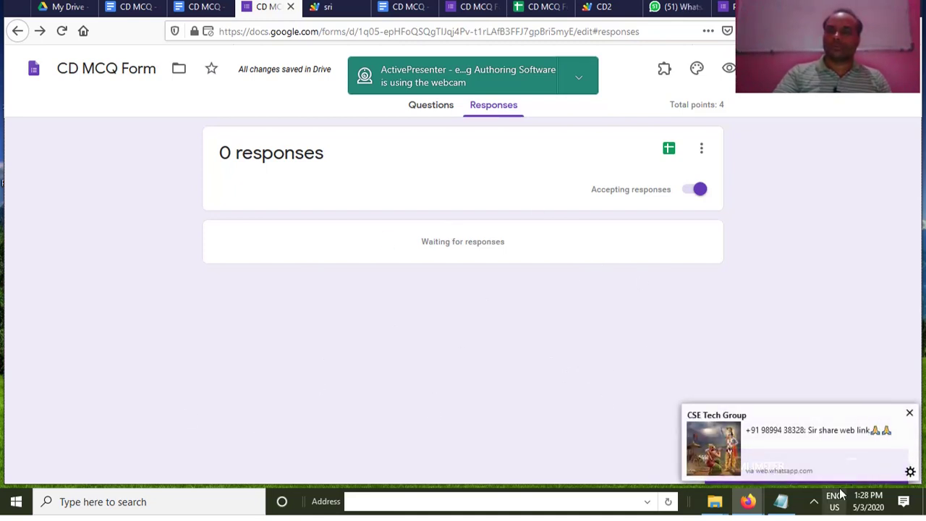
click(909, 413)
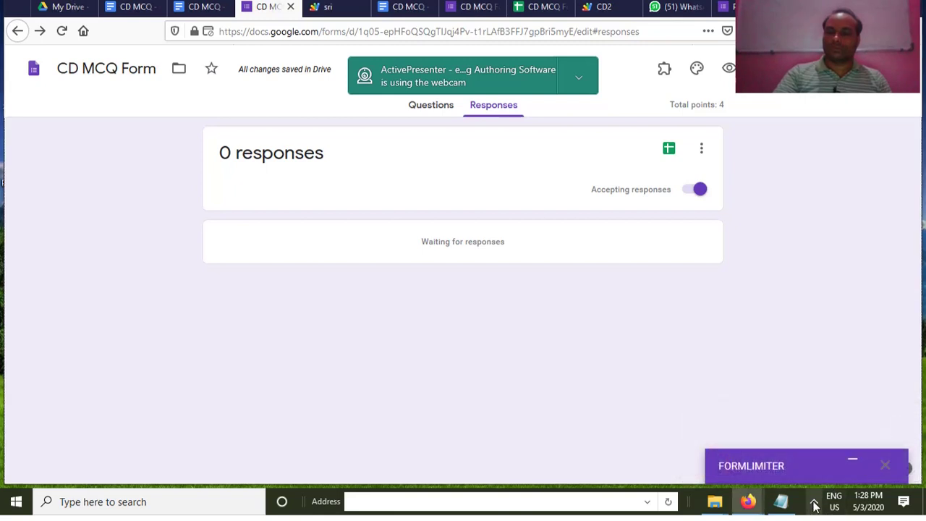
click(814, 501)
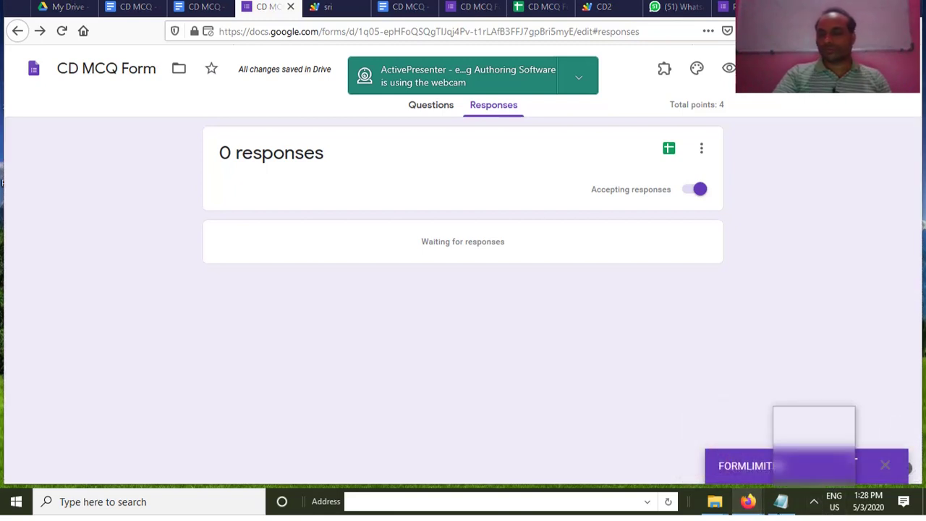